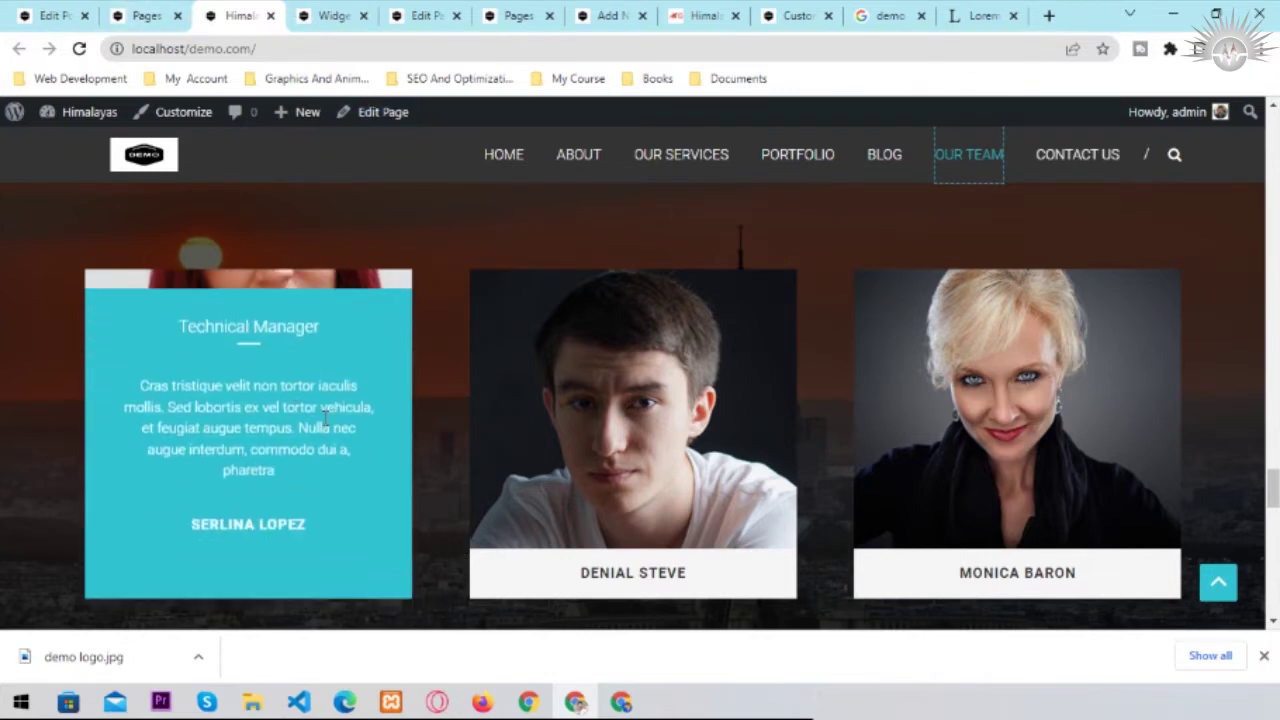
- Open the technical manager's team member page for editing from the second page of the site's page list
left_click(145, 15)
scroll(394, 434, "down", 8)
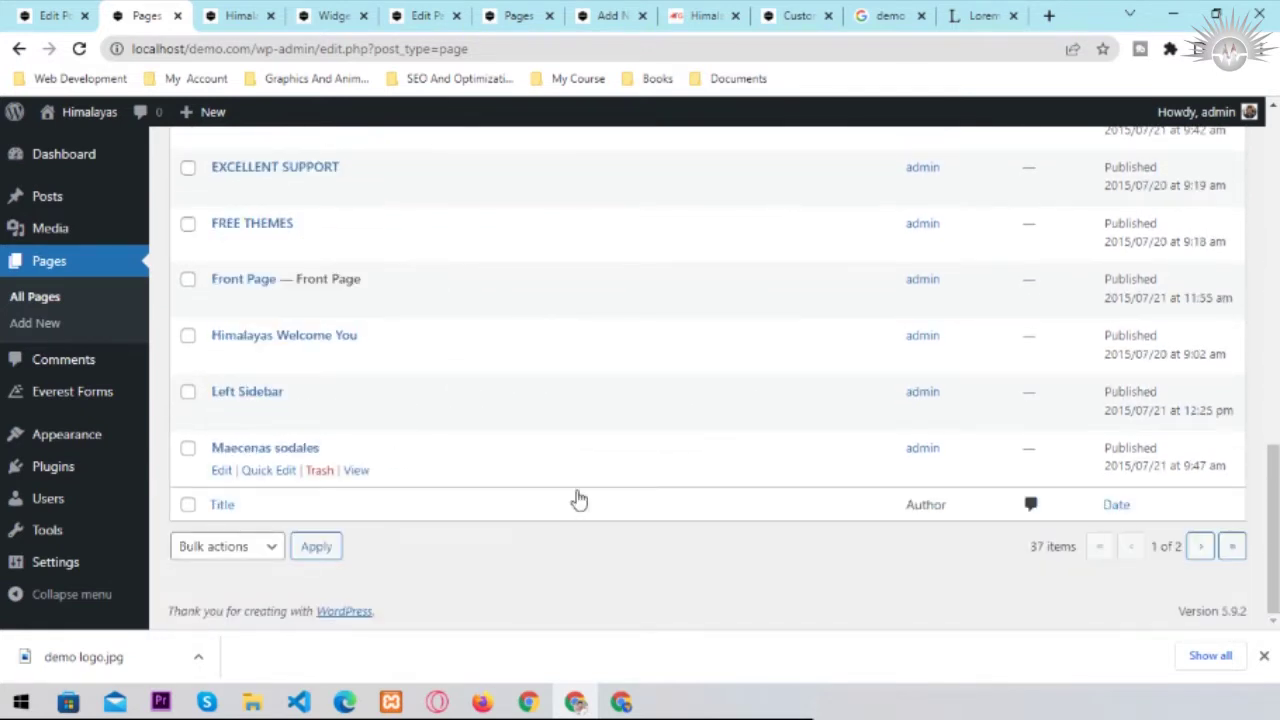
left_click(1202, 548)
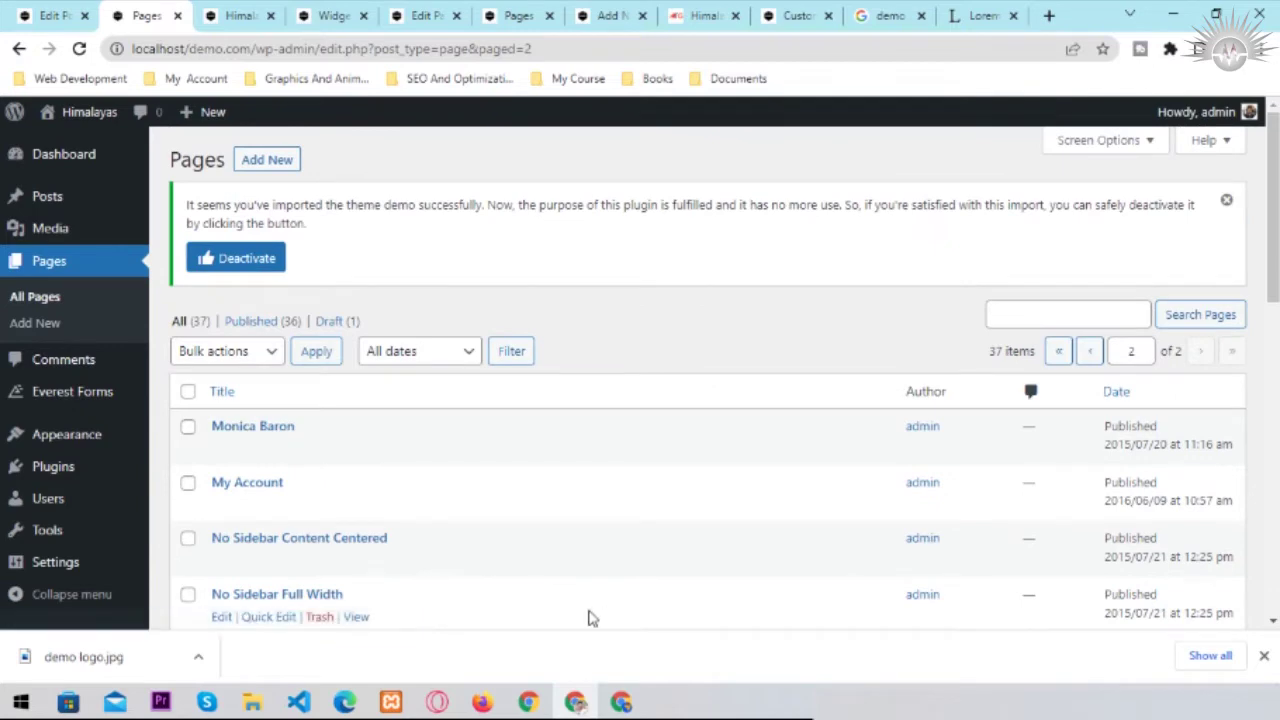
scroll(494, 471, "down", 7)
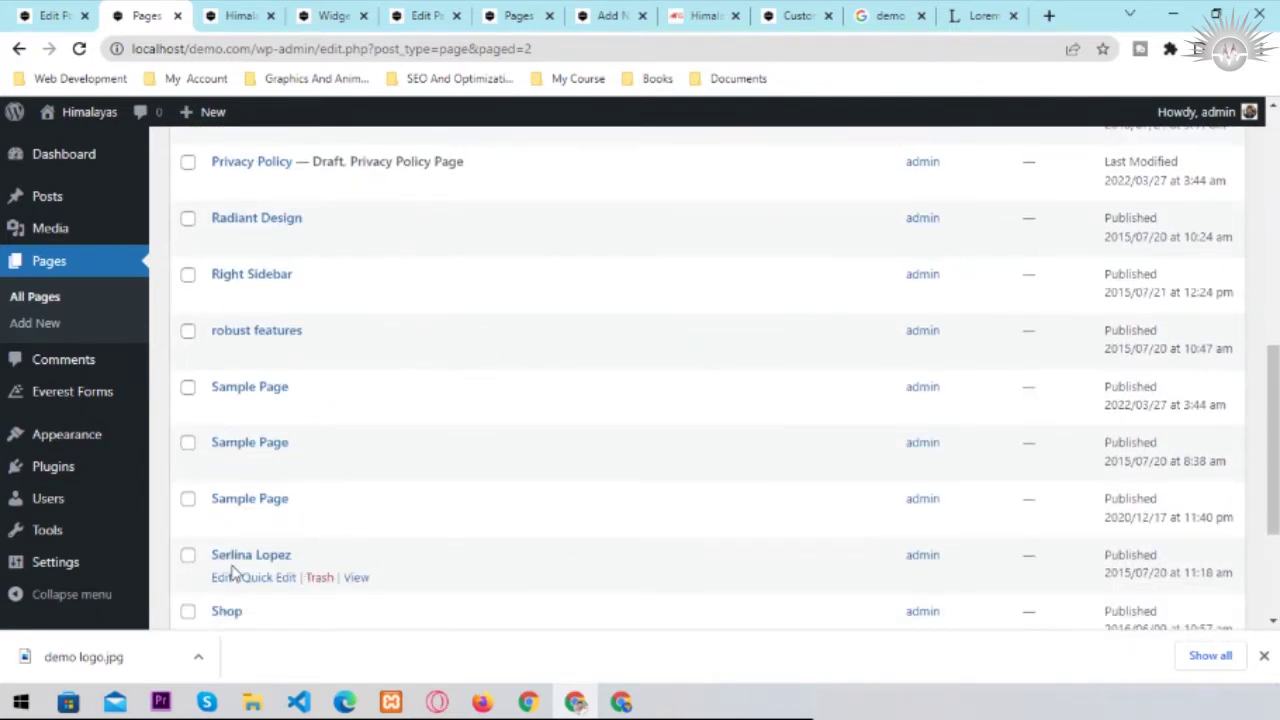
left_click(229, 579)
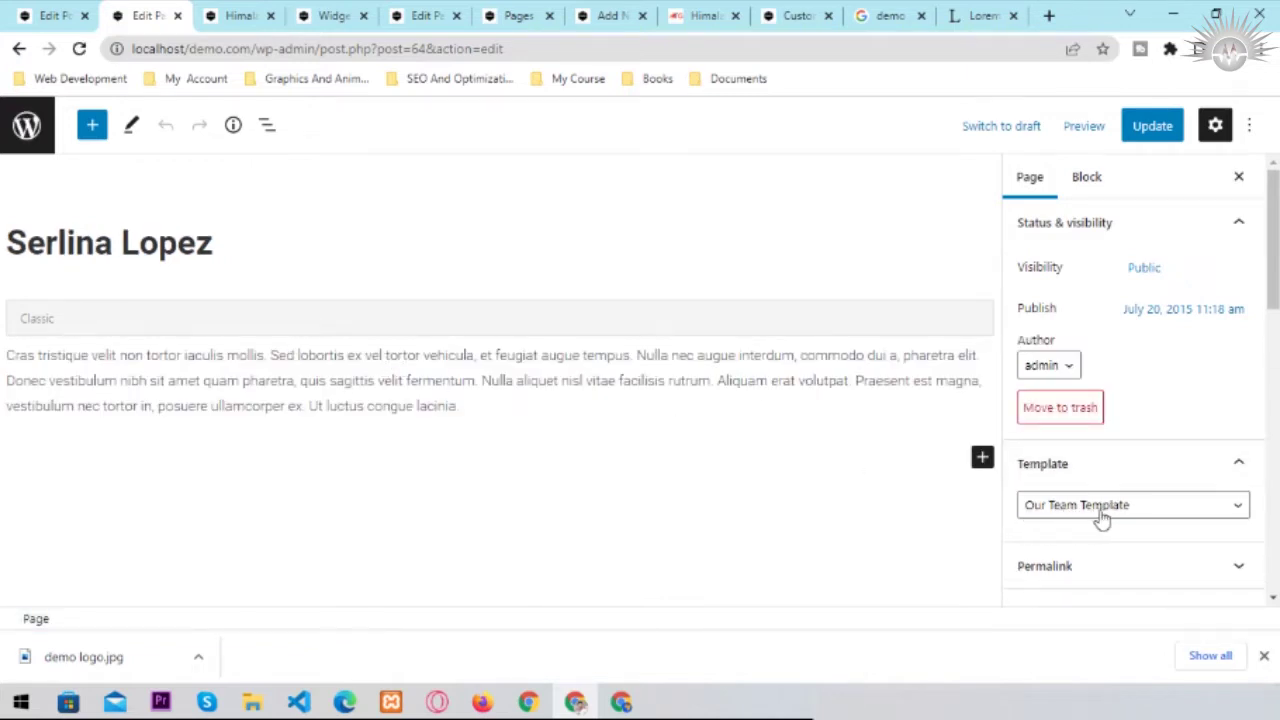
- Replace the team member page's featured image with girl-1.jpg from the media library and update the page
scroll(1150, 520, "down", 3)
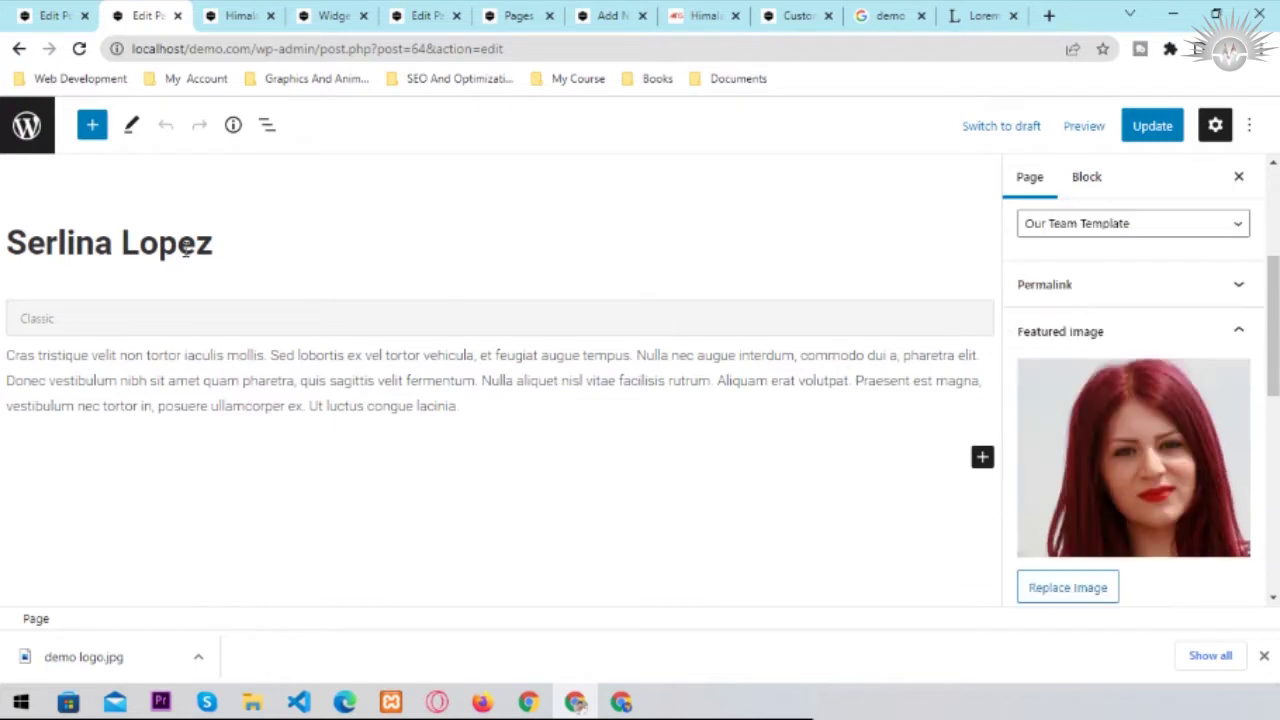
left_click(1096, 438)
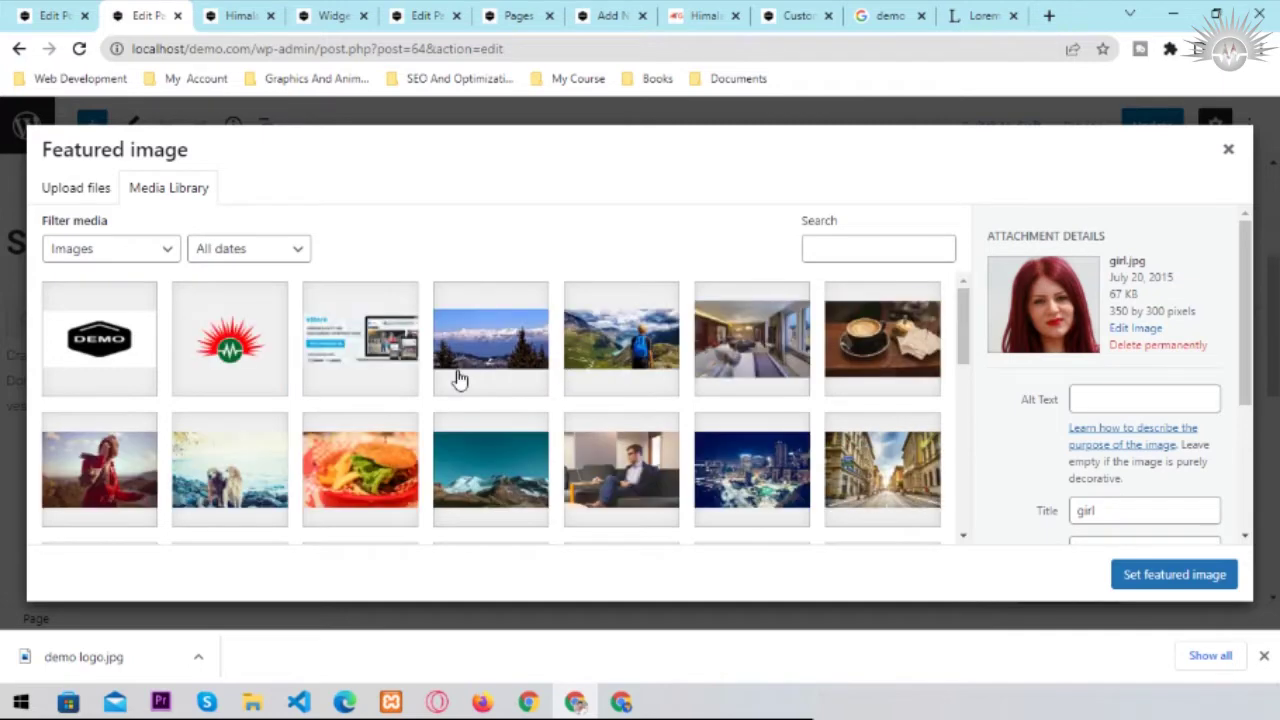
scroll(466, 404, "down", 3)
scroll(466, 404, "down", 2)
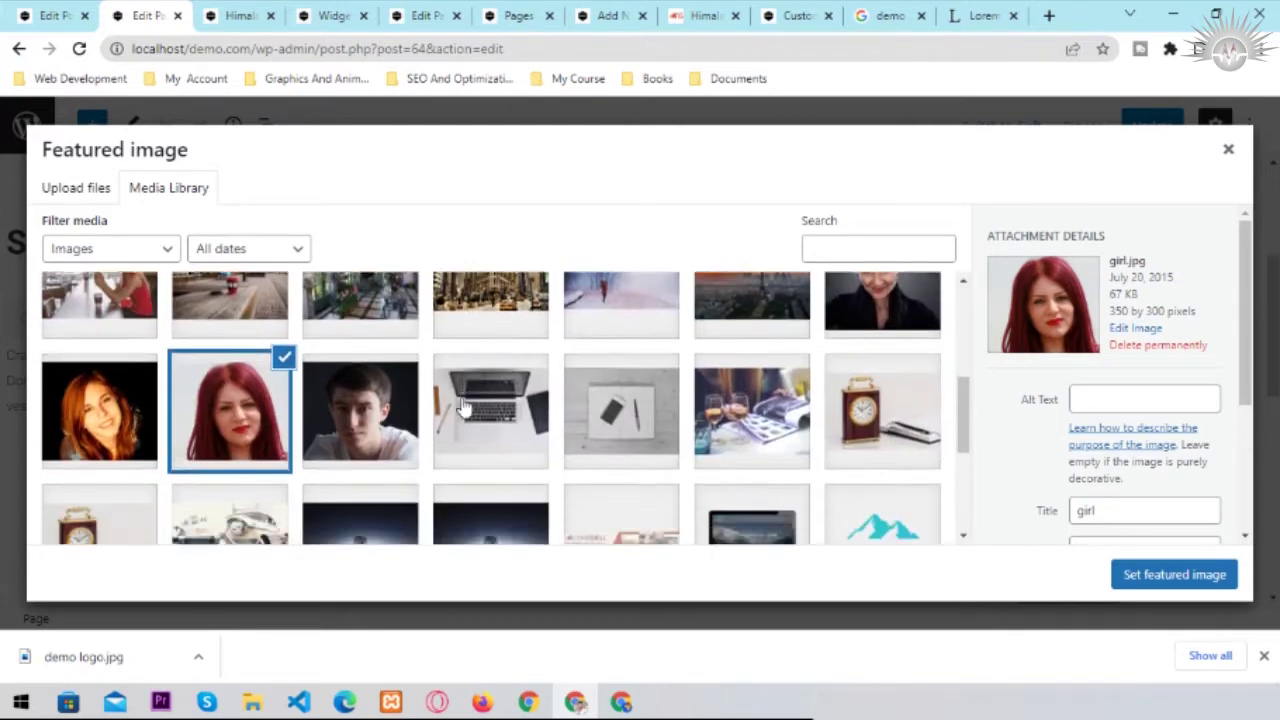
scroll(460, 405, "up", 1)
left_click(110, 362)
scroll(115, 370, "up", 1)
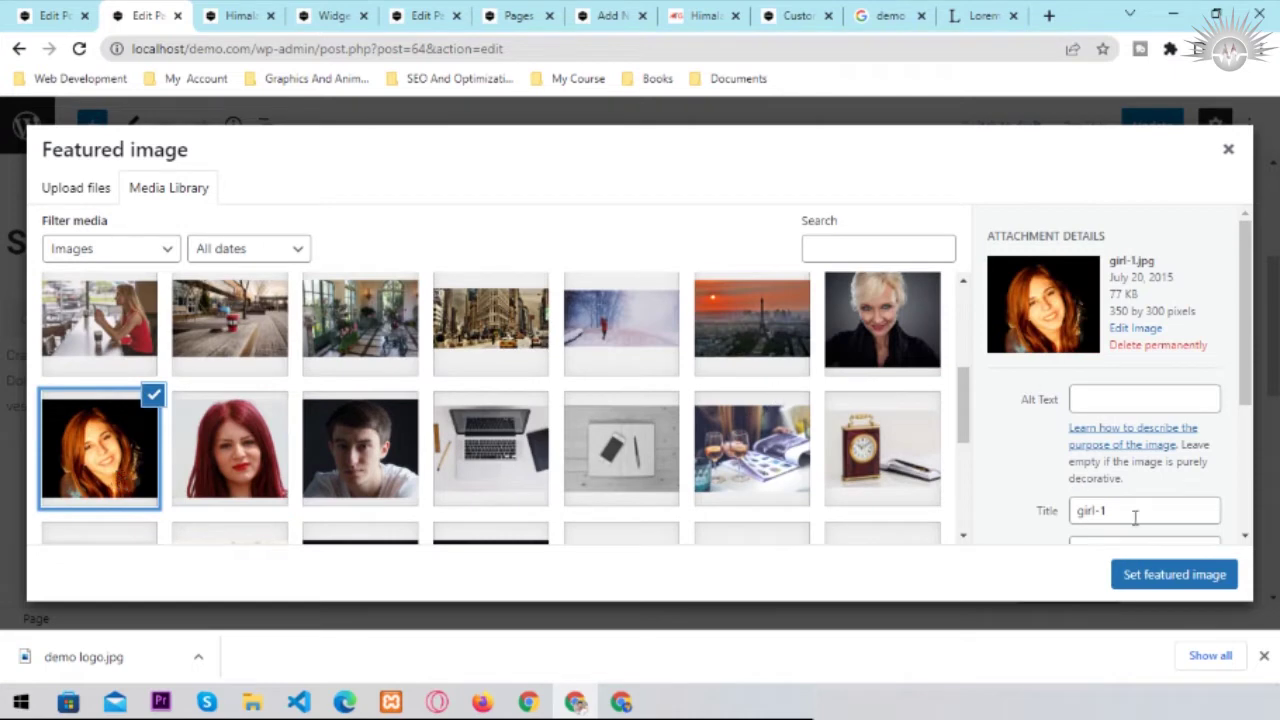
left_click(1130, 575)
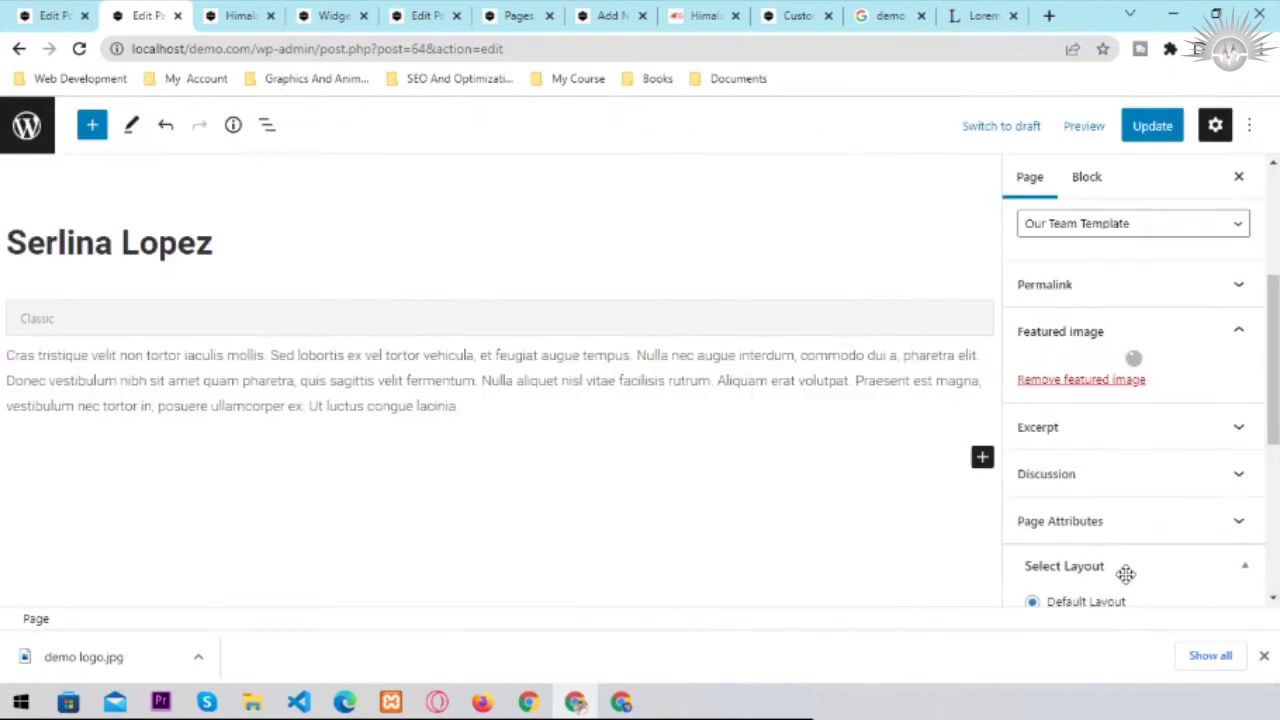
left_click(1152, 137)
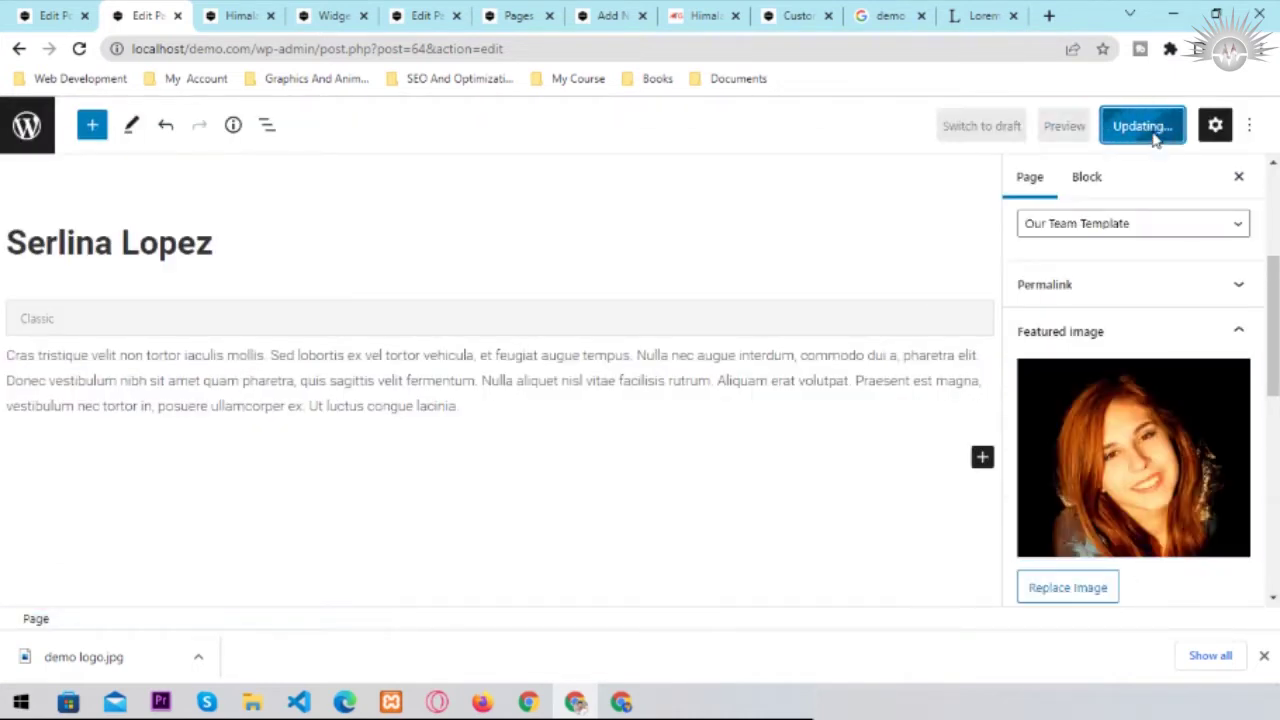
- Reload the local site's front page and check the first member's photo in the Our Team section
left_click(516, 15)
left_click(600, 15)
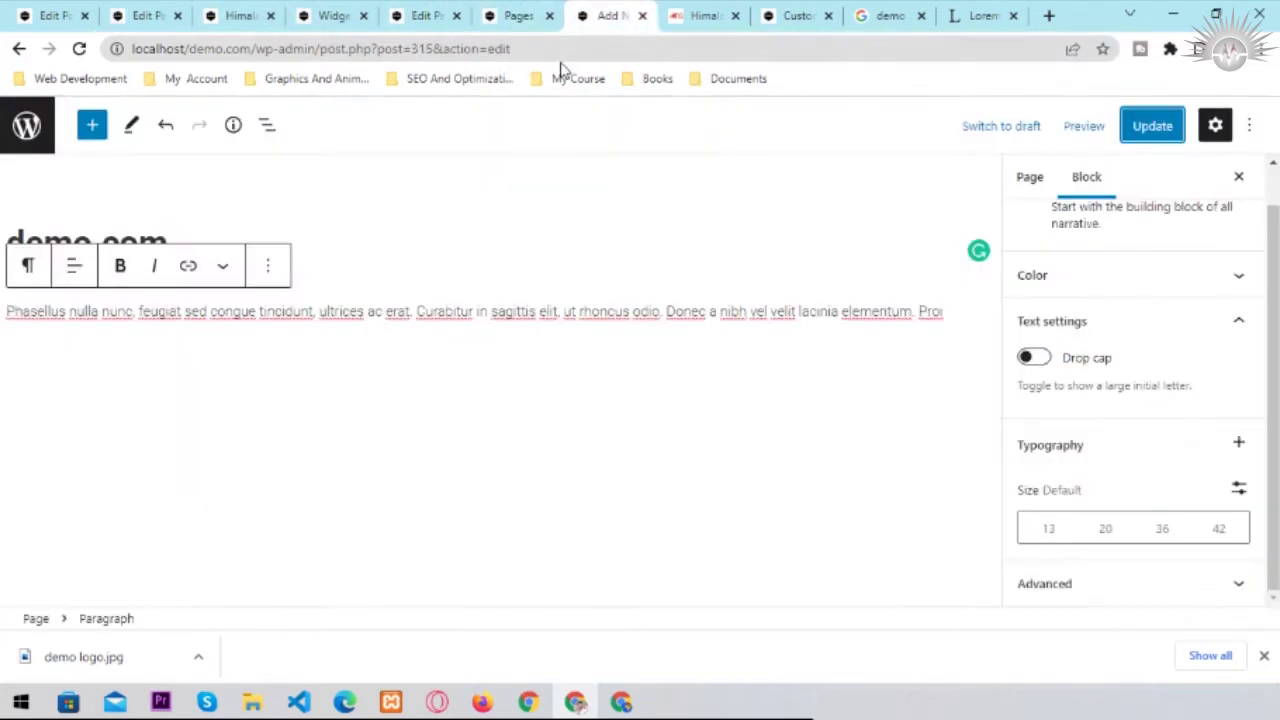
left_click(240, 15)
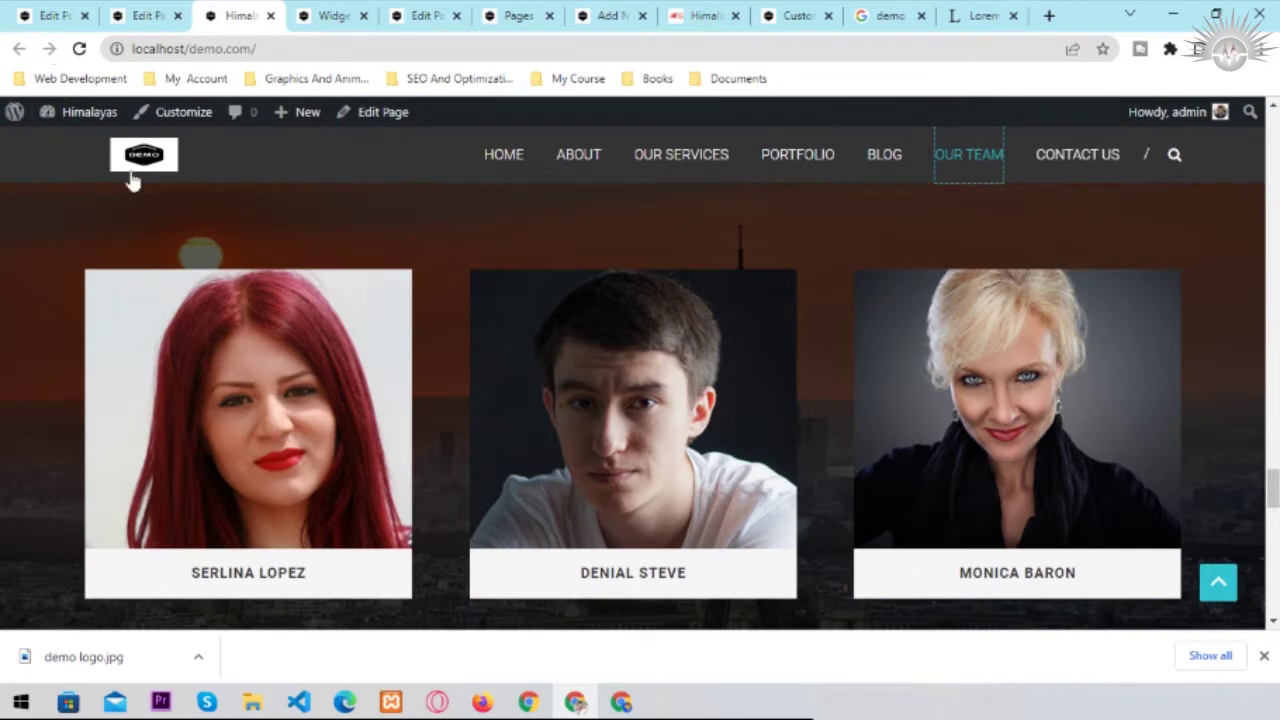
left_click(80, 49)
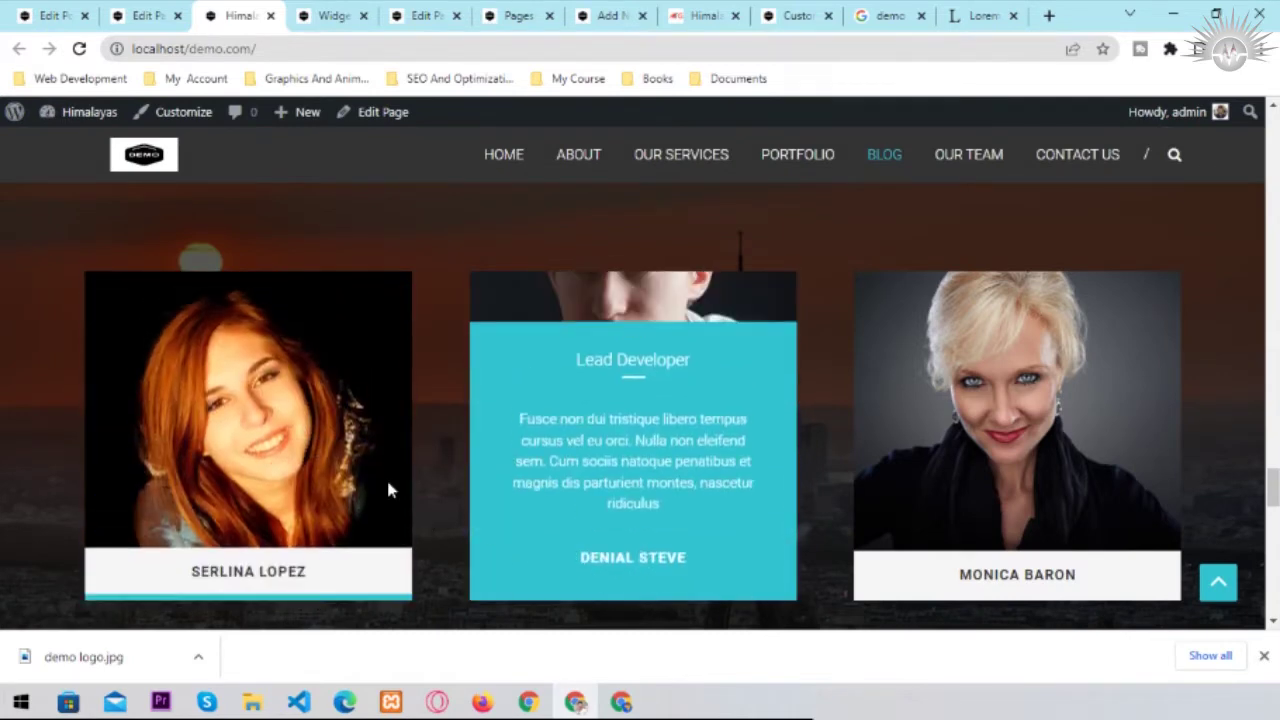
scroll(700, 530, "down", 3)
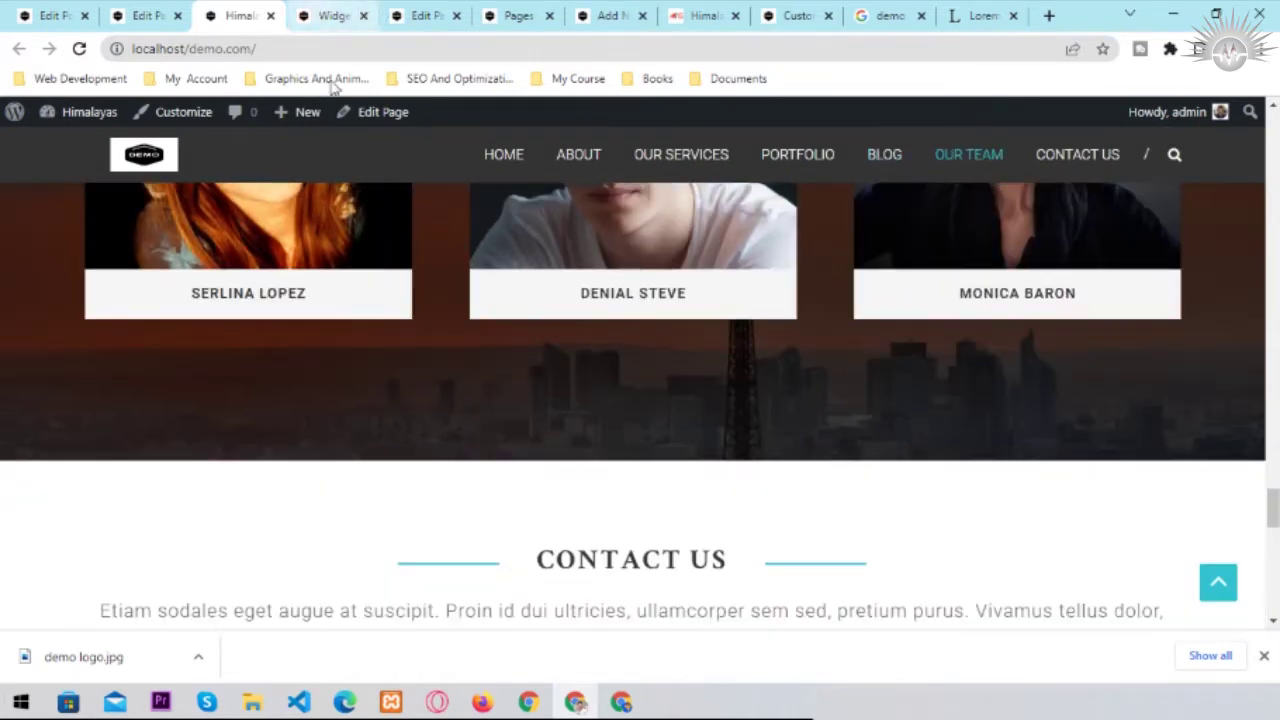
scroll(700, 390, "up", 2)
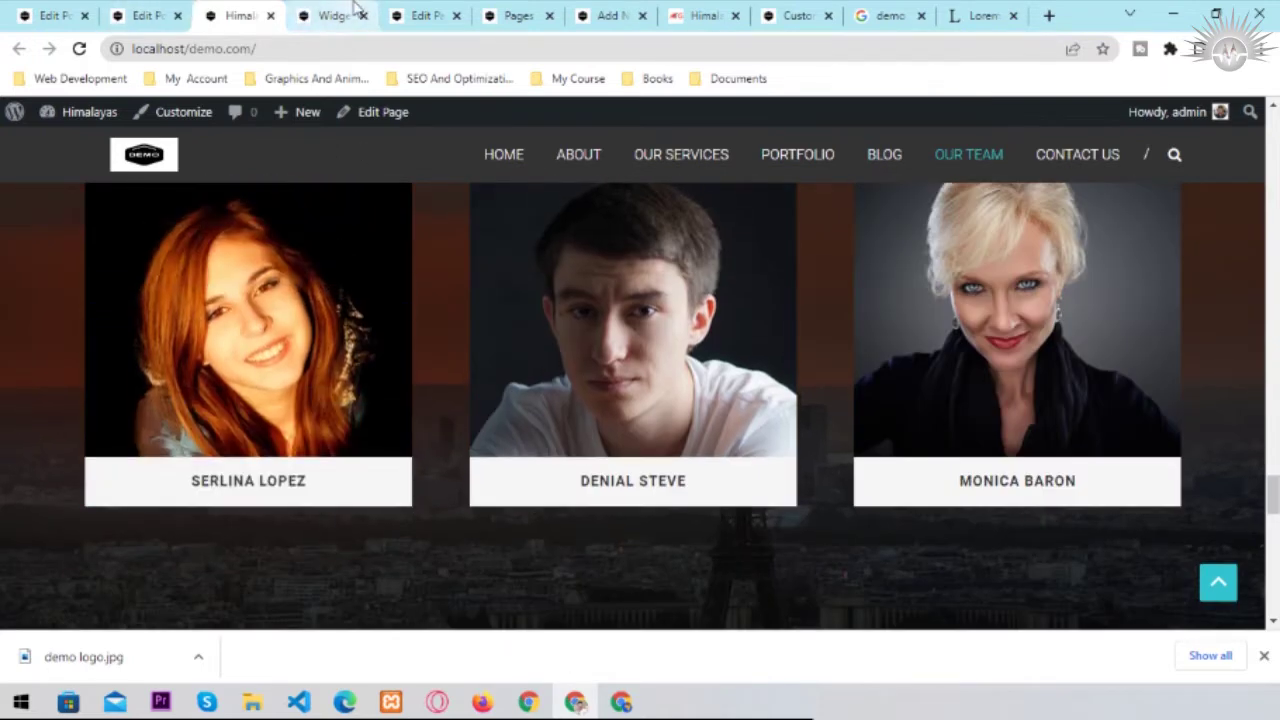
- Find the Our Team widget in the Front Page Sidebar on the Widgets page and open its settings
left_click(333, 15)
scroll(424, 393, "down", 10)
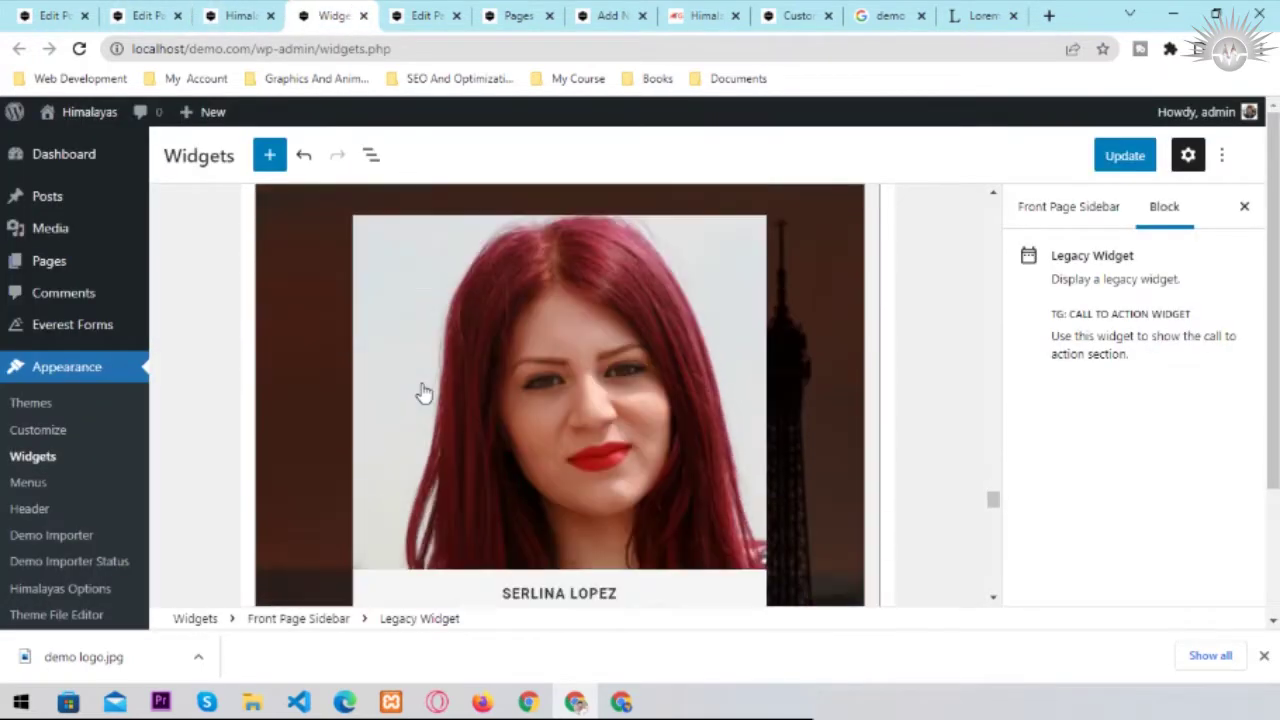
scroll(424, 393, "down", 5)
scroll(424, 393, "up", 6)
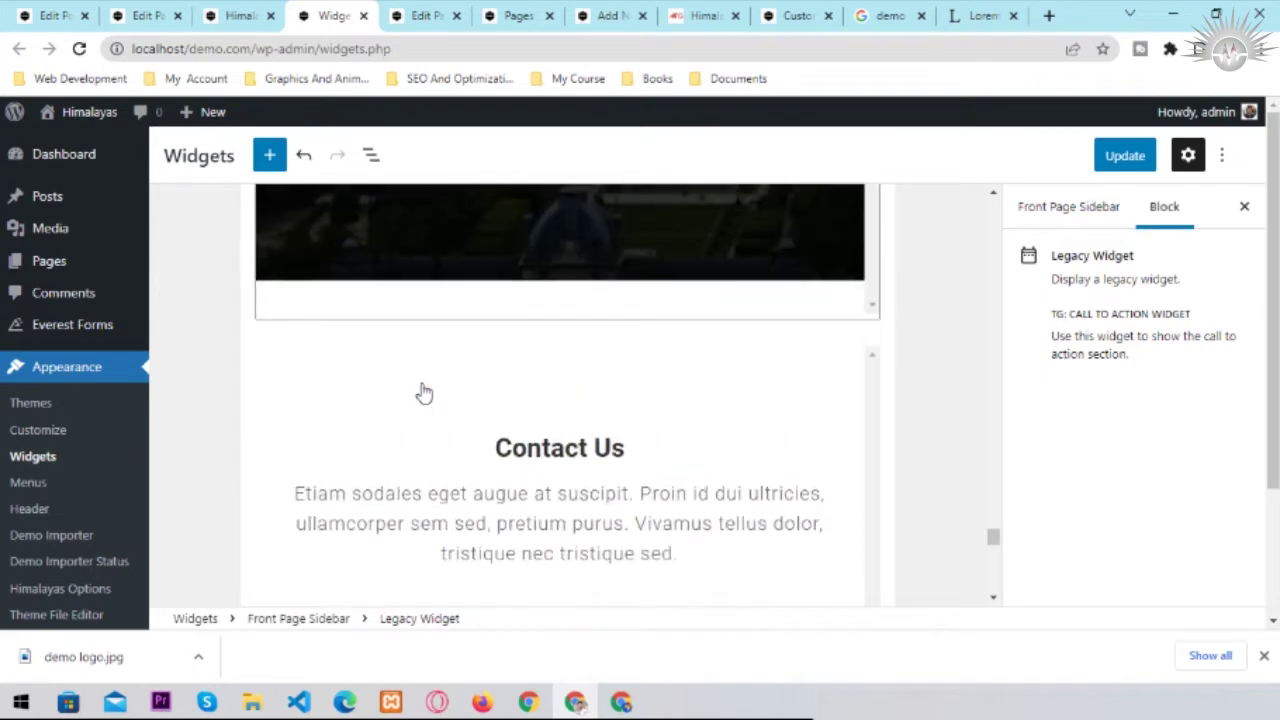
scroll(424, 393, "up", 8)
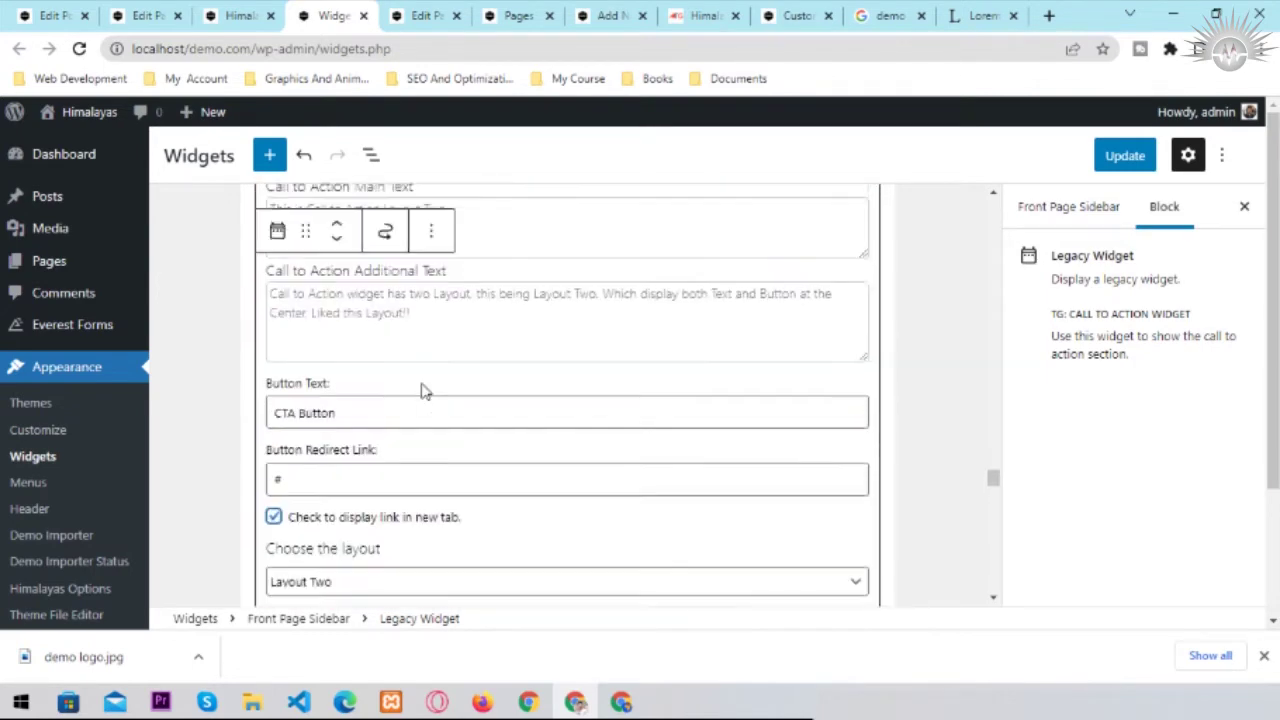
scroll(424, 393, "up", 3)
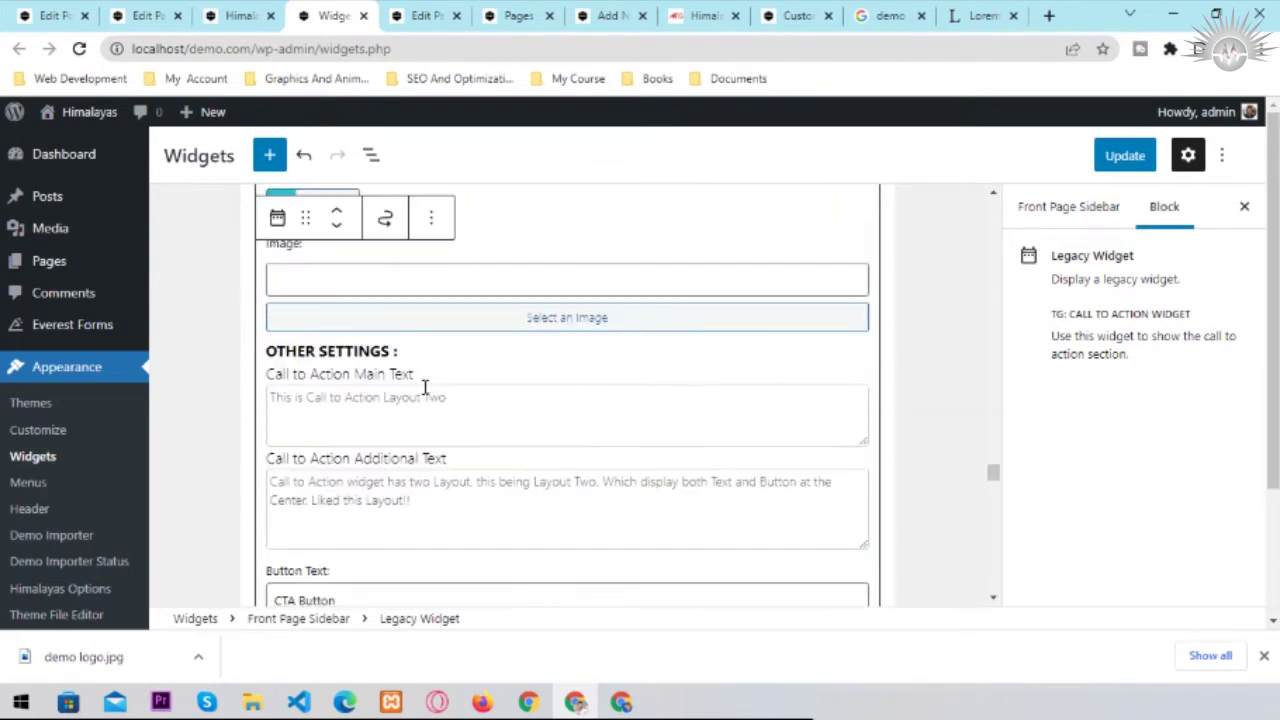
scroll(690, 386, "up", 3)
scroll(580, 409, "down", 4)
scroll(575, 415, "down", 8)
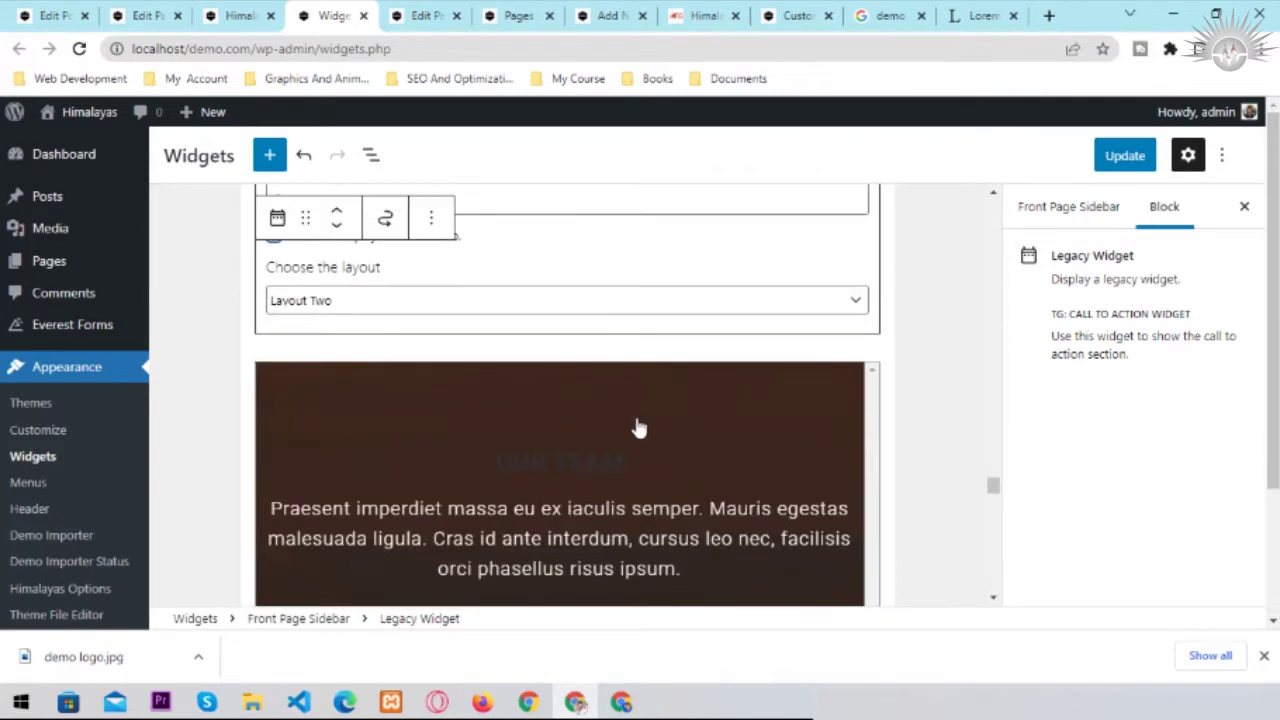
left_click(826, 348)
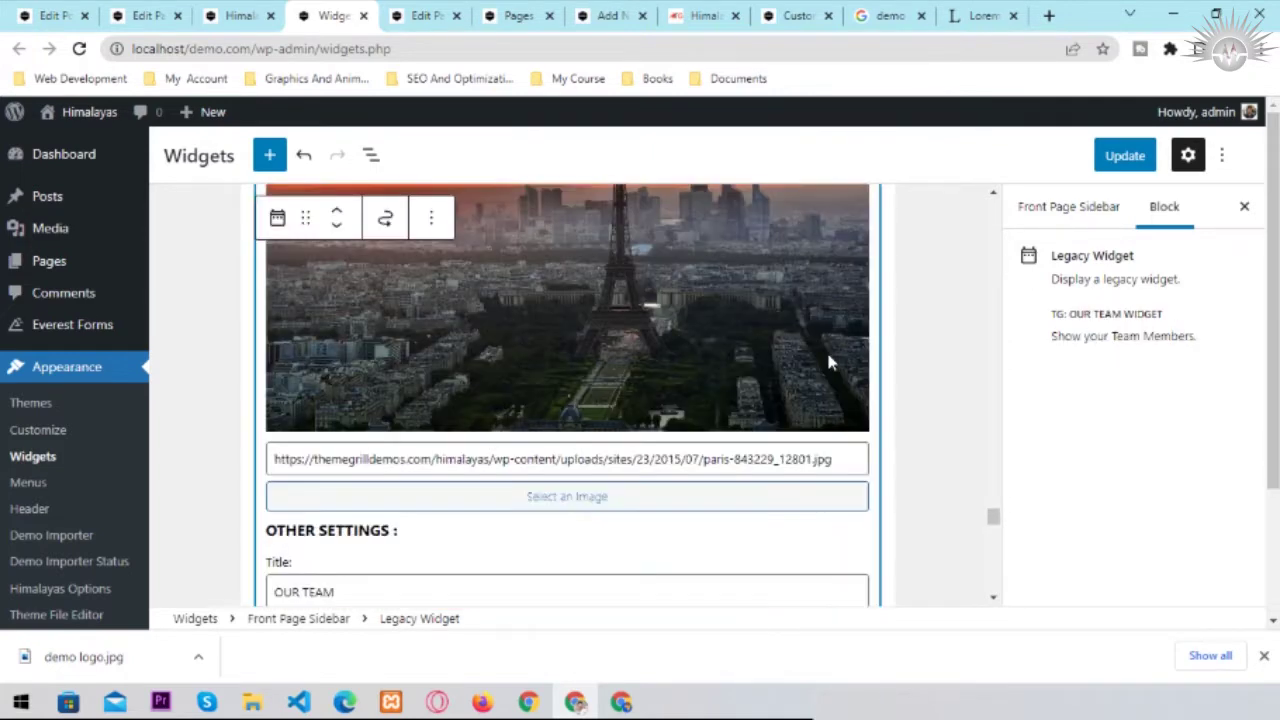
- Review the Our Team widget's section ID, background, title, description and number of pages to display
scroll(712, 404, "up", 8)
scroll(712, 404, "up", 5)
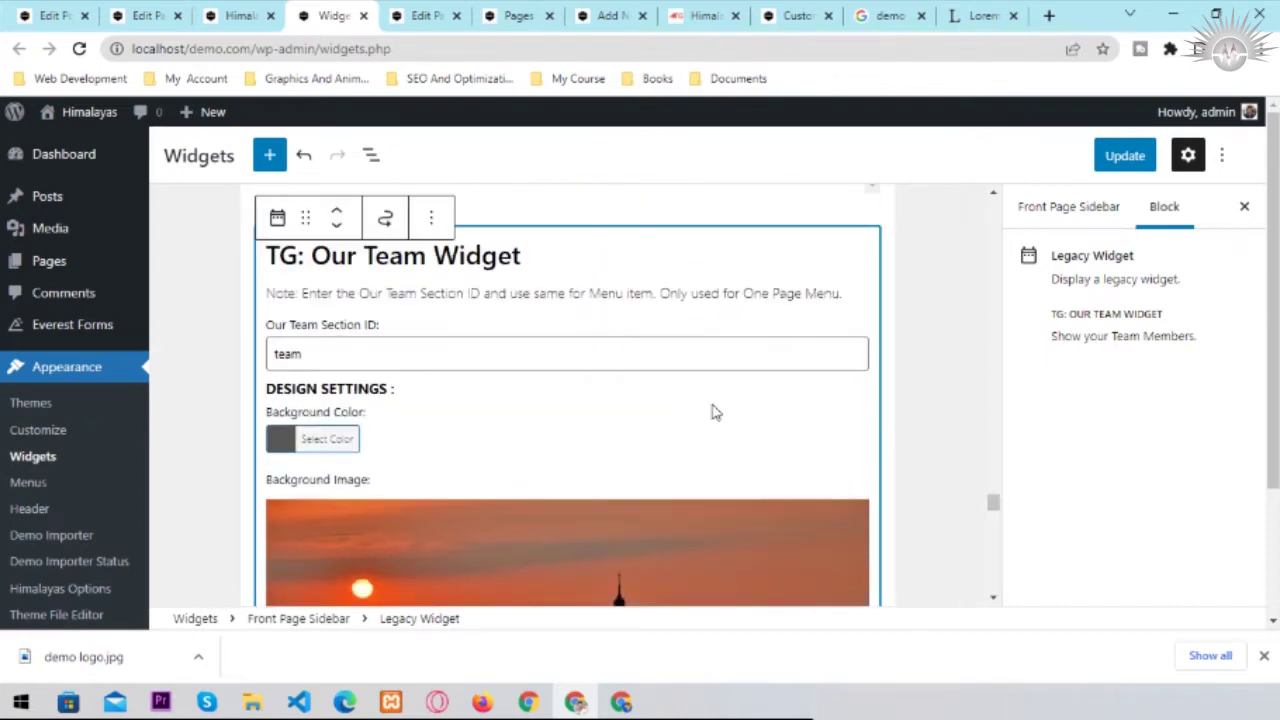
scroll(330, 350, "down", 3)
scroll(330, 360, "up", 2)
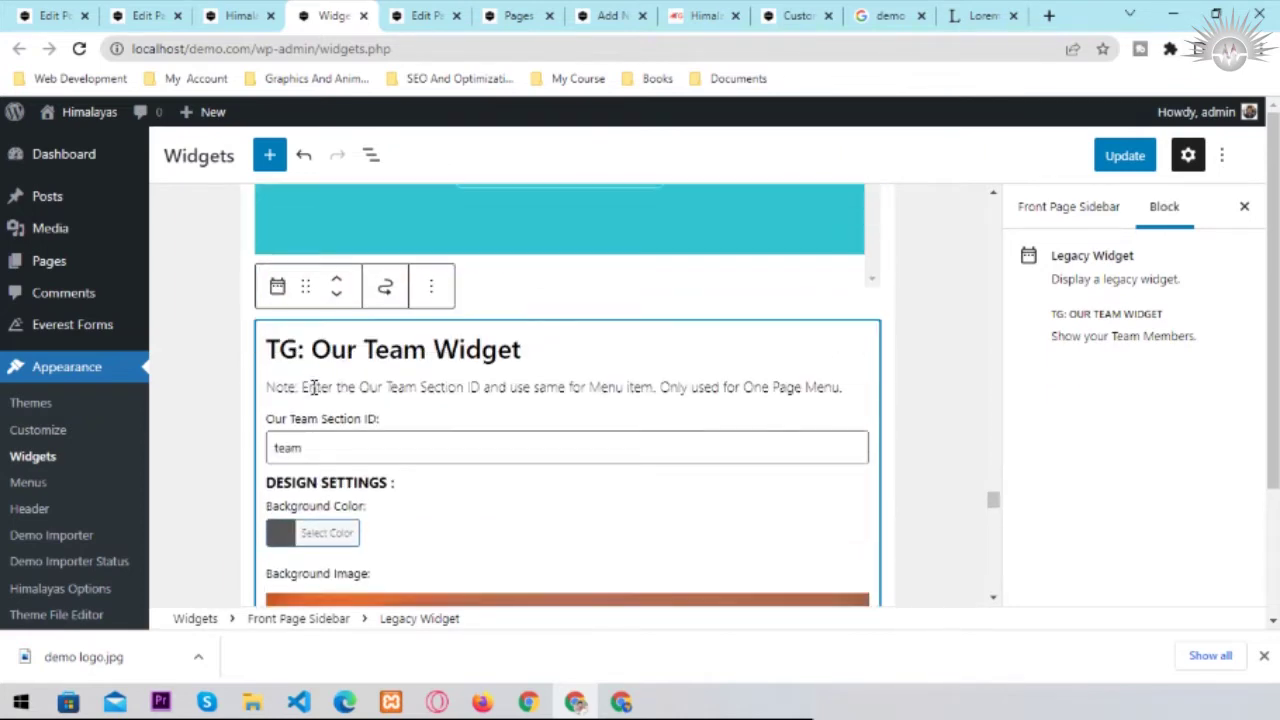
scroll(360, 440, "down", 8)
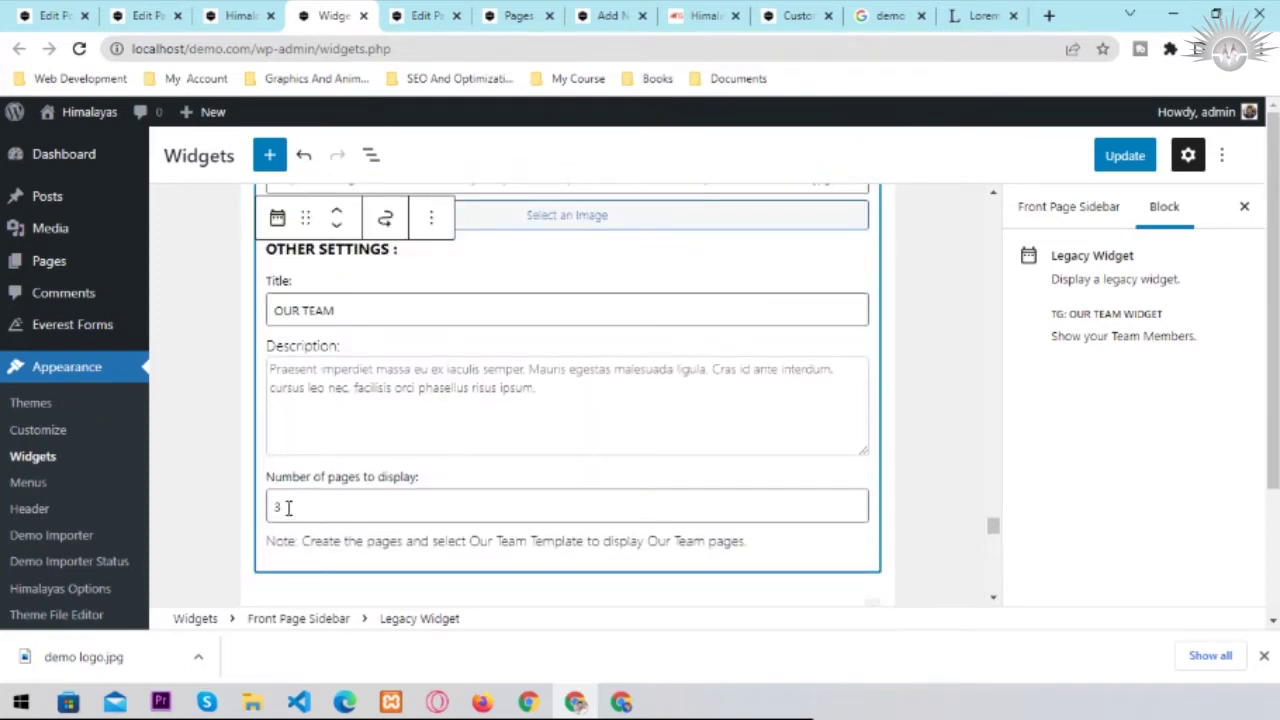
scroll(288, 507, "down", 5)
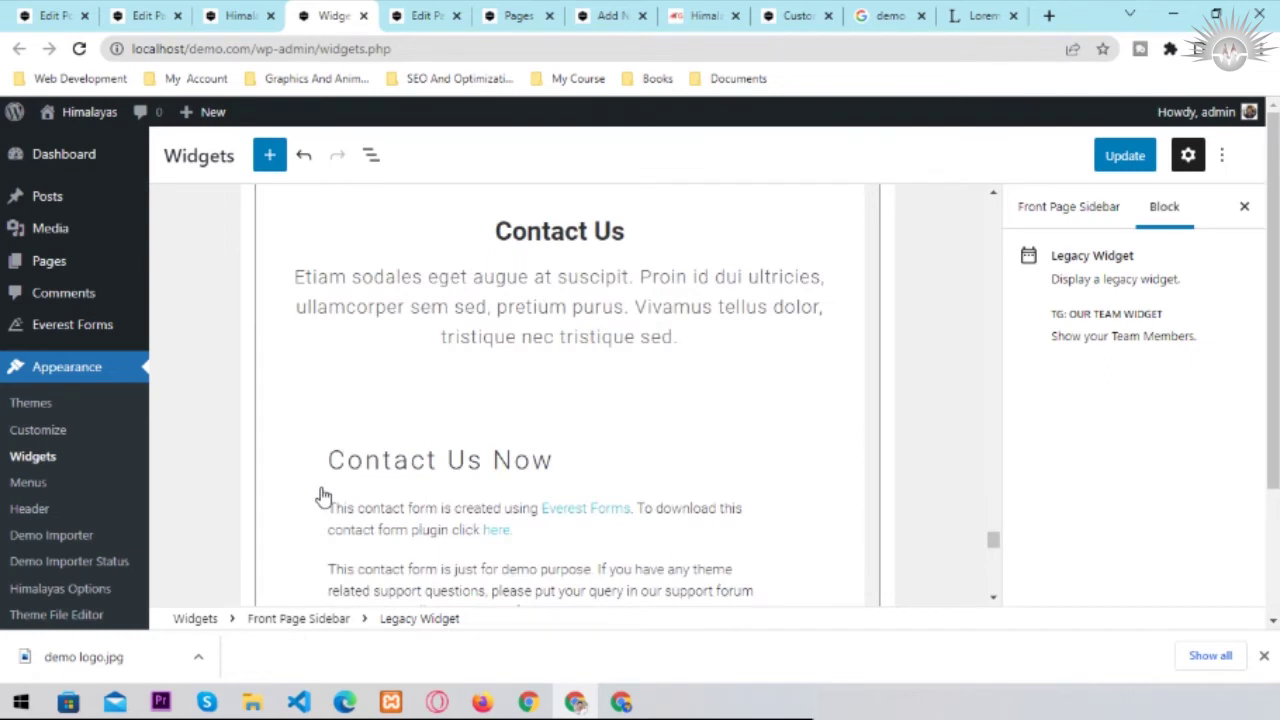
scroll(323, 497, "up", 3)
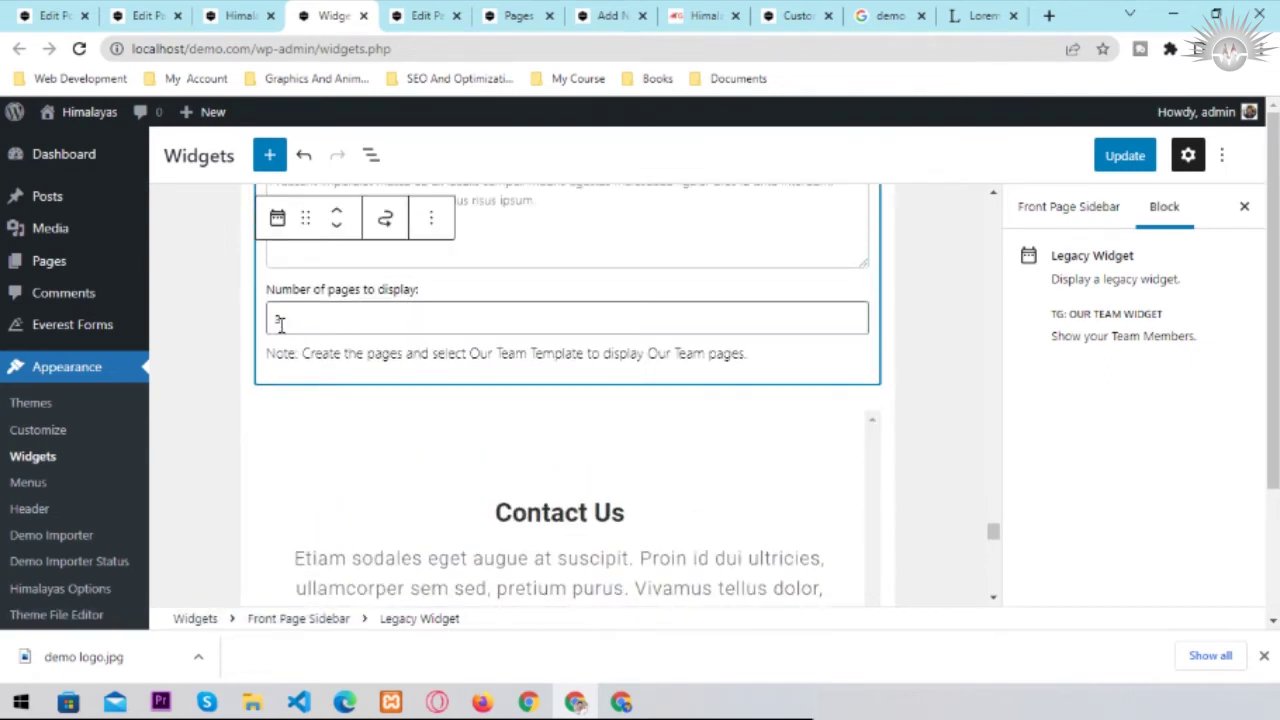
scroll(438, 519, "down", 2)
scroll(438, 519, "down", 2)
scroll(429, 434, "up", 2)
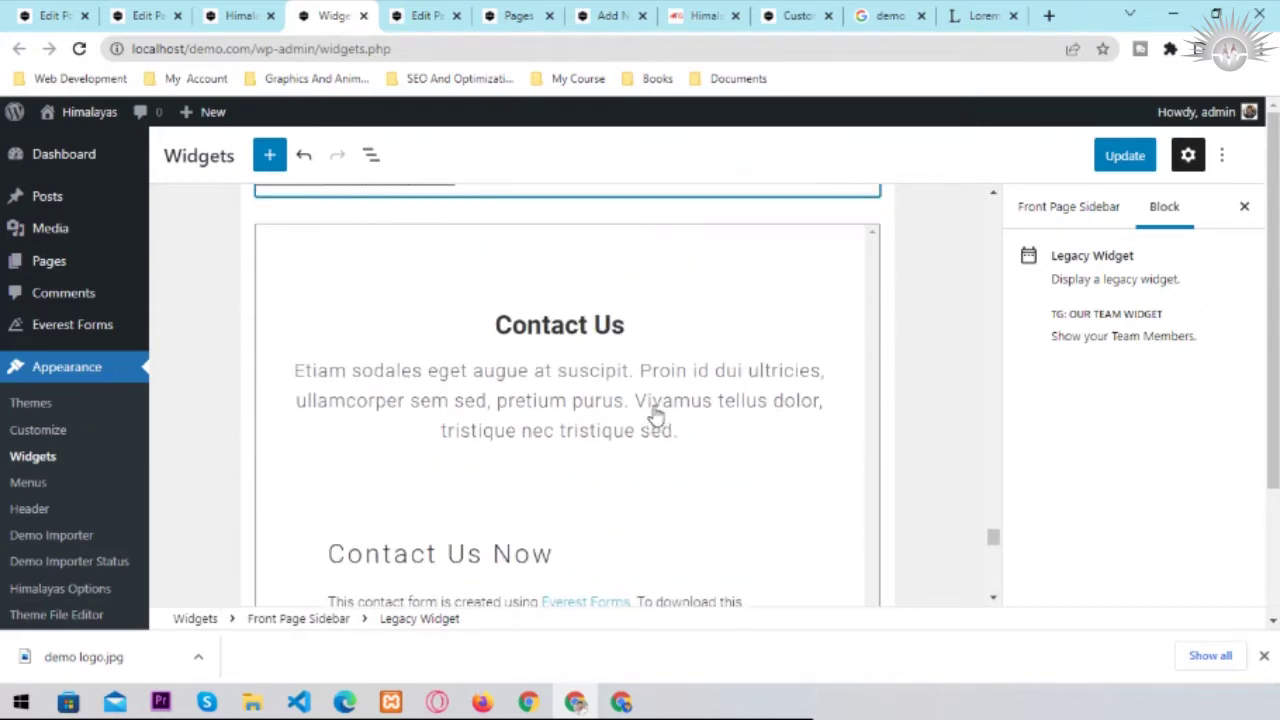
- Open the settings of the Contact Us widget below the Our Team widget
left_click(752, 319)
scroll(762, 390, "down", 5)
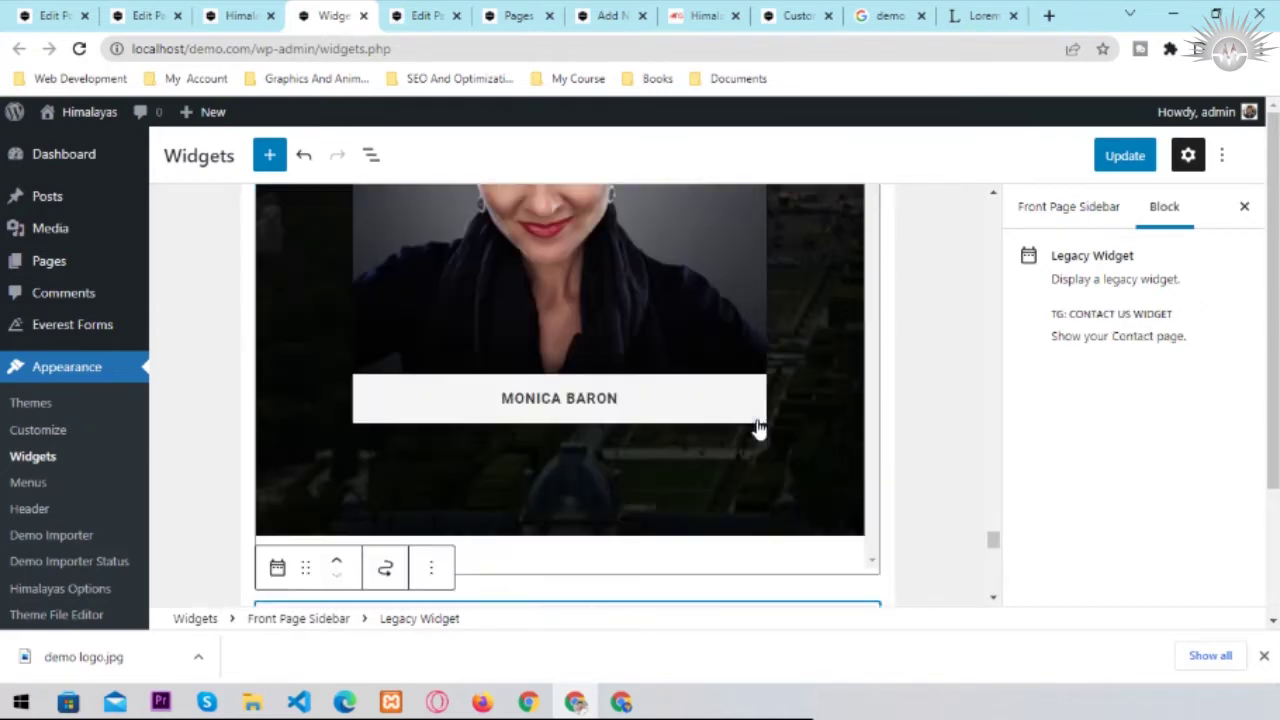
scroll(511, 414, "up", 2)
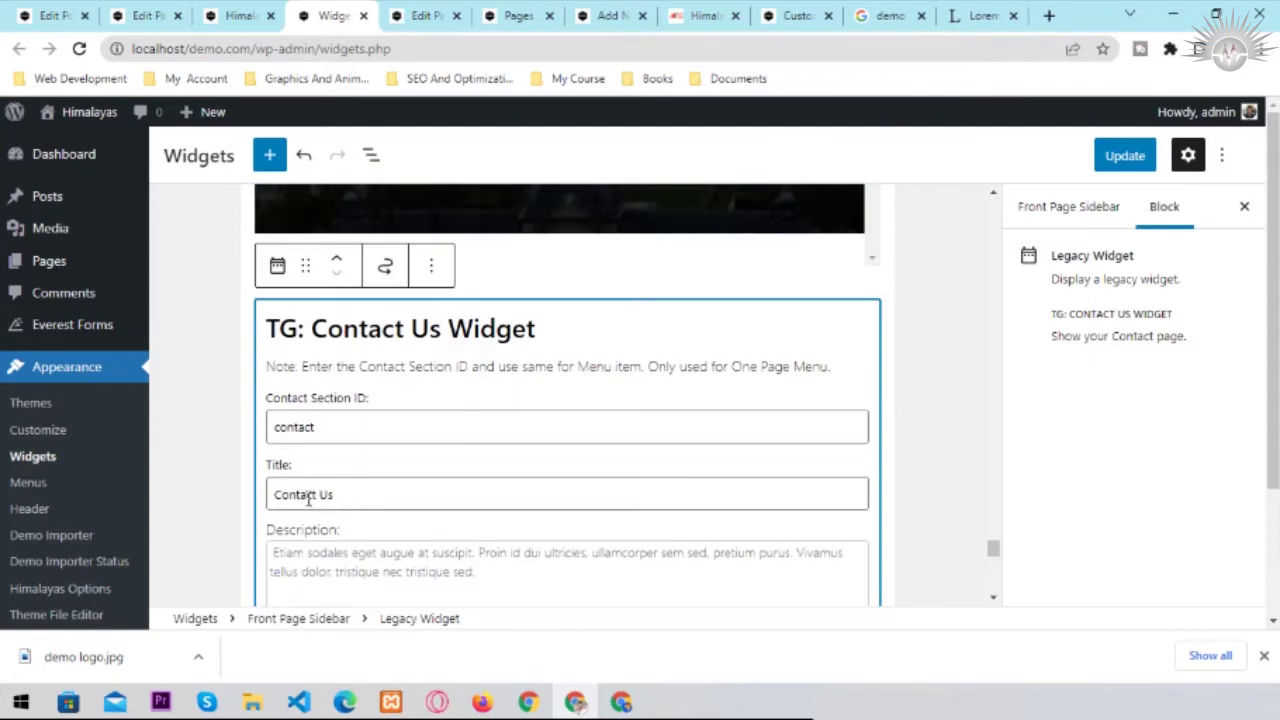
- Compare the Contact Us section on the Himalayas theme demo site with the Contact Us widget's title, description, page and shortcode settings
left_click(705, 15)
scroll(629, 380, "up", 3)
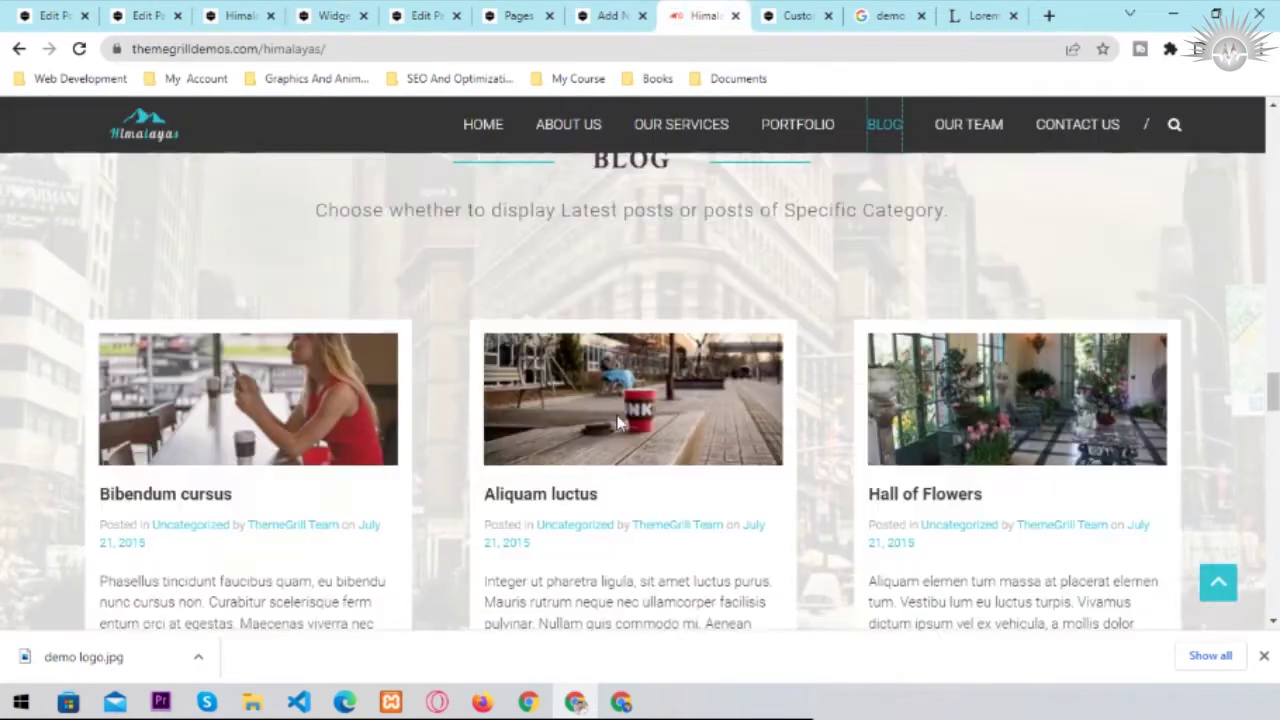
scroll(617, 424, "down", 6)
scroll(617, 424, "down", 10)
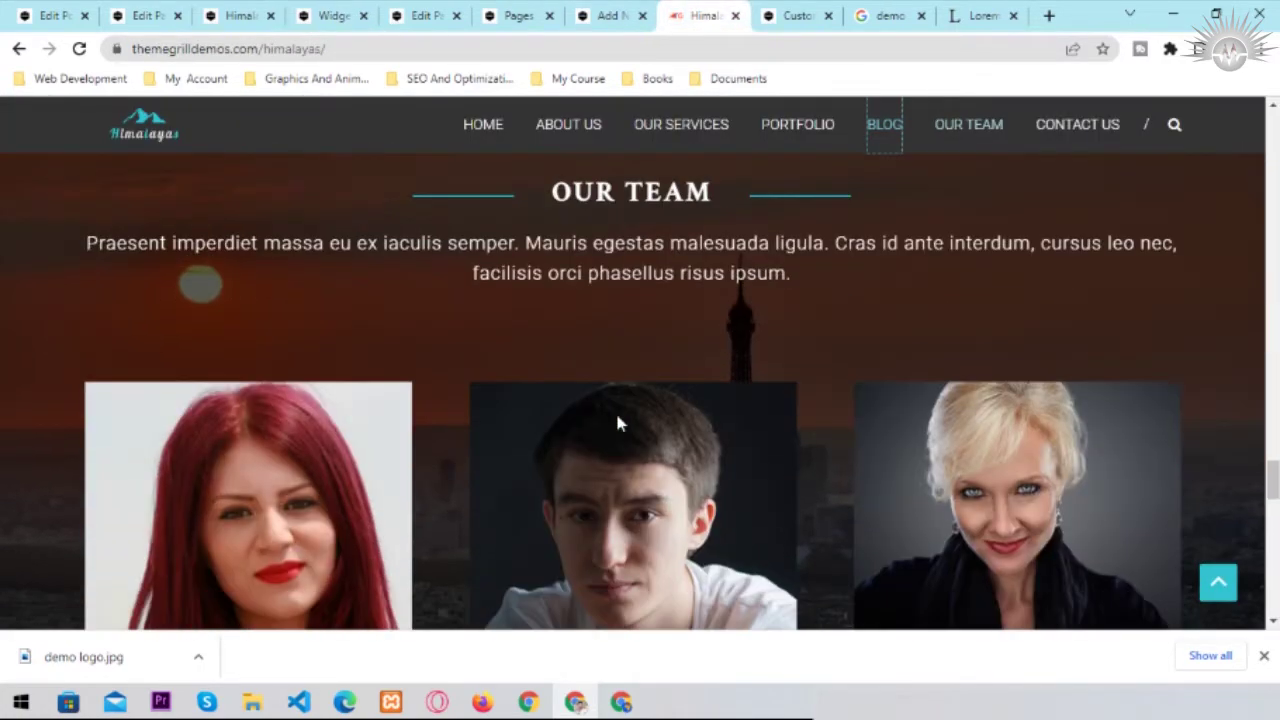
scroll(617, 424, "down", 3)
scroll(614, 420, "up", 1)
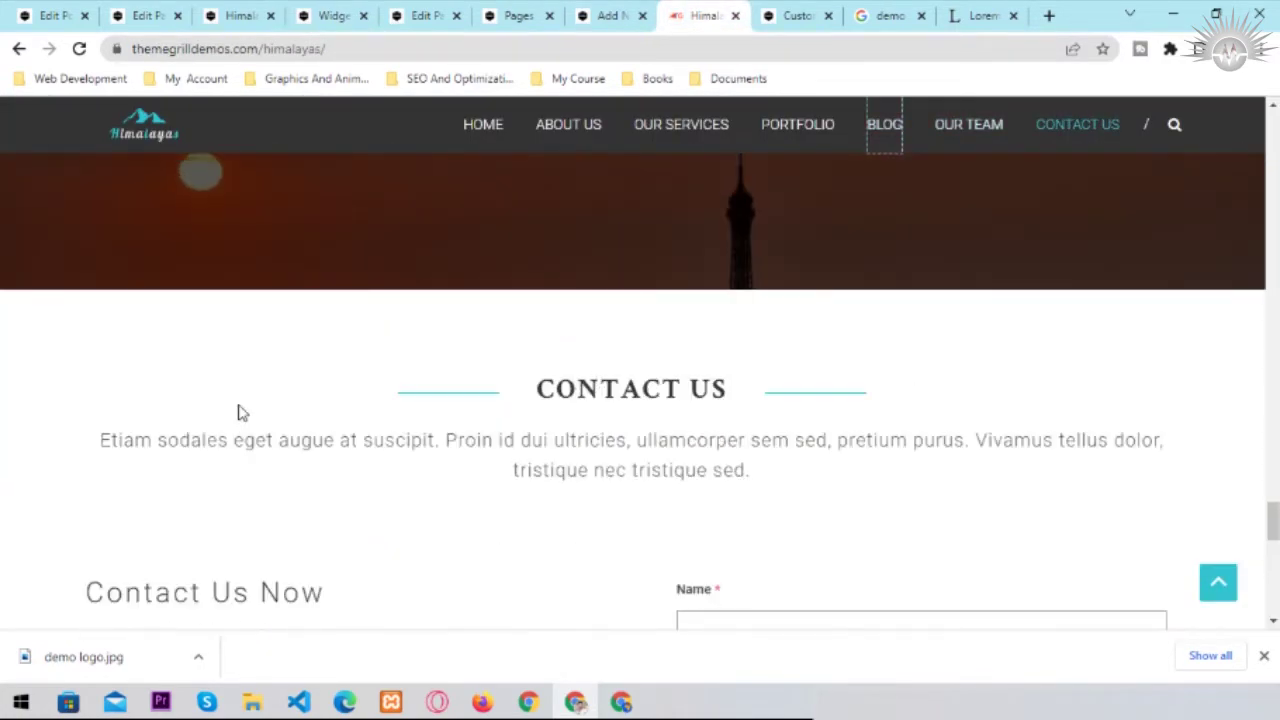
left_click(330, 15)
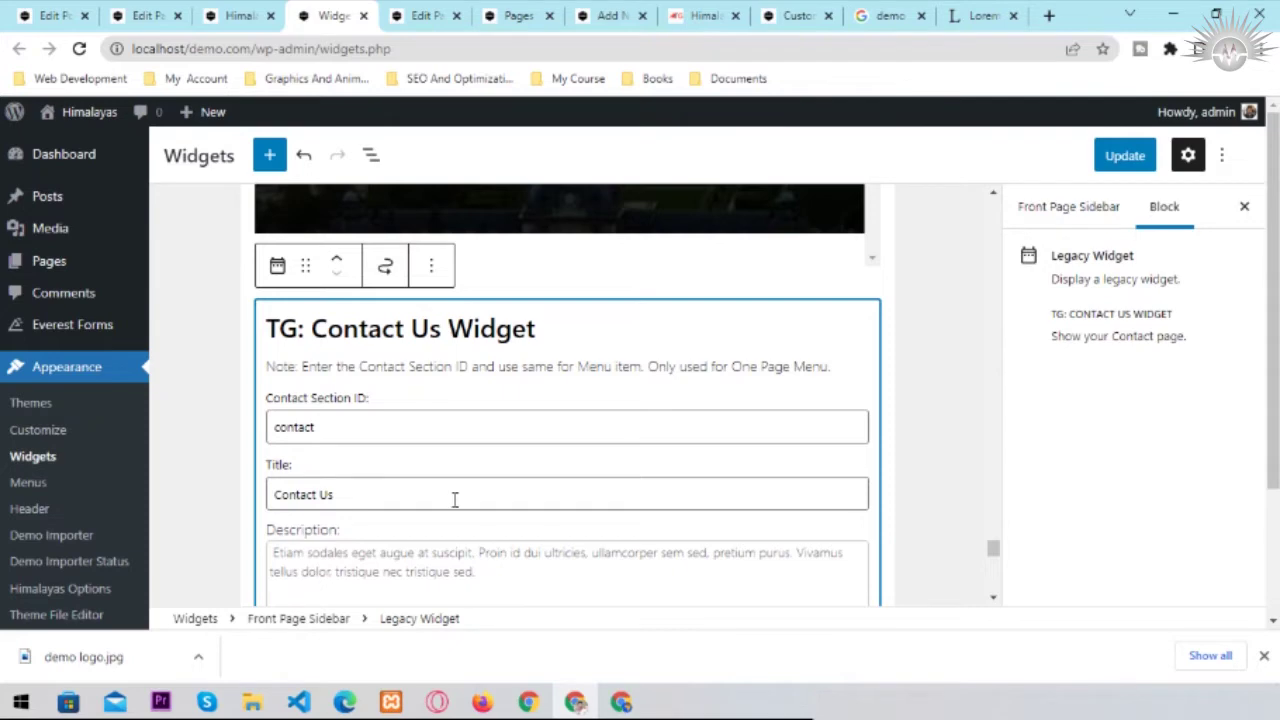
scroll(333, 485, "down", 4)
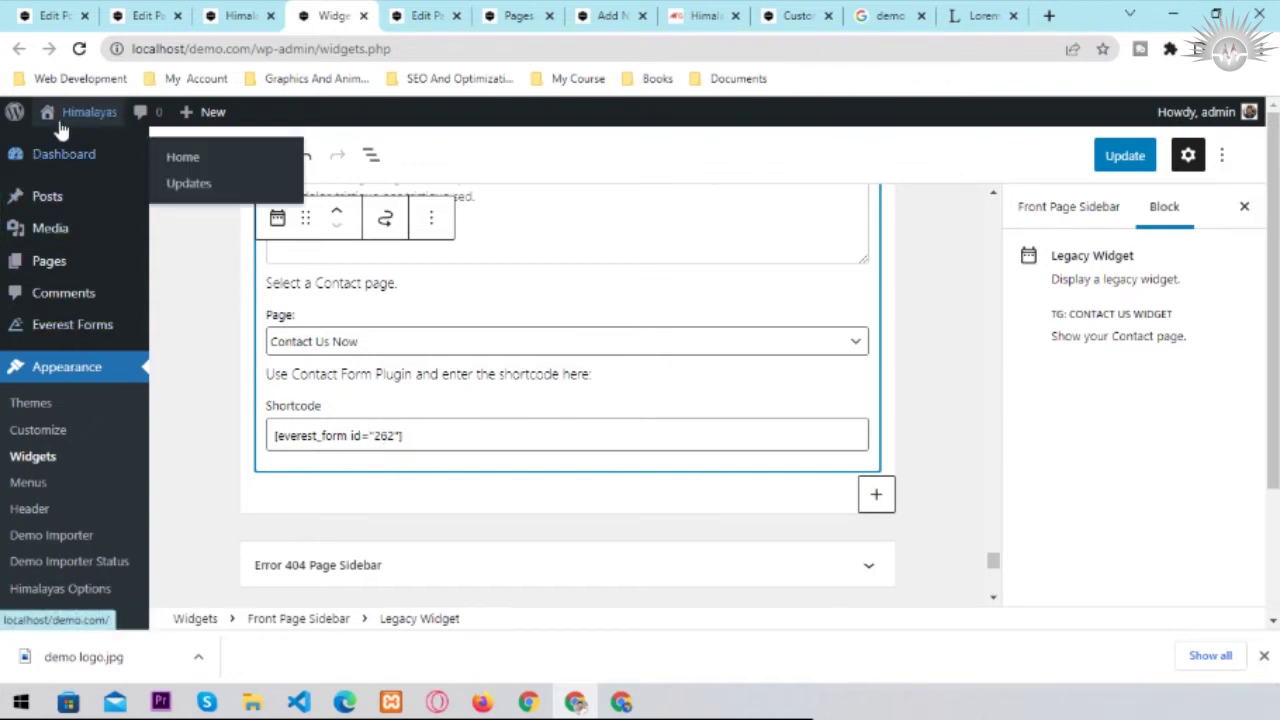
- Leave the post editor that is open in the first browser tab and return to the list of all posts
left_click(68, 24)
left_click(28, 126)
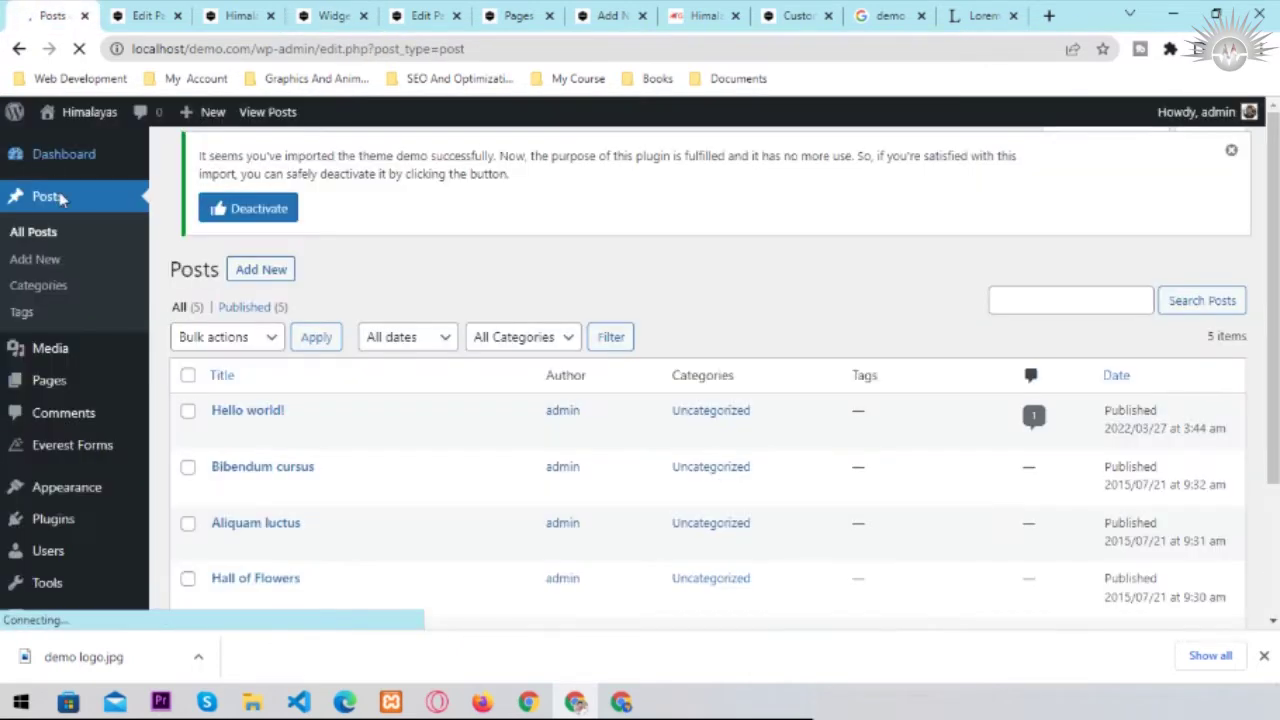
- Open the WordPress dashboard in a new browser tab from the local site's front page and switch to it
left_click(133, 20)
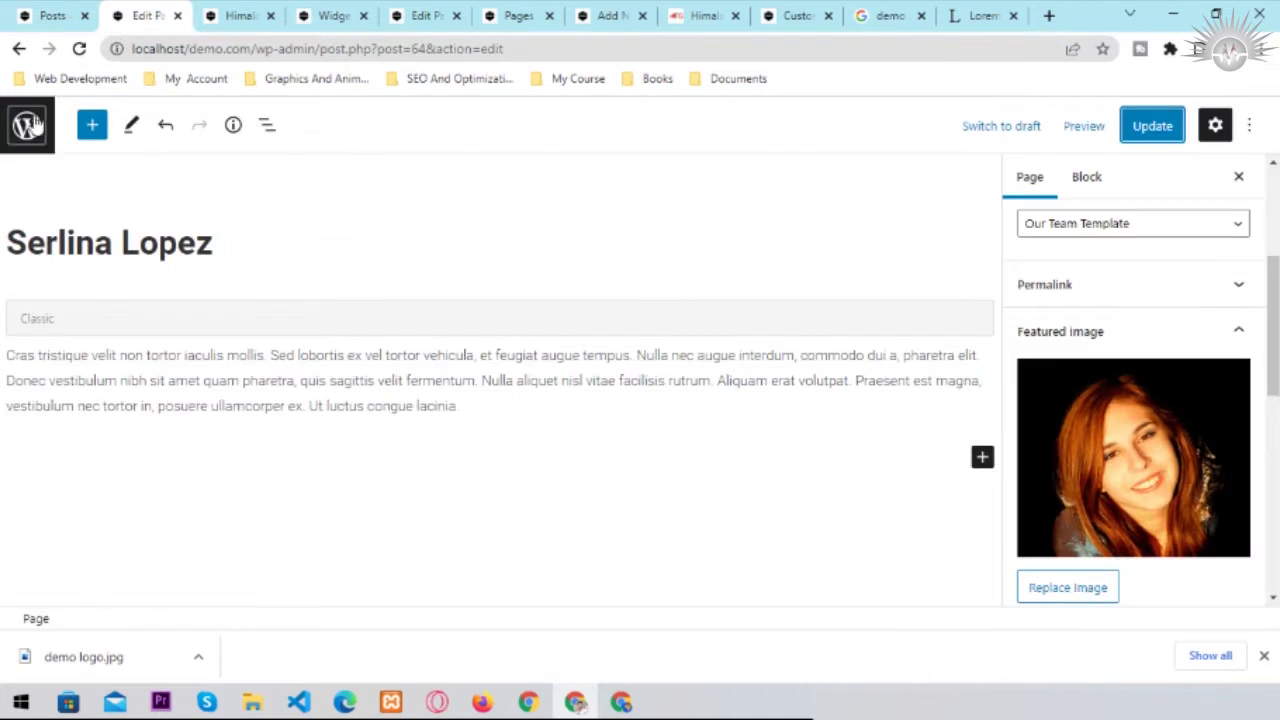
left_click(40, 17)
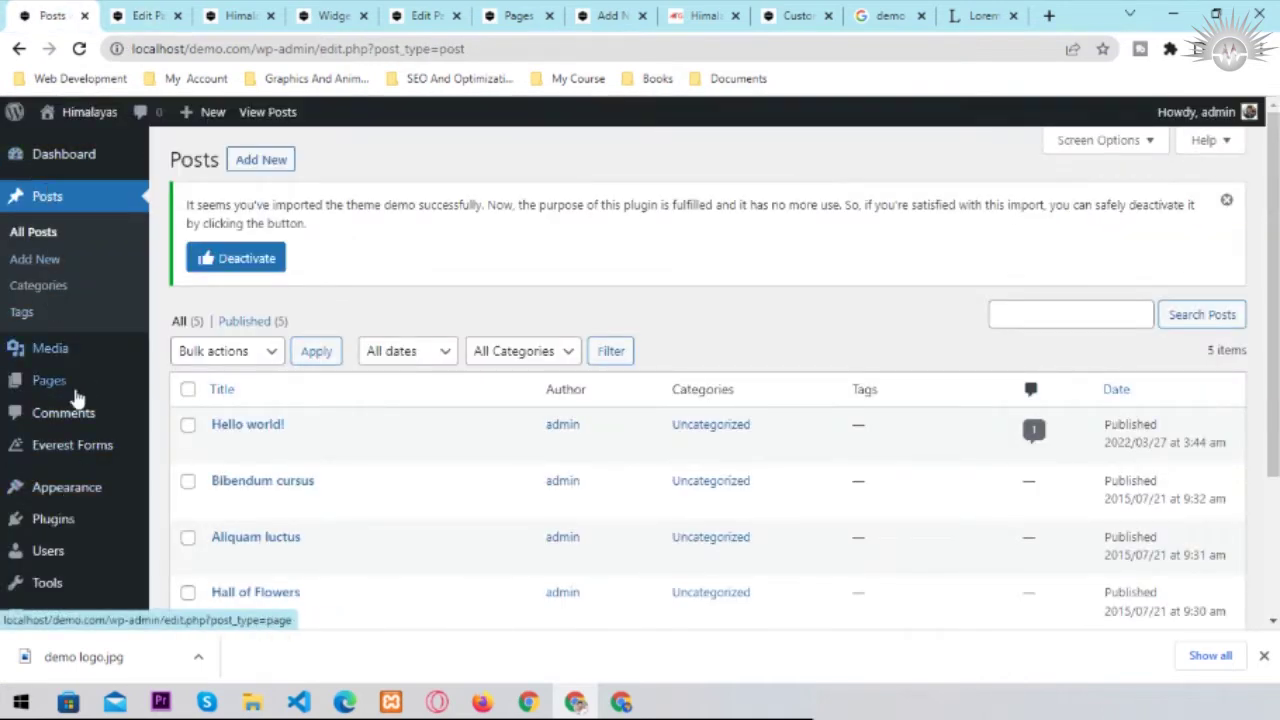
mouse_move(78, 365)
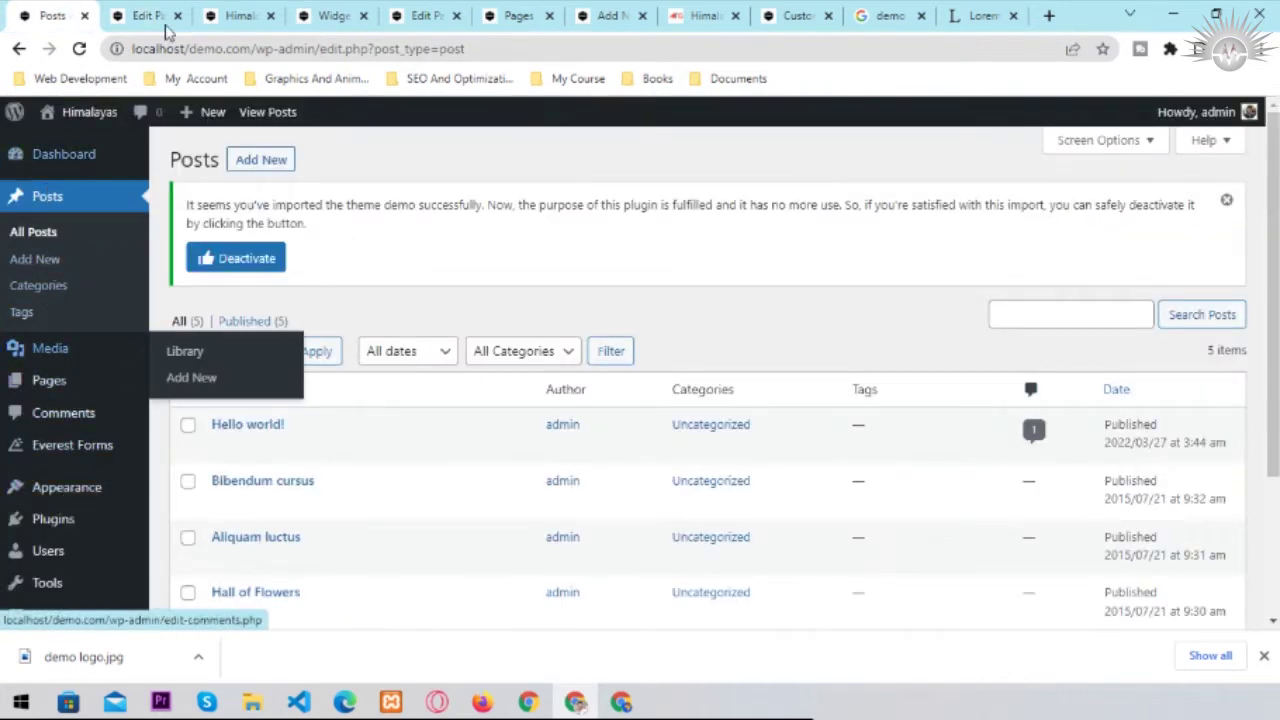
left_click(240, 12)
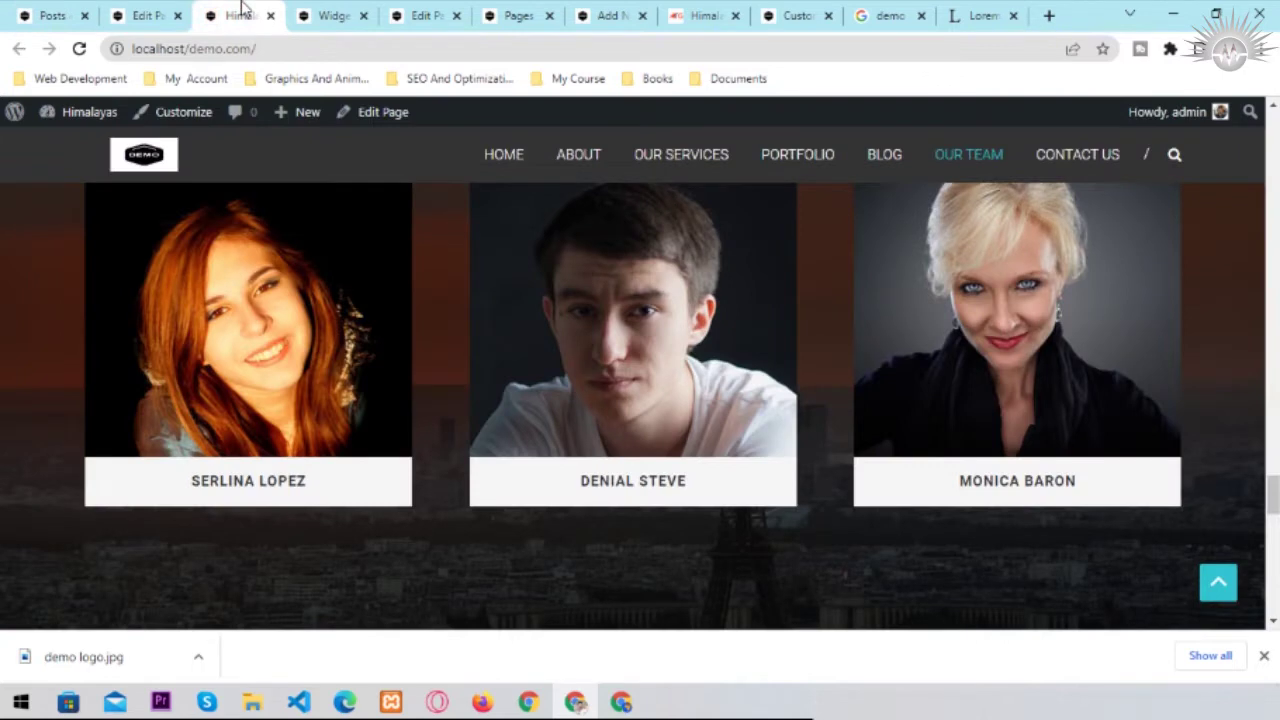
mouse_move(50, 118)
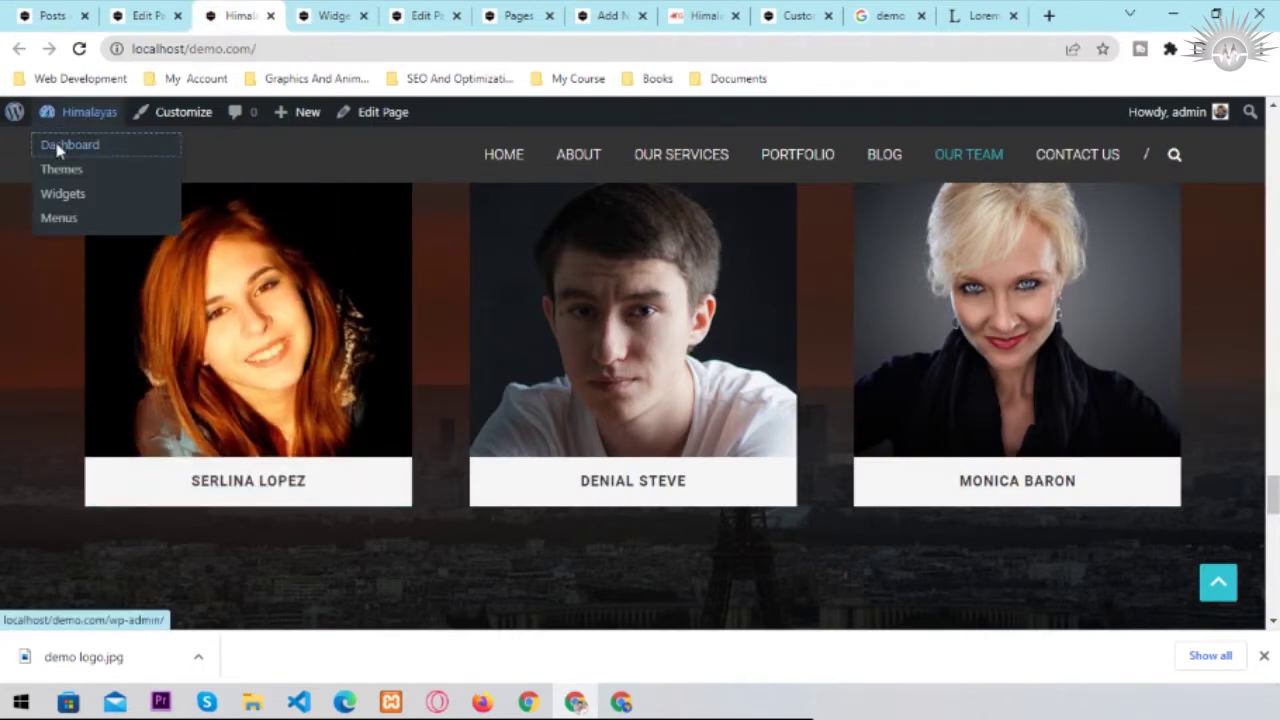
right_click(55, 144)
left_click(70, 162)
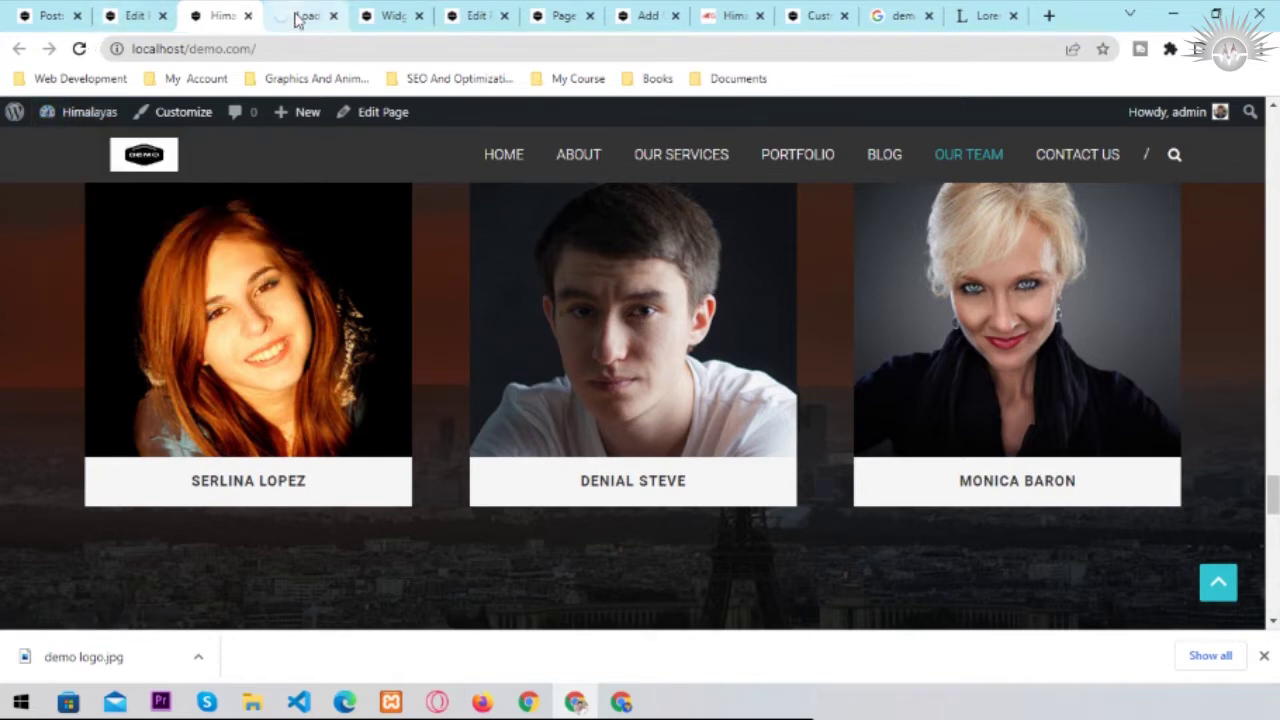
left_click(300, 15)
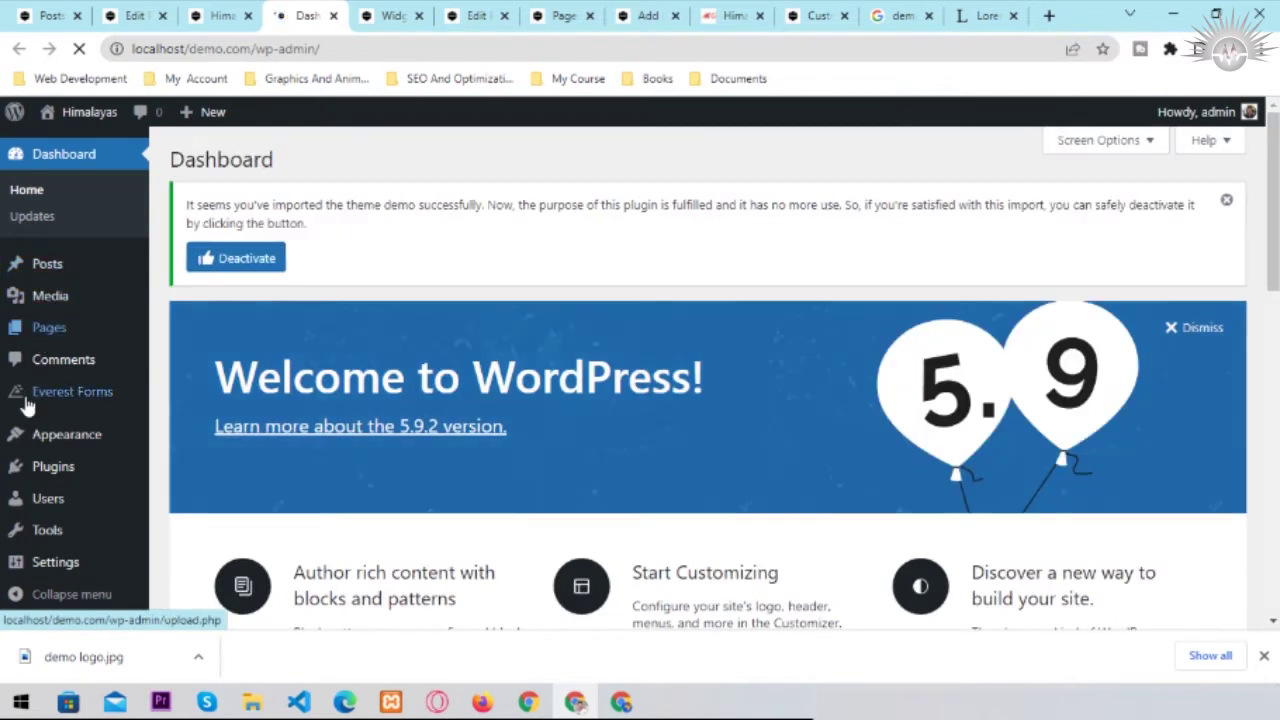
- Open the list of all Everest Forms contact forms from the dashboard
mouse_move(70, 337)
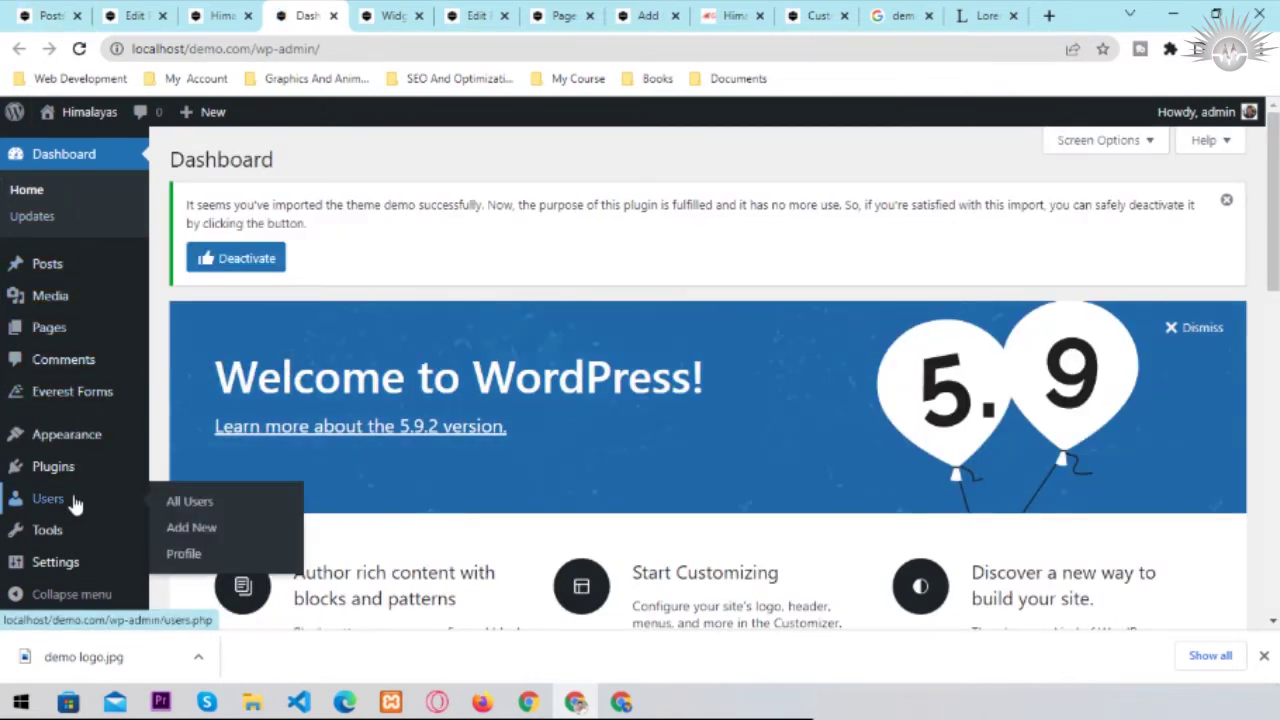
mouse_move(75, 480)
scroll(75, 470, "down", 2)
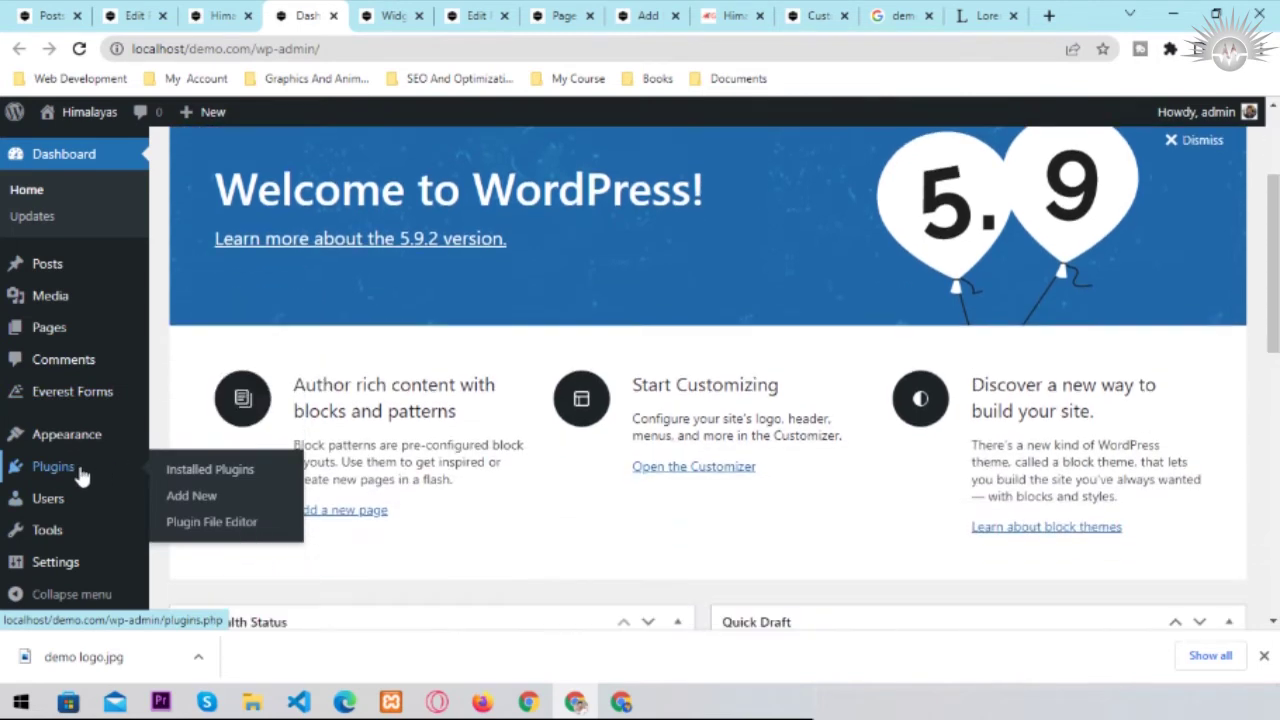
mouse_move(66, 512)
scroll(78, 343, "down", 4)
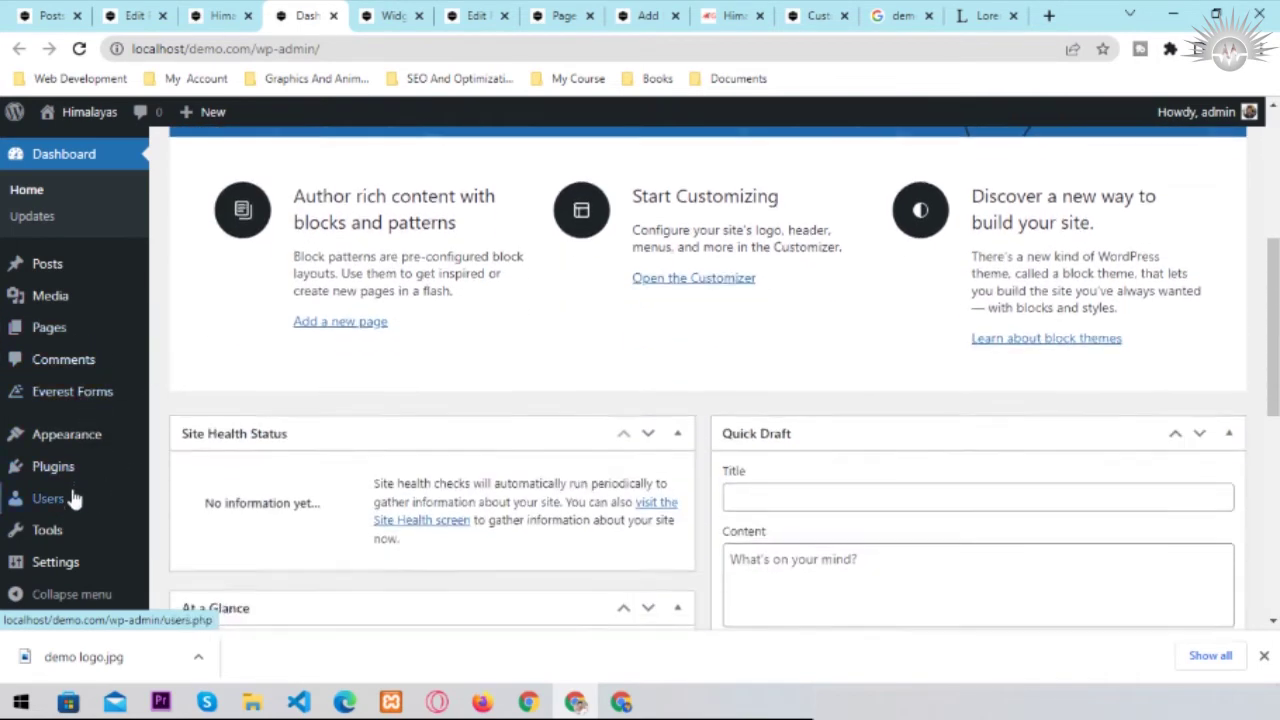
scroll(63, 415, "up", 1)
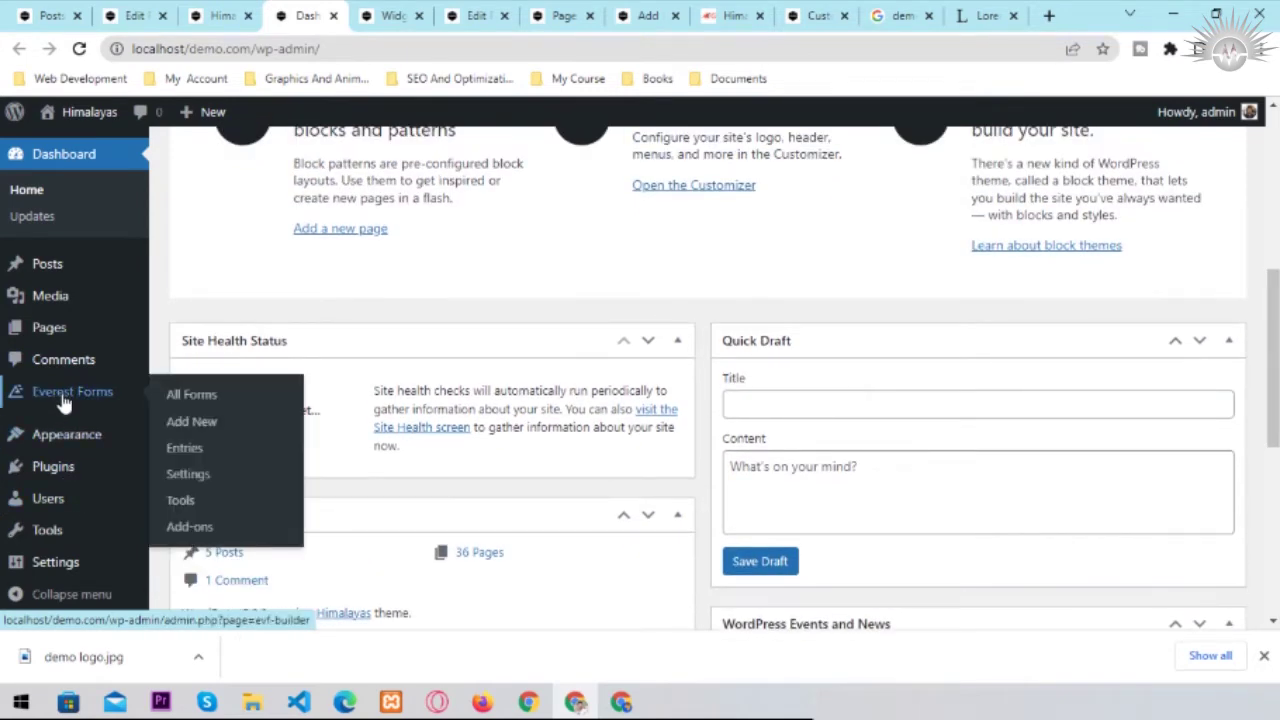
left_click(73, 398)
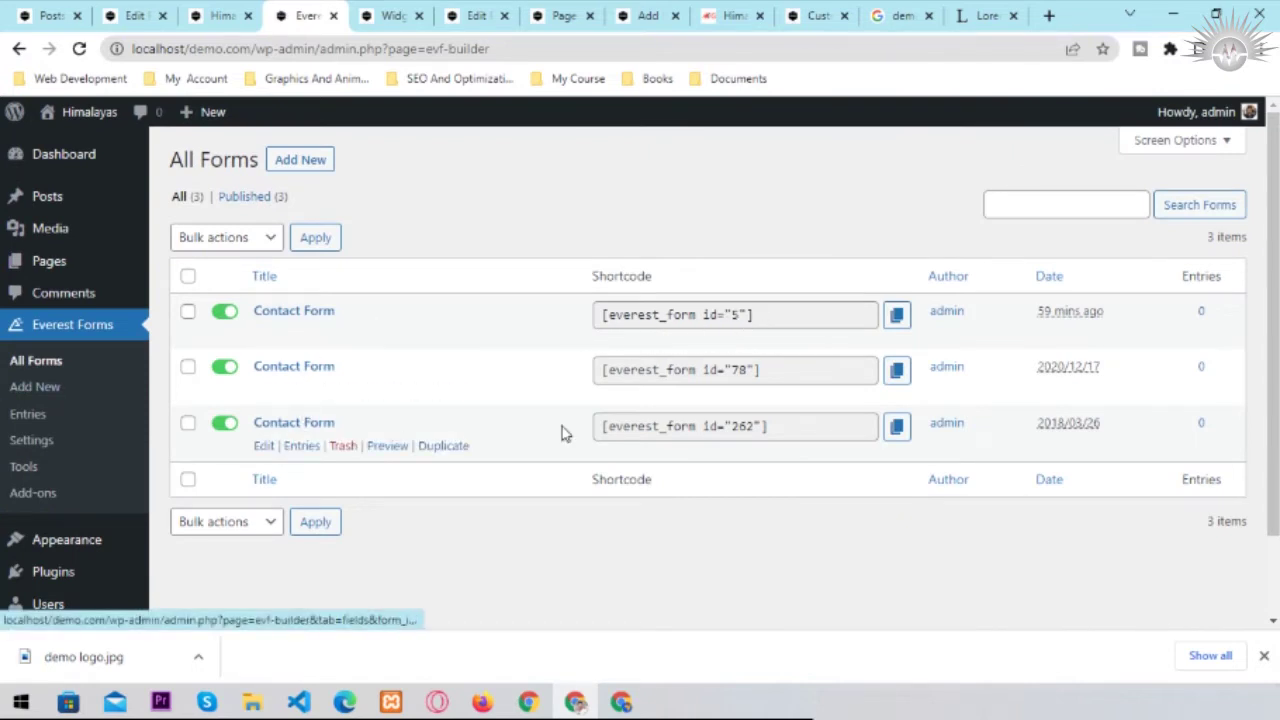
- Copy the shortcode [everest_form id="5"] of the first contact form in the list
left_click(762, 315)
left_click_drag(762, 315, 640, 322)
key("ctrl+c")
right_click(658, 324)
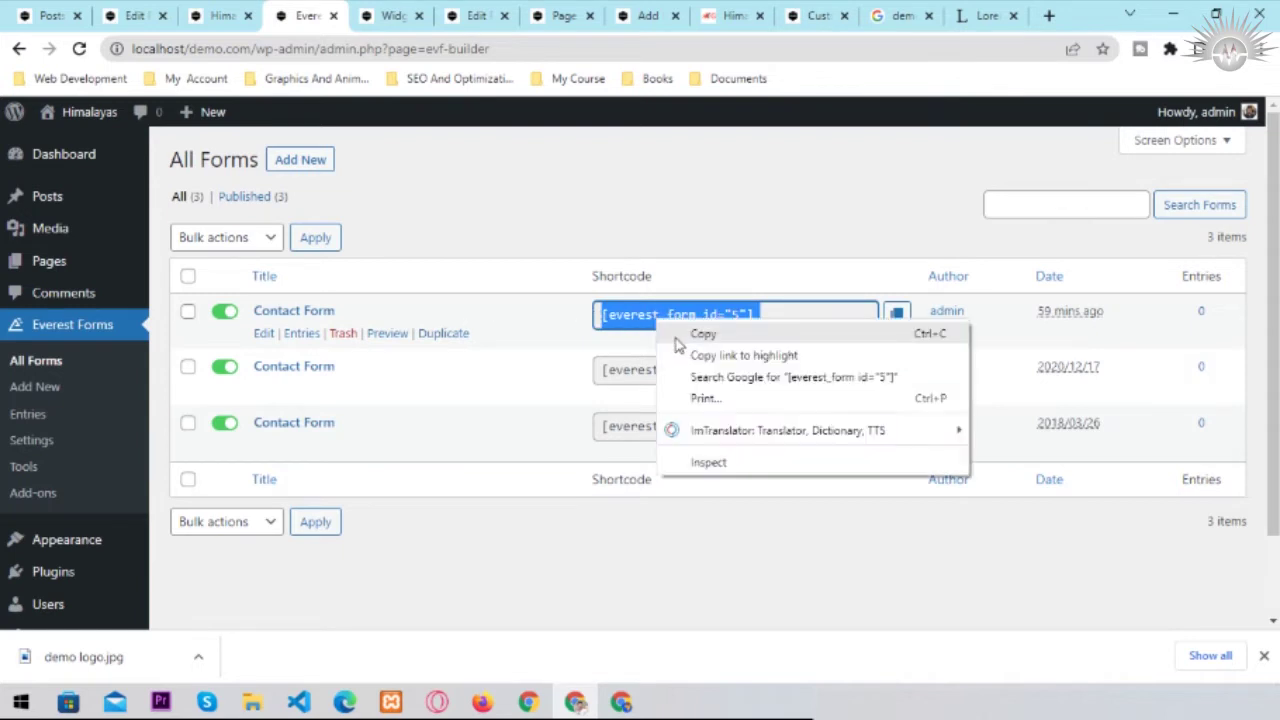
left_click(677, 334)
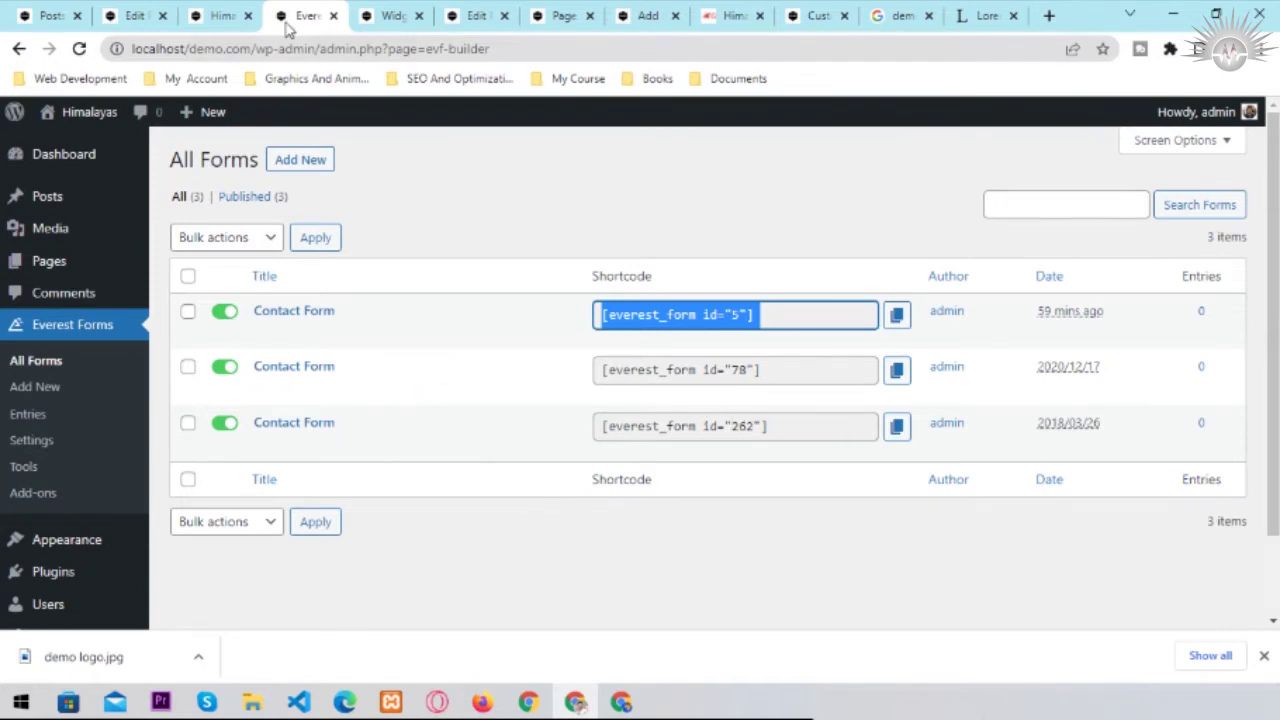
- Replace the Contact Us widget's shortcode with [everest_form id="5"] and save the widget changes
left_click(392, 16)
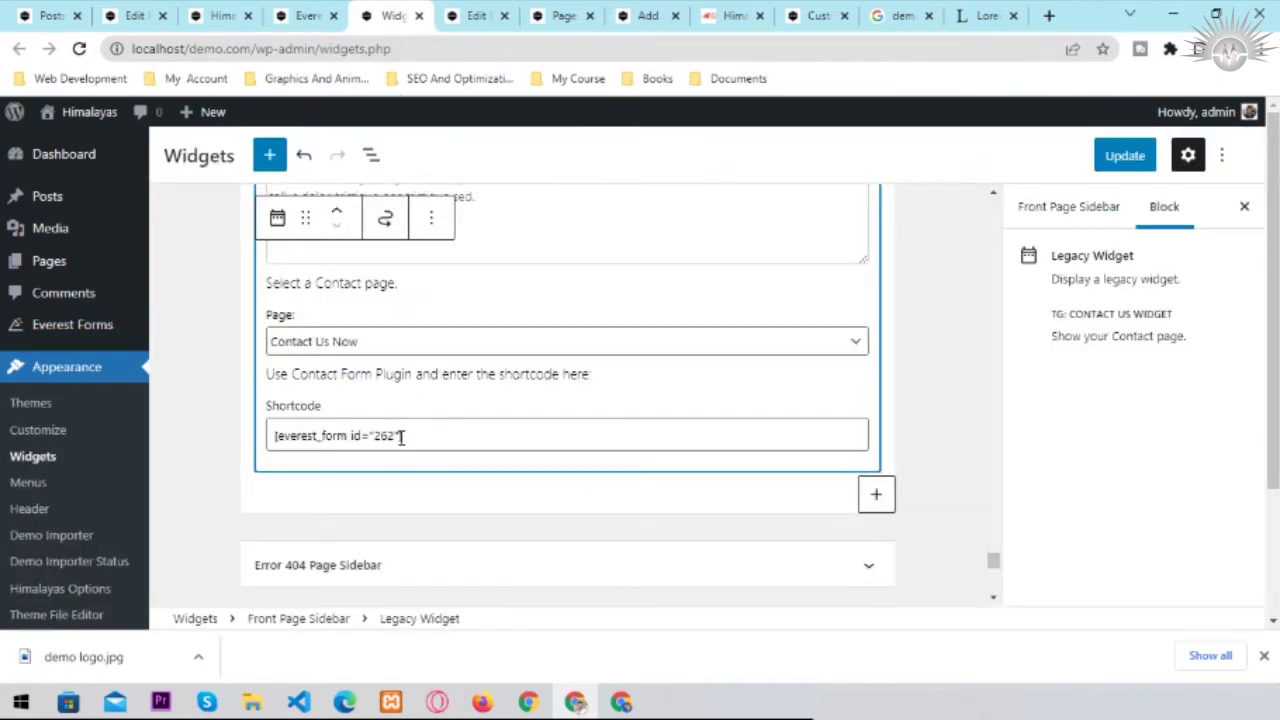
left_click_drag(400, 437, 279, 441)
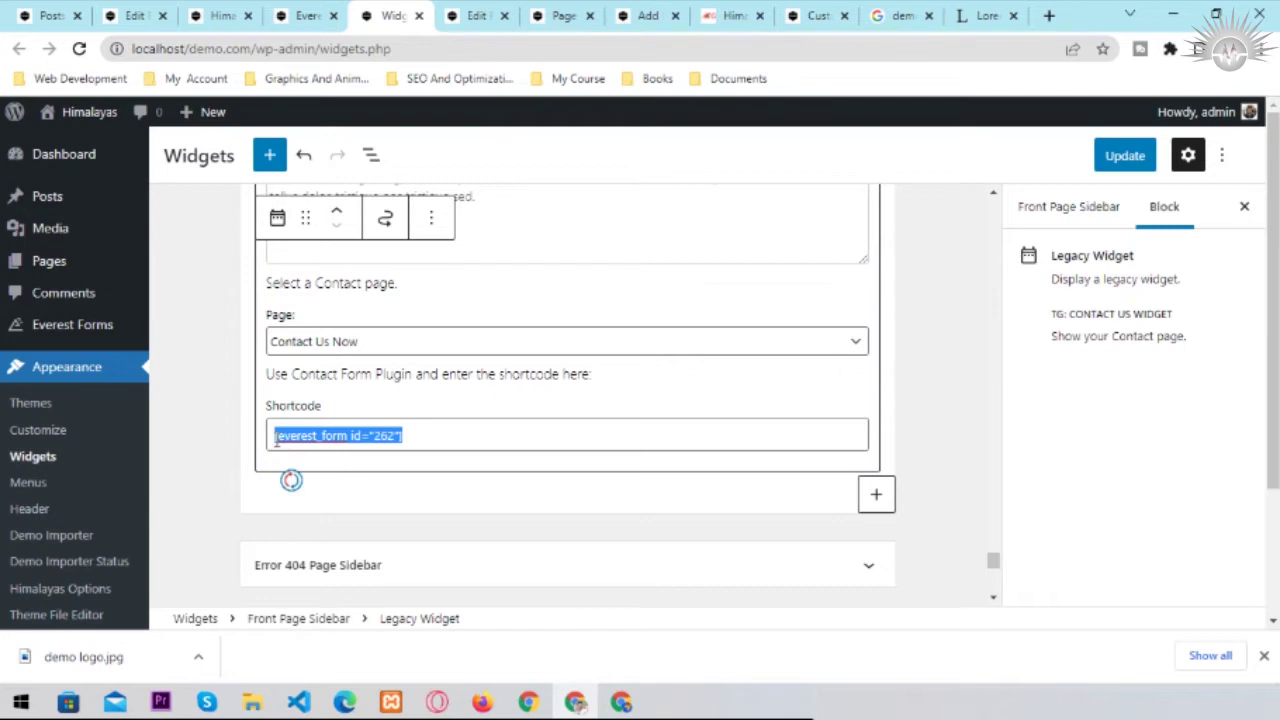
key("ctrl+v")
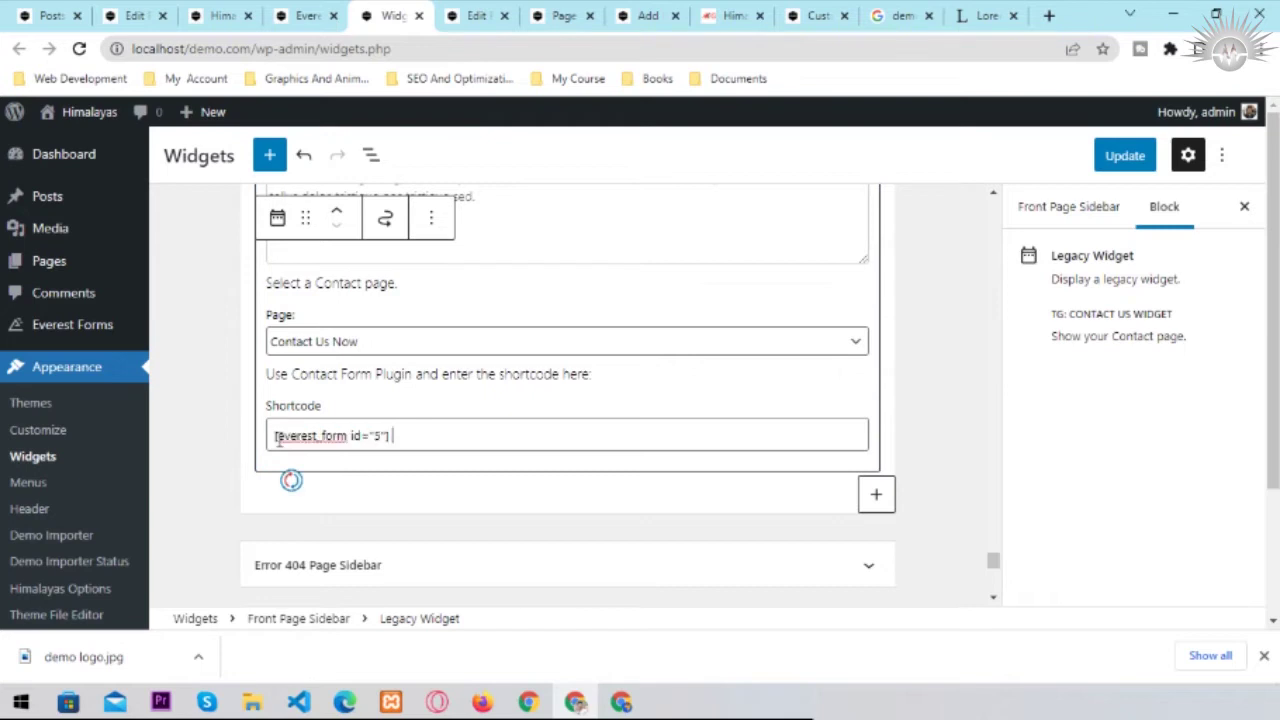
left_click(1127, 158)
- Reload the local site's front page and examine the contact form and contact details in its Contact Us section
left_click(222, 15)
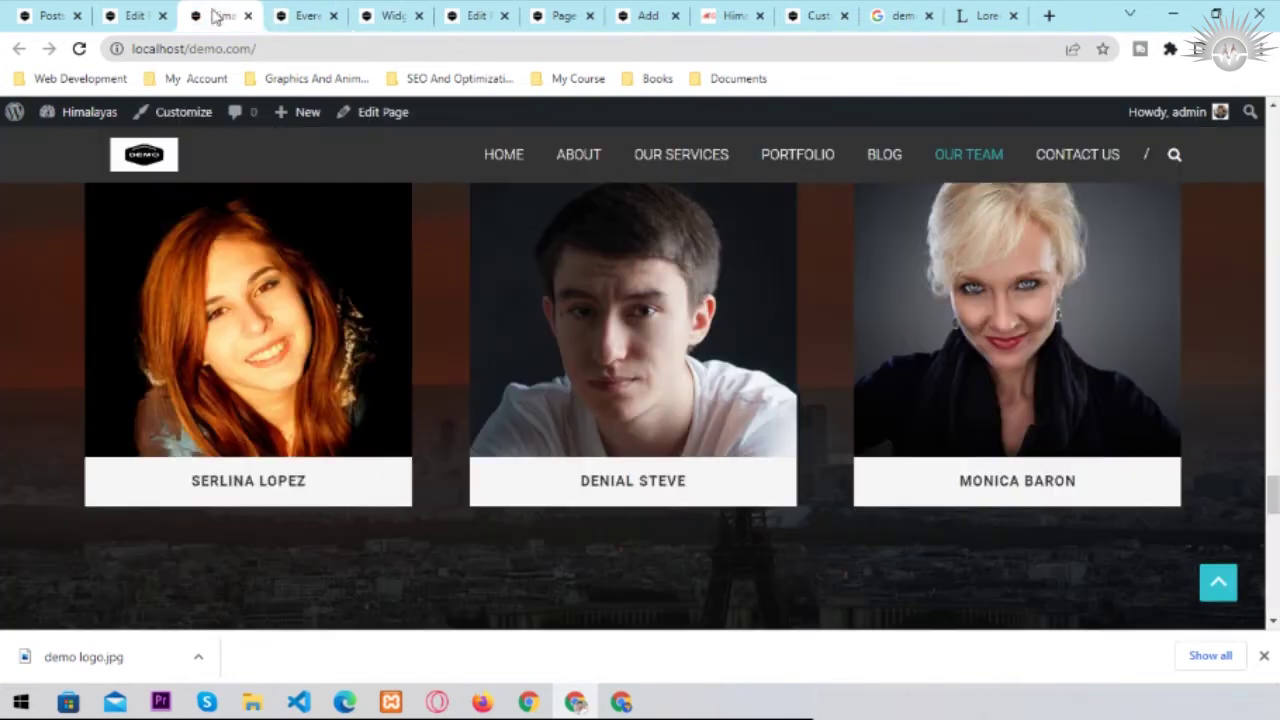
scroll(680, 375, "down", 5)
scroll(710, 350, "up", 1)
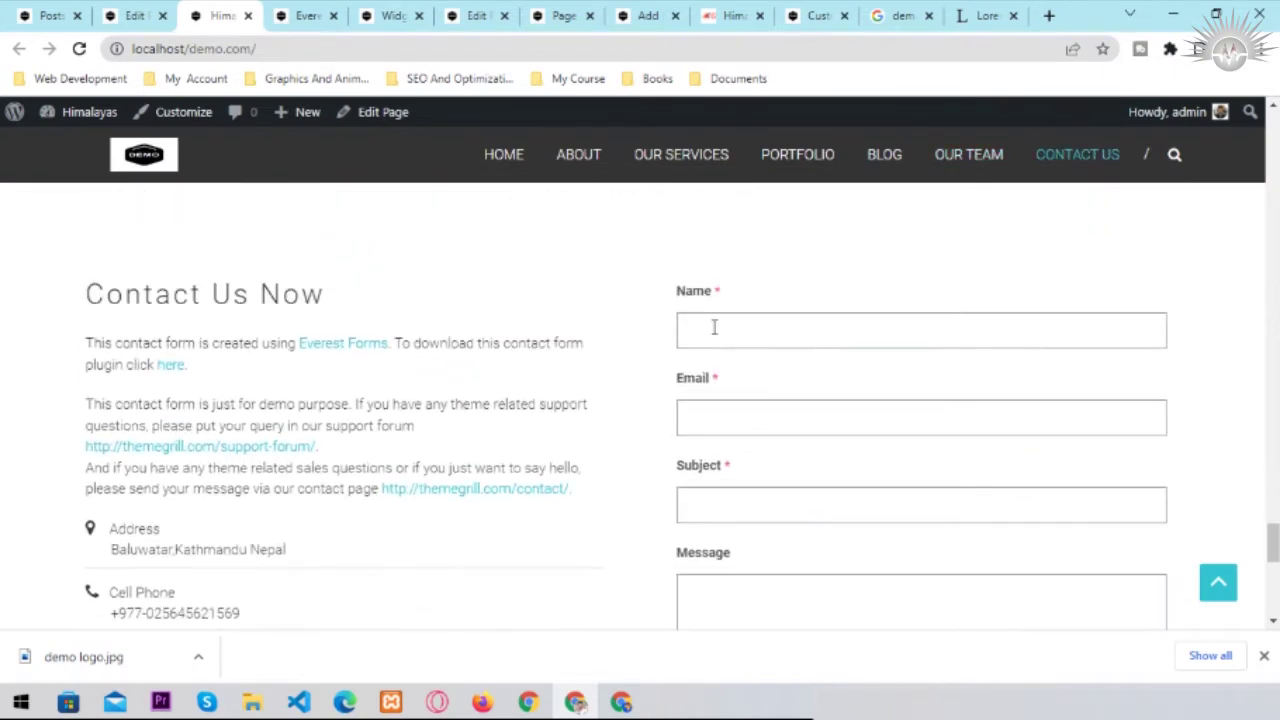
scroll(760, 470, "down", 1)
scroll(745, 520, "down", 1)
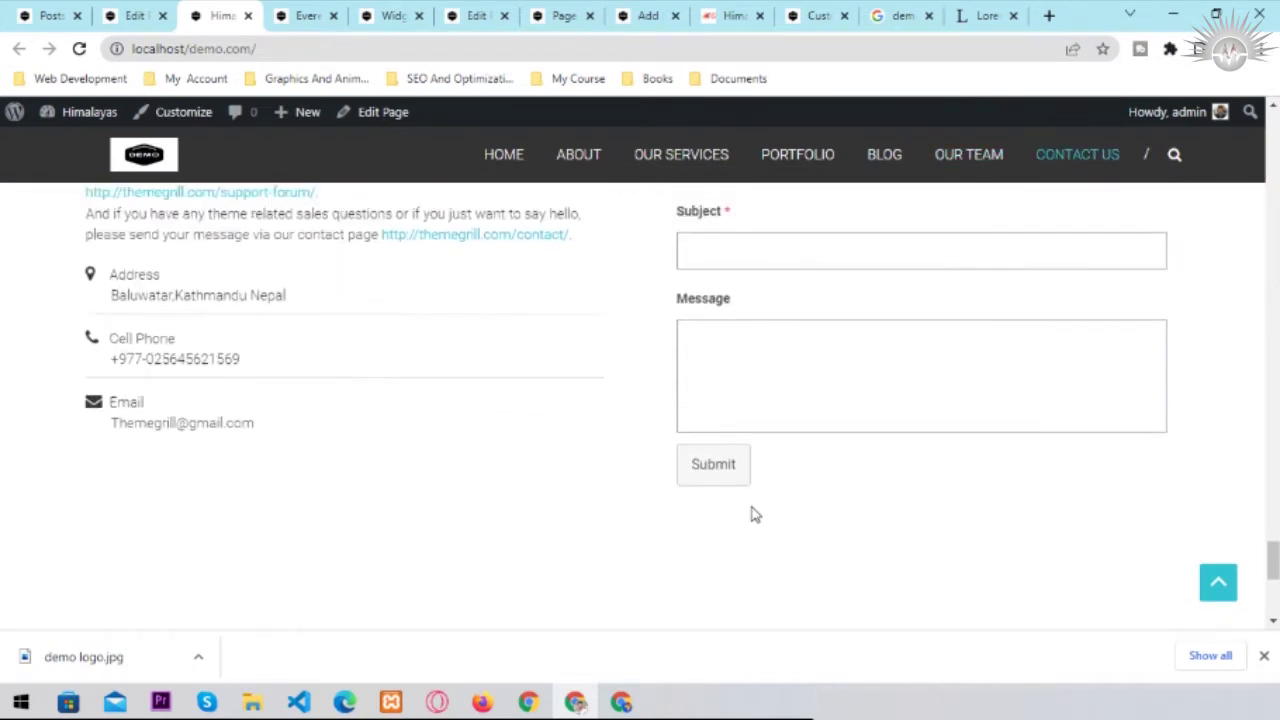
scroll(750, 507, "up", 3)
left_click(79, 50)
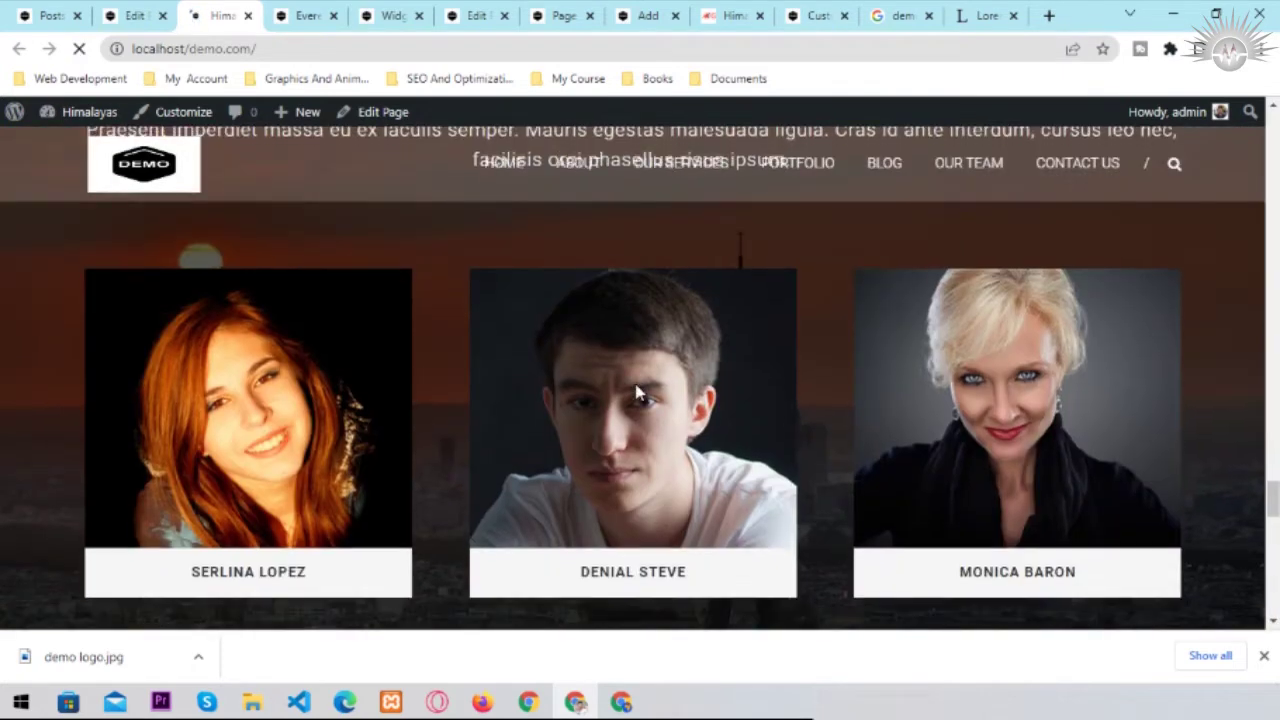
scroll(636, 386, "down", 3)
scroll(636, 391, "down", 2)
scroll(751, 400, "up", 4)
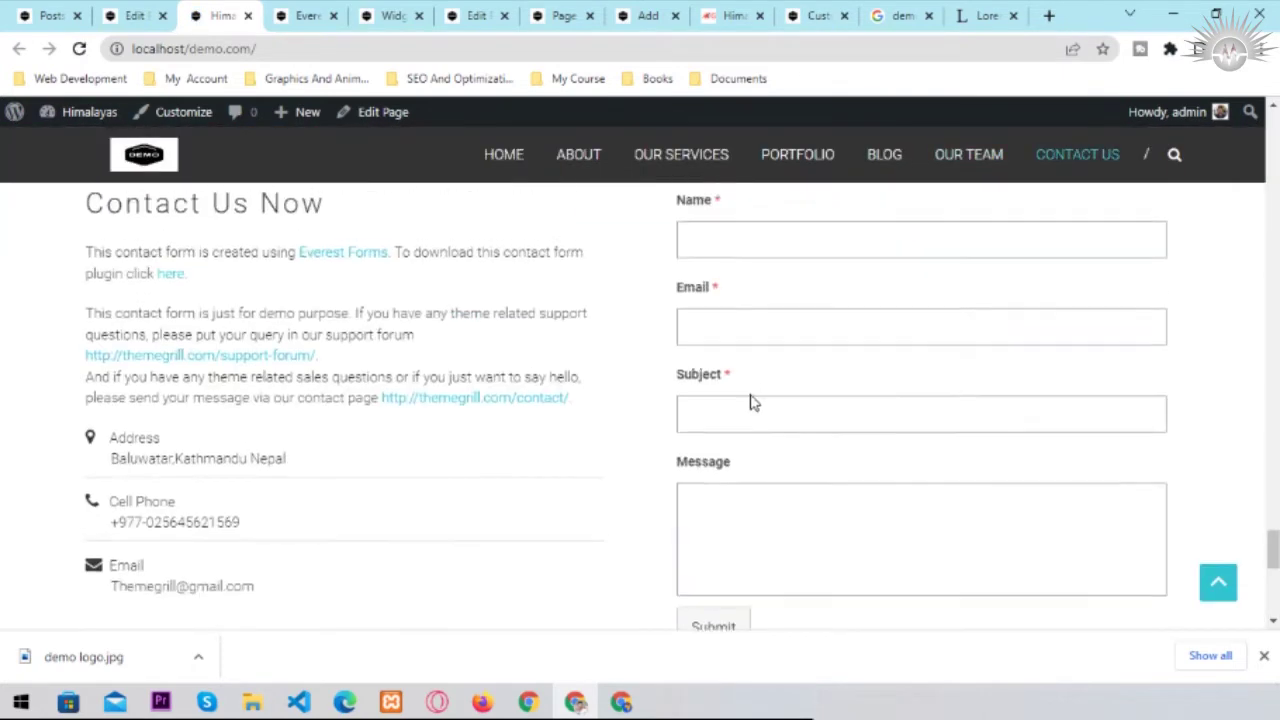
scroll(737, 383, "down", 1)
scroll(757, 483, "up", 3)
scroll(731, 523, "down", 3)
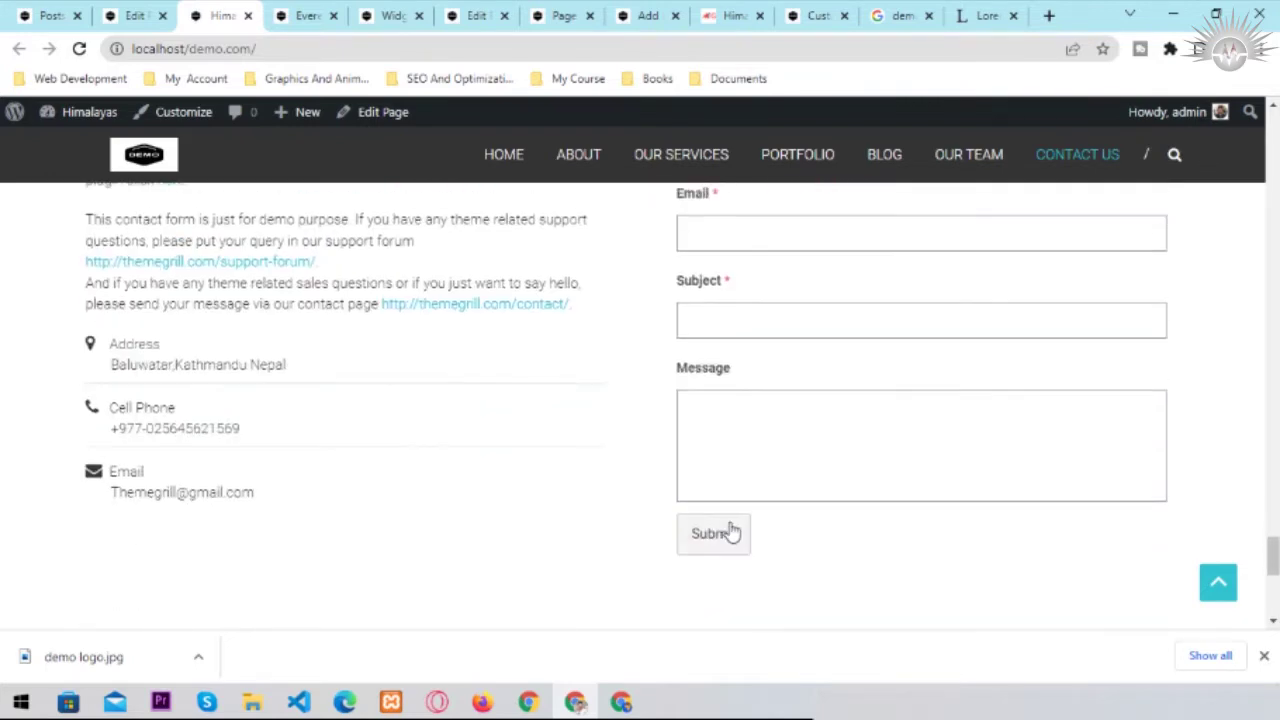
- Return to the local front page from the posts list and look over the Contact Us Now section again
key("ctrl+1")
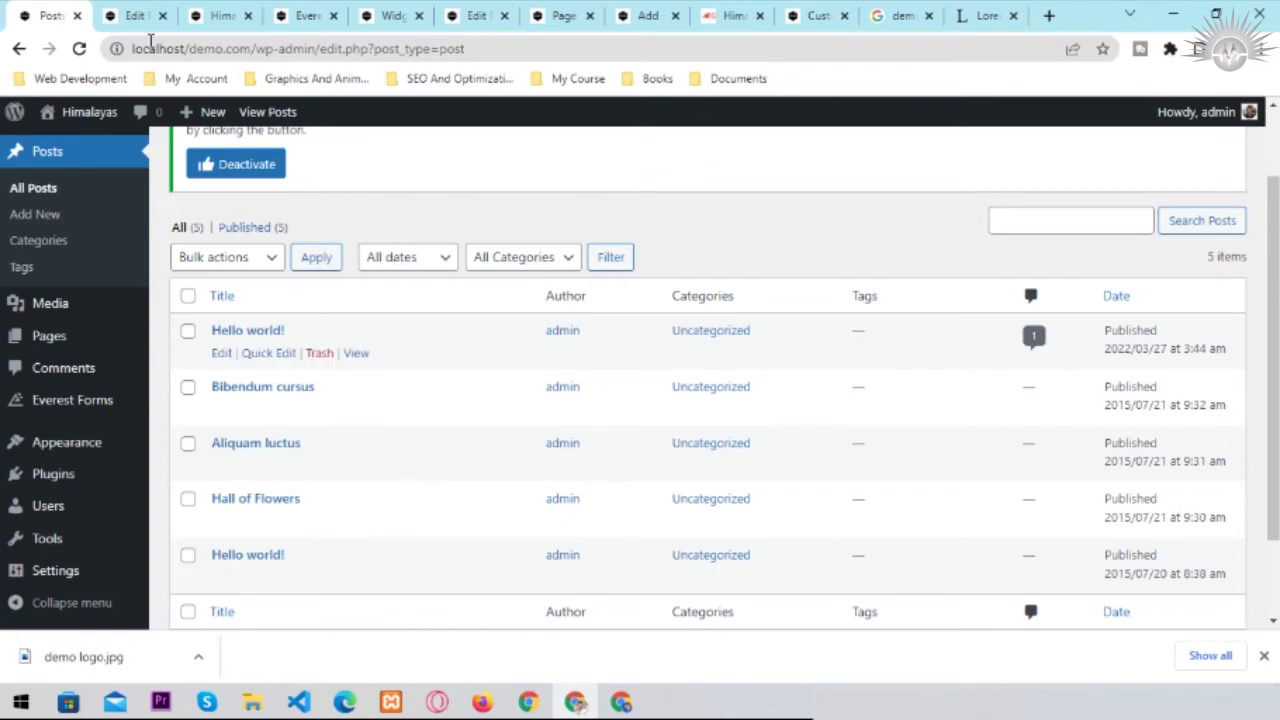
left_click(143, 8)
left_click(212, 10)
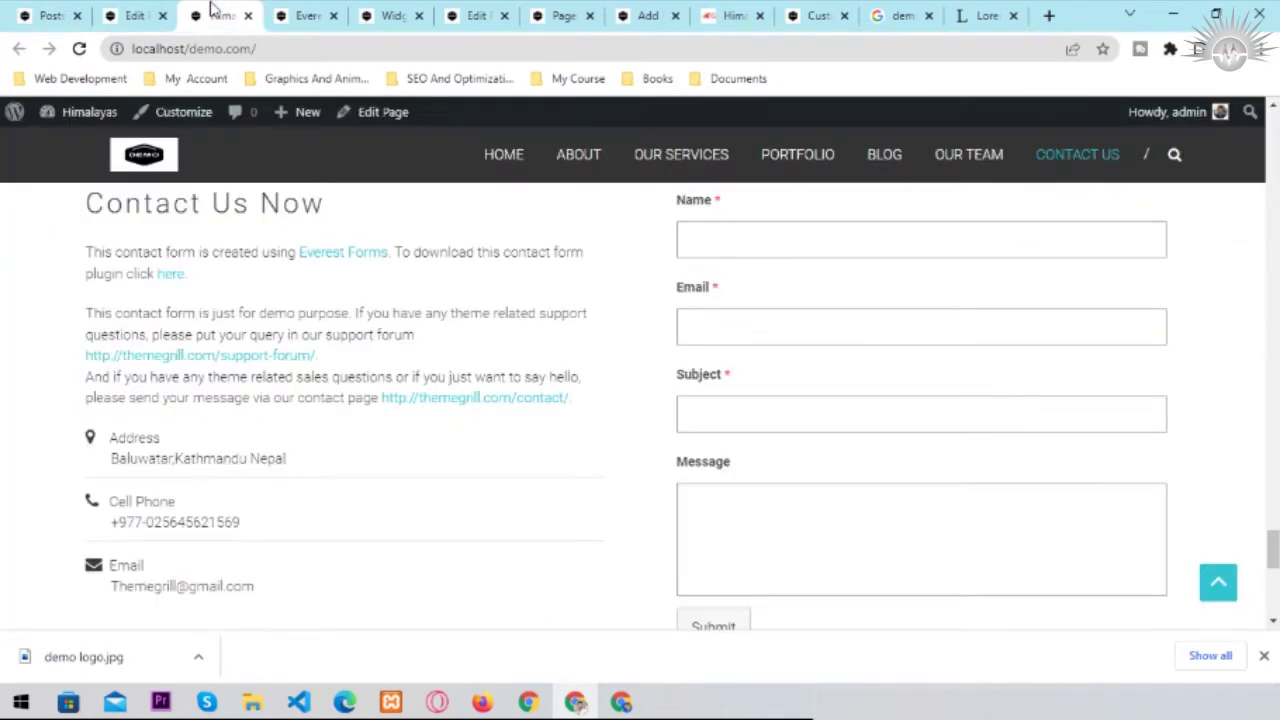
scroll(600, 518, "down", 1)
scroll(380, 491, "up", 1)
scroll(215, 480, "up", 2)
scroll(224, 509, "down", 3)
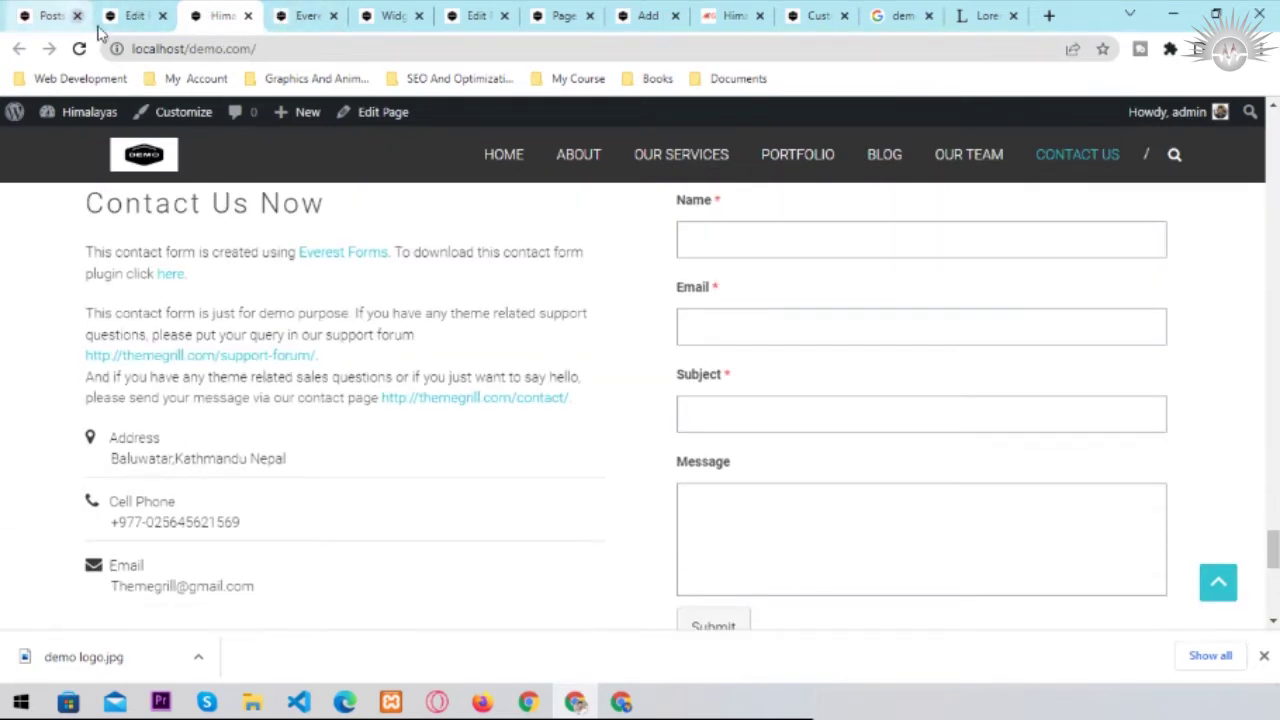
- Reopen the Contact Us widget's settings from its preview in the Front Page Sidebar
left_click(393, 16)
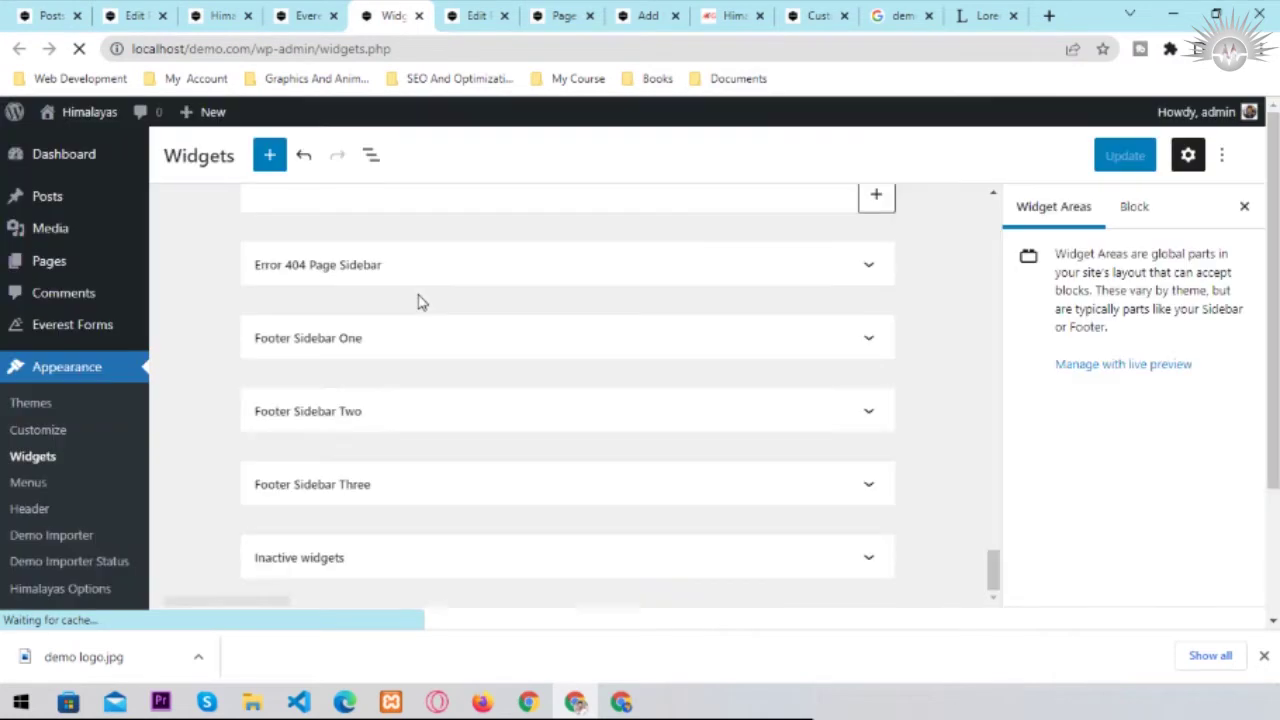
scroll(424, 400, "up", 8)
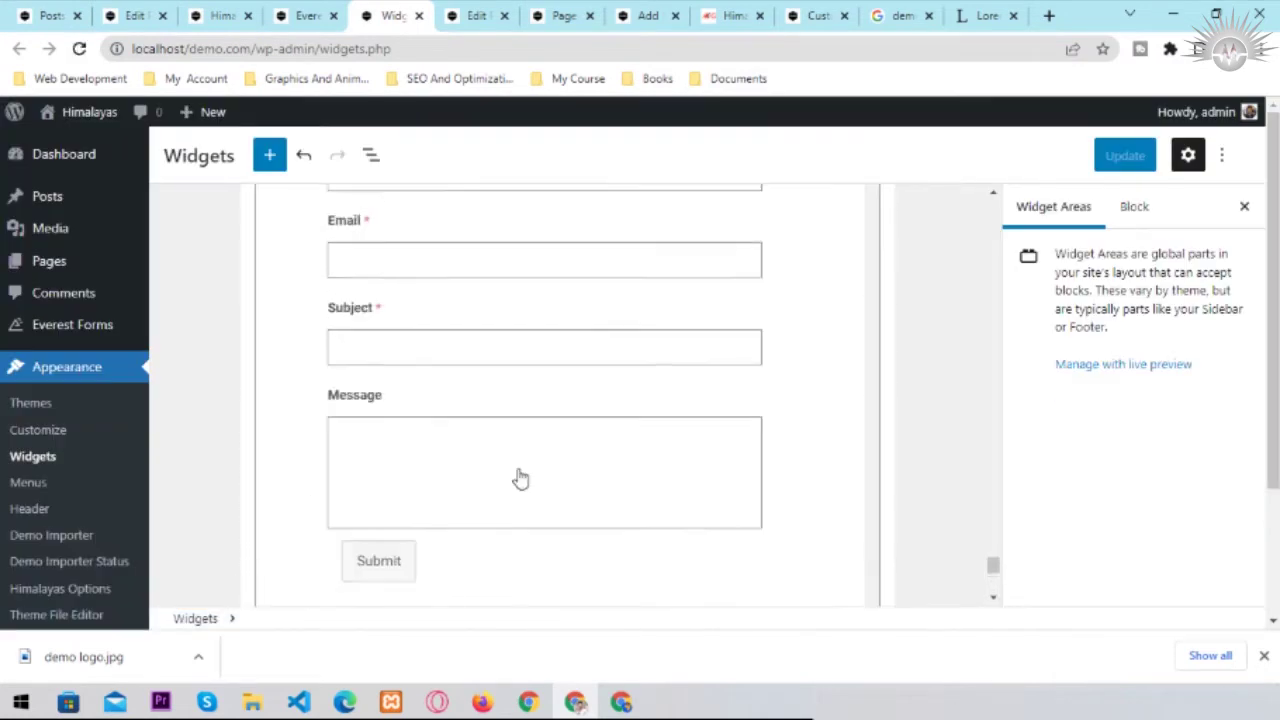
scroll(520, 479, "up", 2)
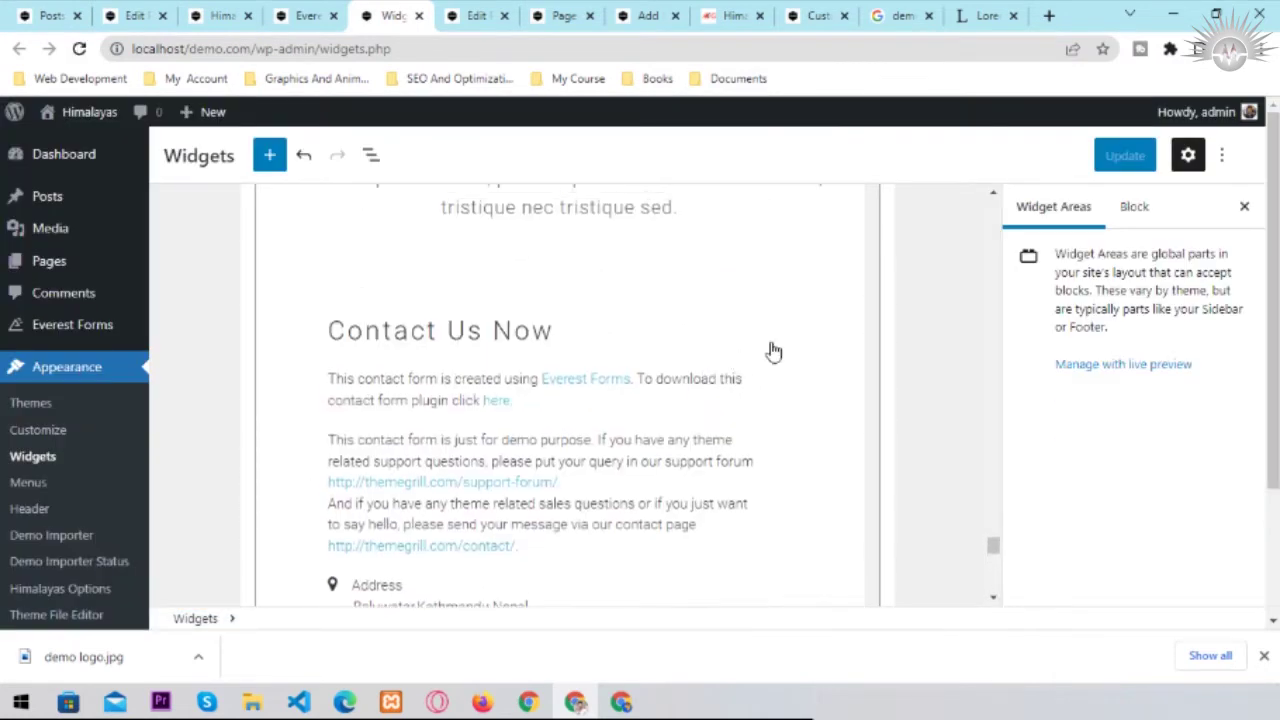
left_click(771, 349)
scroll(617, 450, "up", 3)
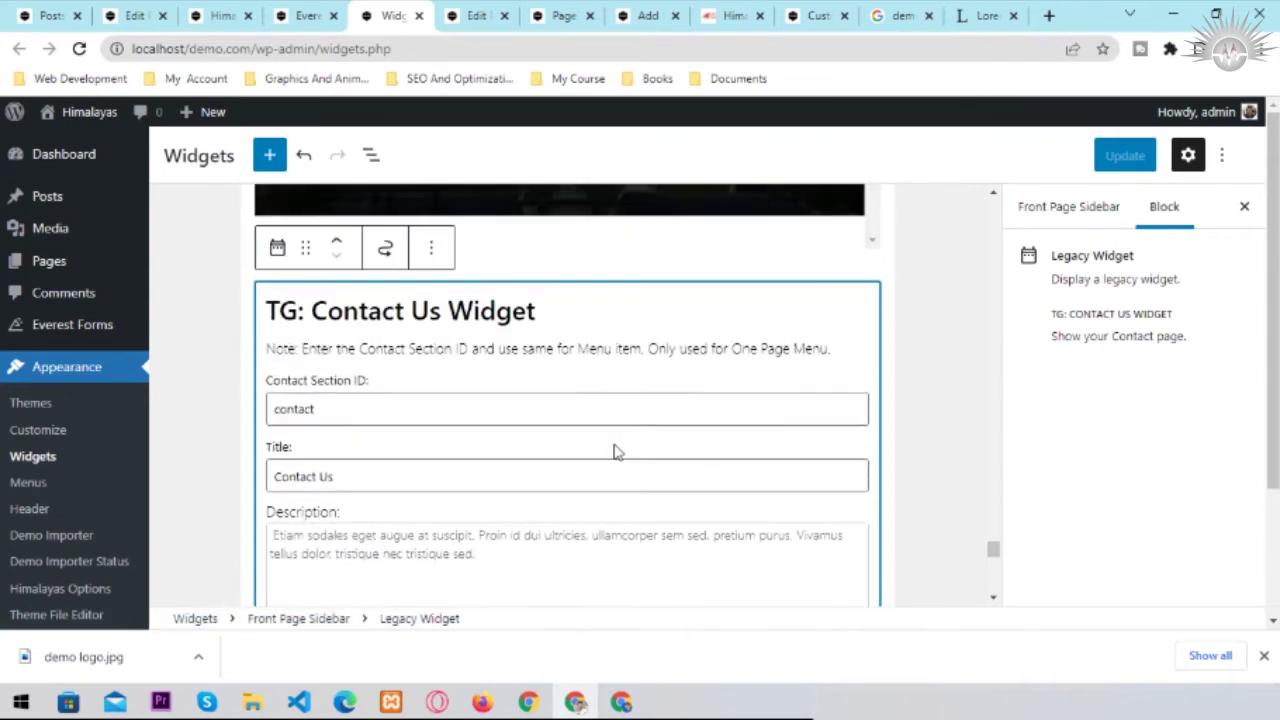
- Review the Contact Us widget's title, description and shortcode, and the pages selectable as its contact page
scroll(617, 450, "up", 3)
scroll(614, 445, "down", 5)
scroll(617, 452, "down", 5)
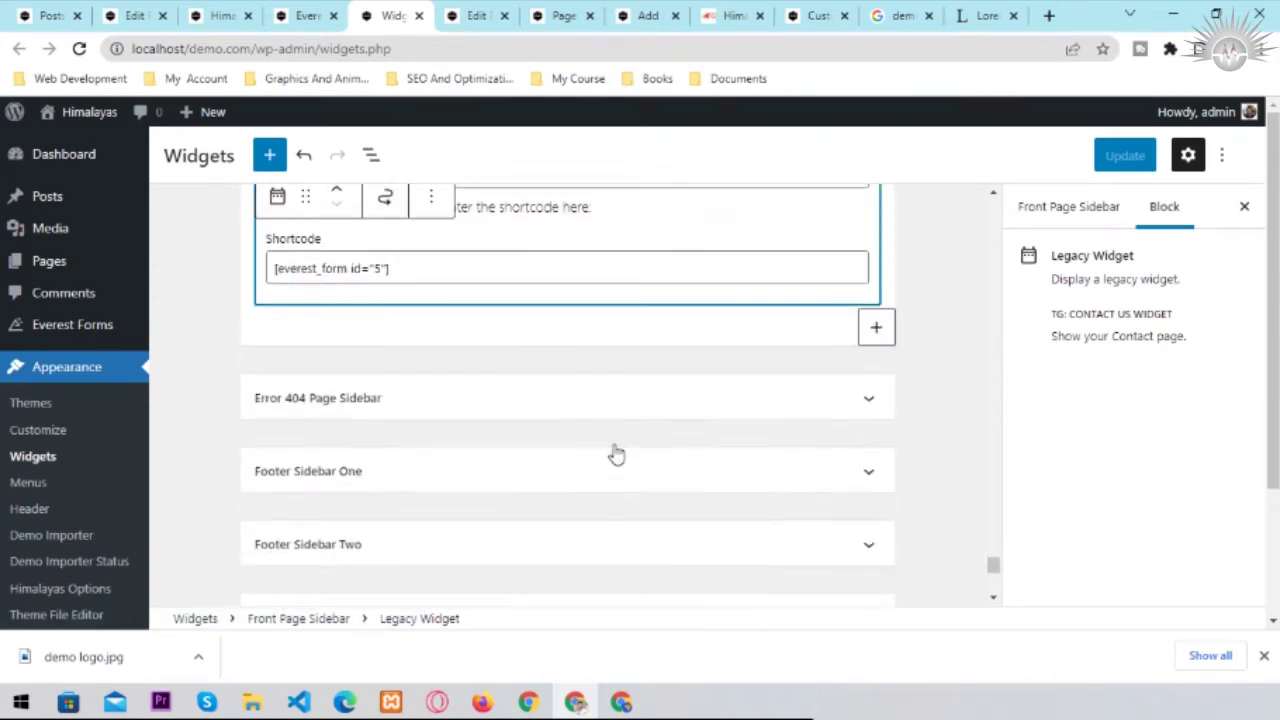
scroll(617, 452, "up", 4)
scroll(615, 452, "up", 2)
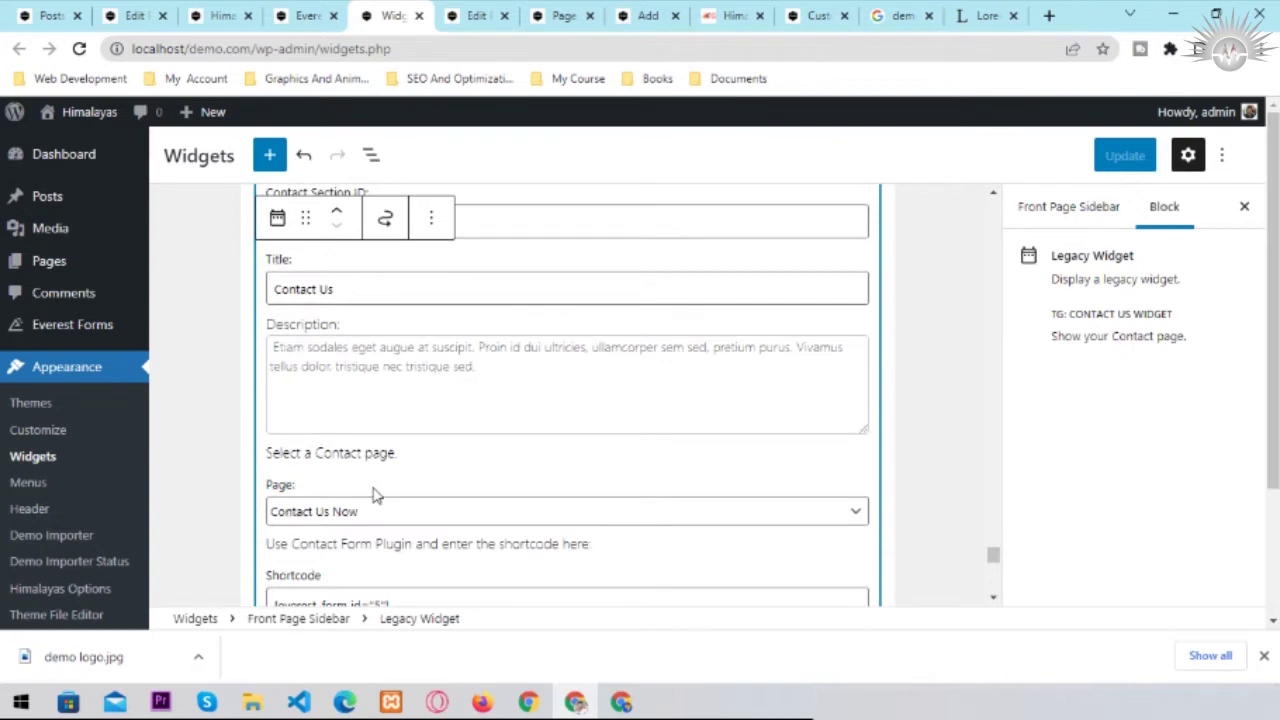
scroll(374, 494, "down", 2)
scroll(374, 491, "up", 1)
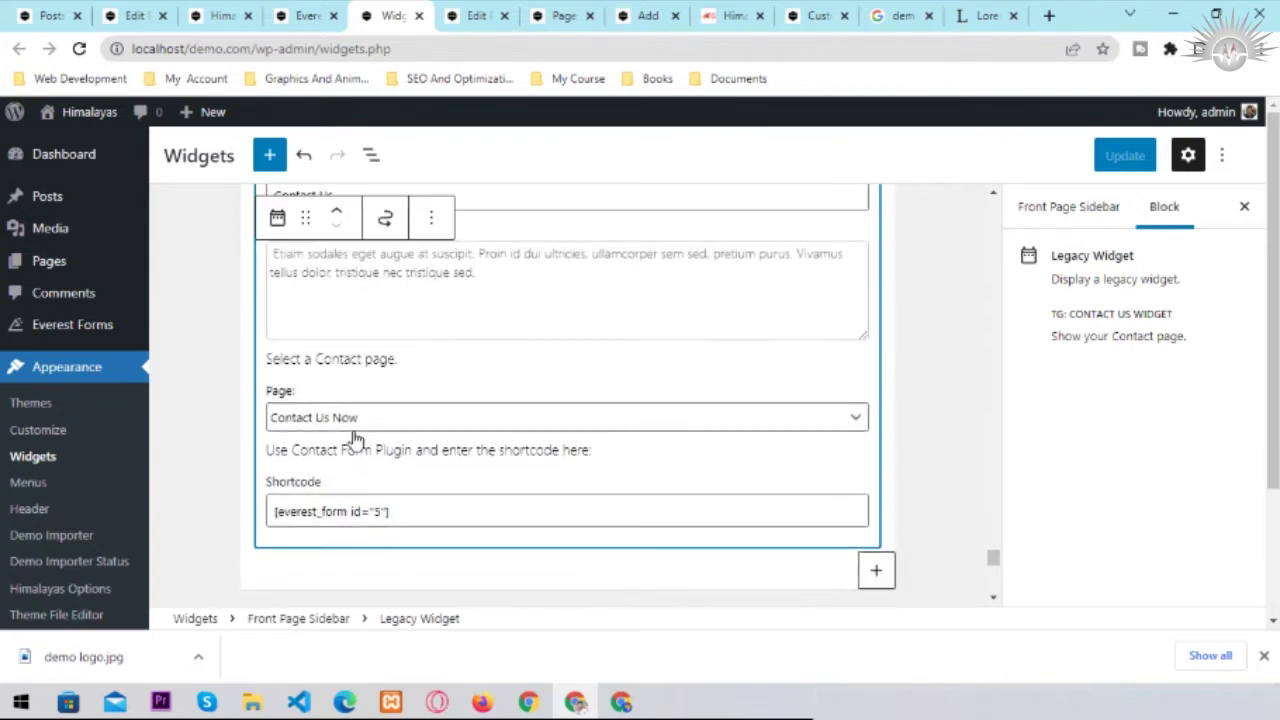
left_click(856, 424)
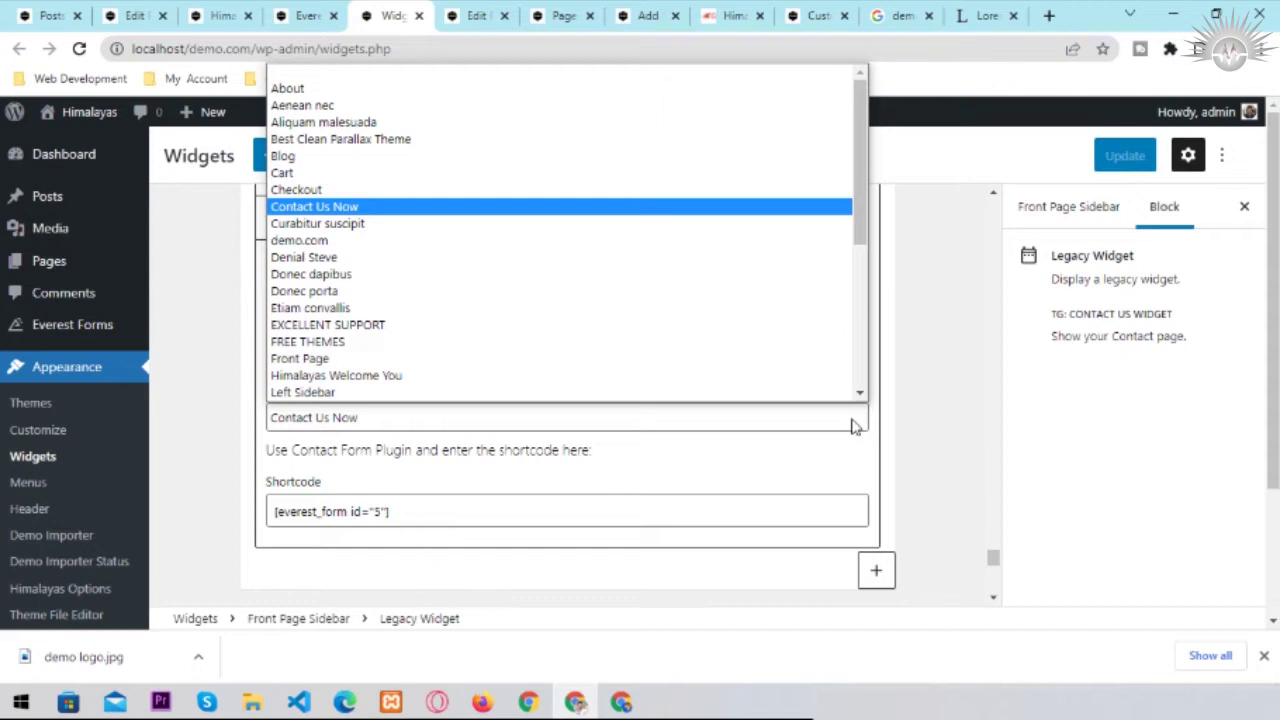
left_click(856, 424)
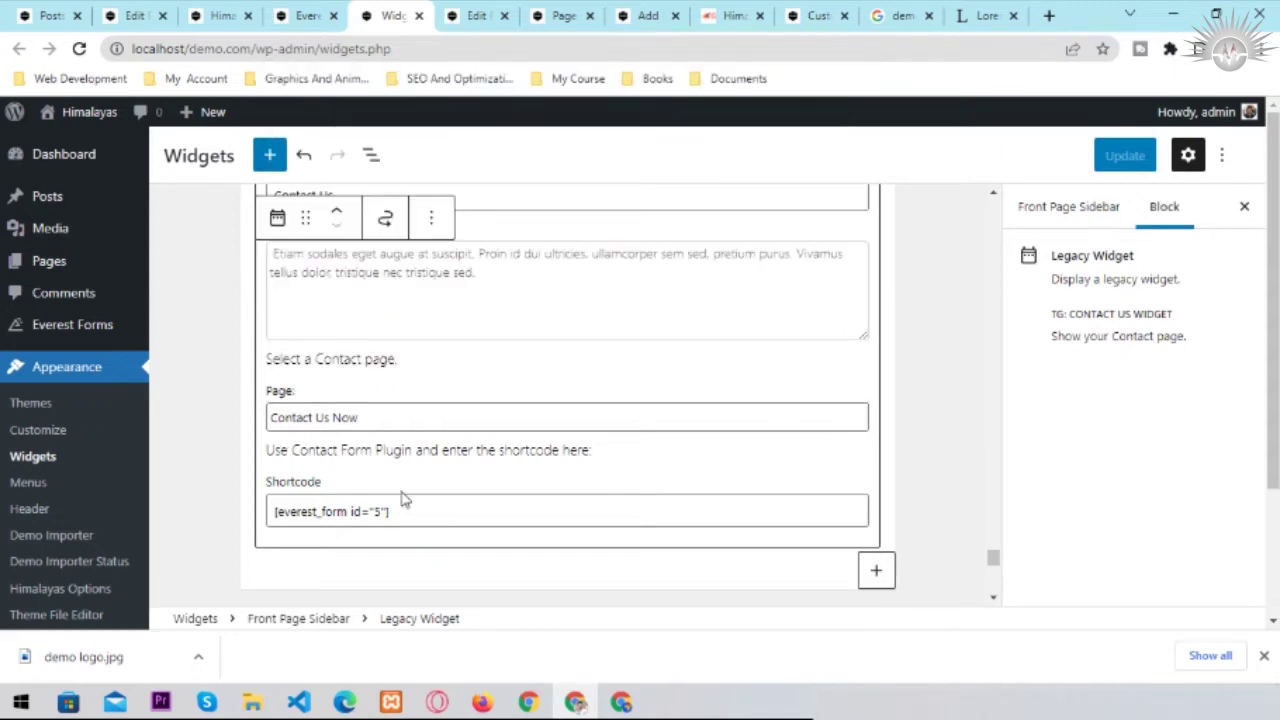
- Return from the widget settings to the local front page and examine the Contact Us Now text, contact details and form
scroll(473, 498, "up", 1)
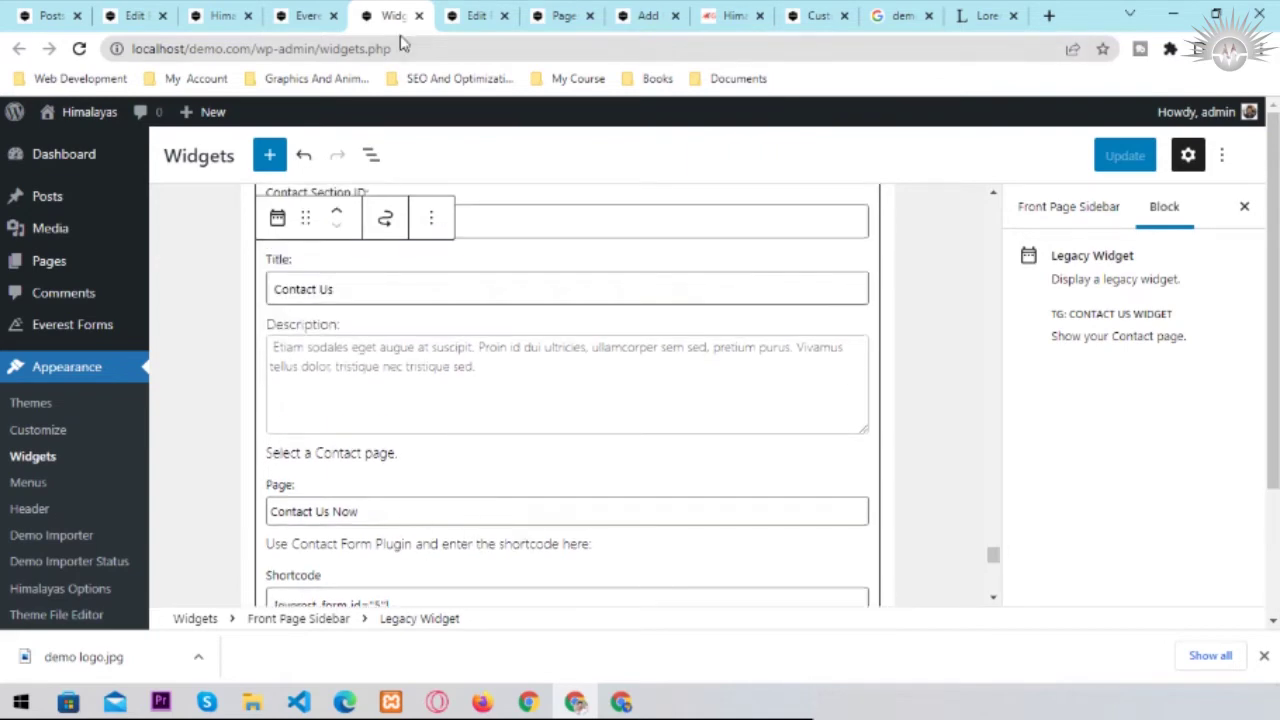
left_click(225, 15)
scroll(445, 440, "up", 3)
scroll(300, 465, "down", 1)
scroll(228, 470, "down", 1)
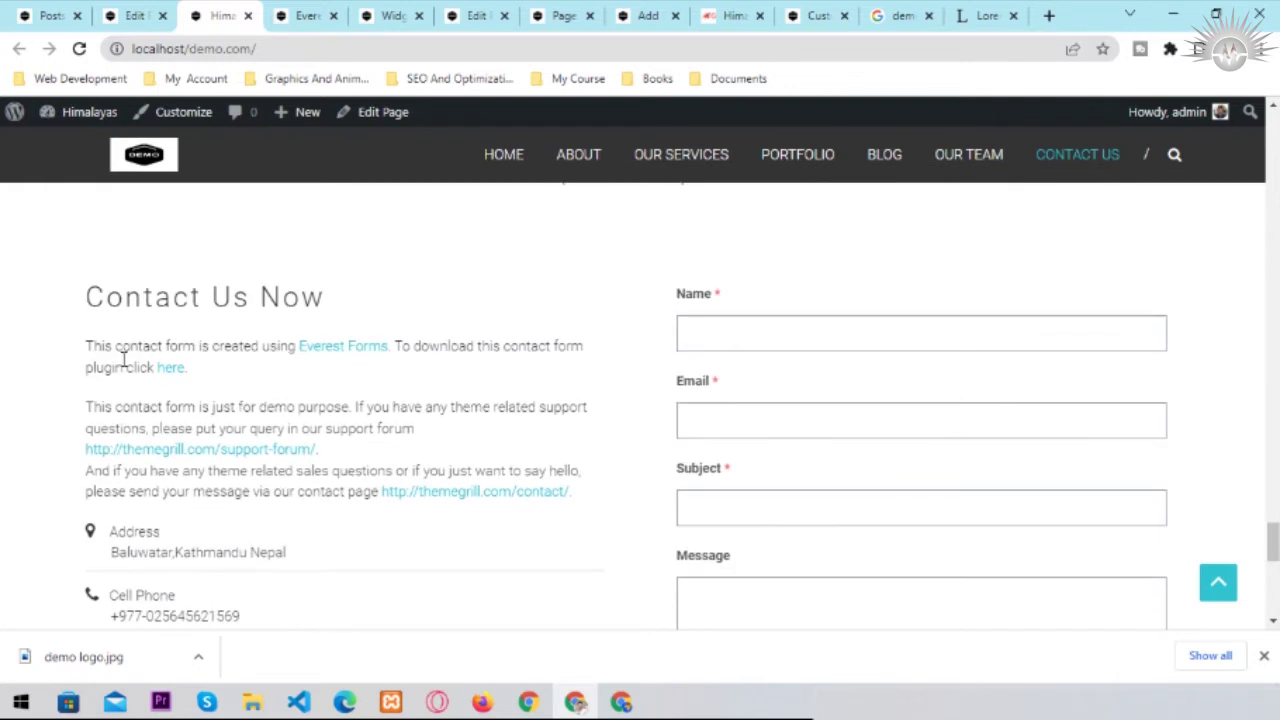
scroll(128, 500, "down", 1)
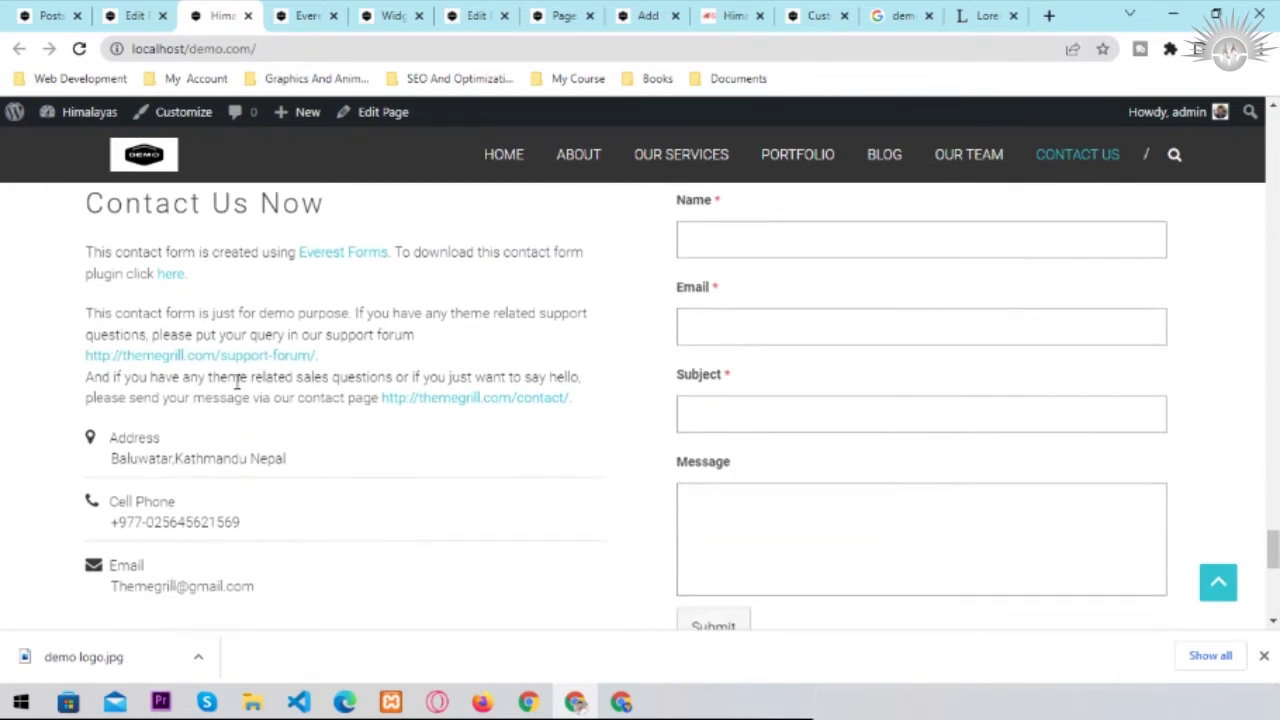
- Open the Contact Us Now page for editing from the site's list of all pages
left_click(135, 15)
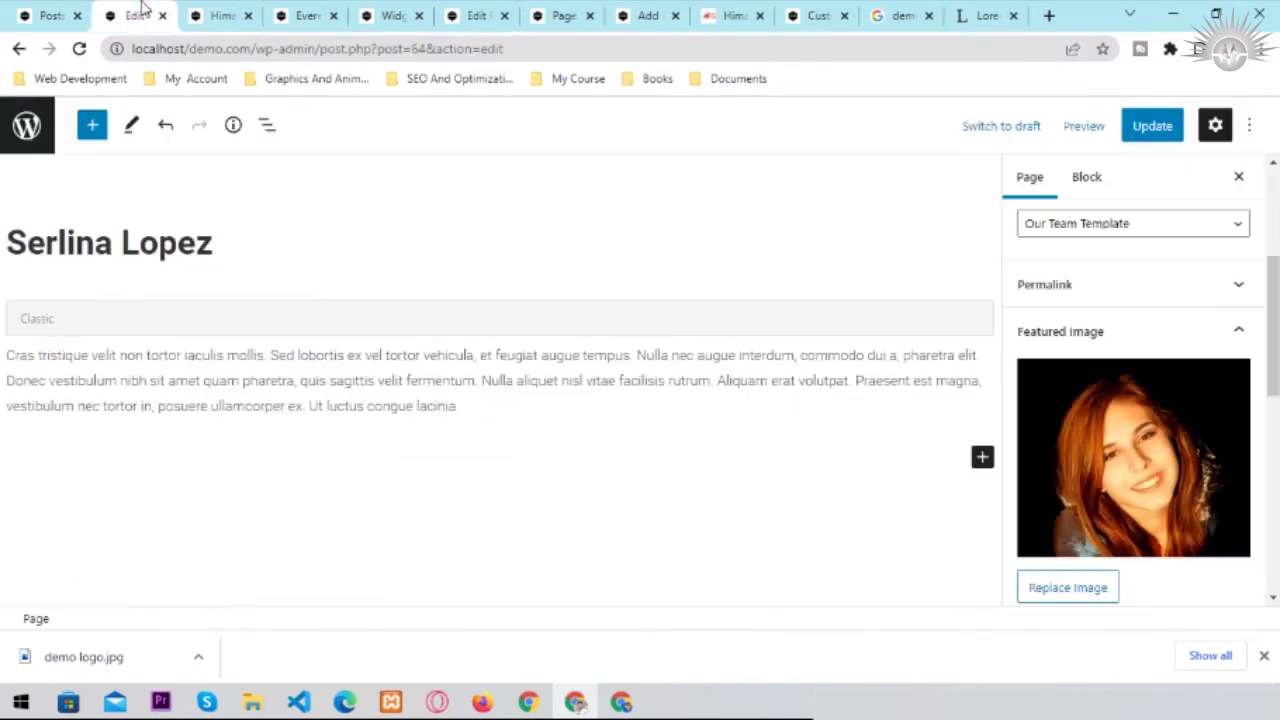
left_click(43, 14)
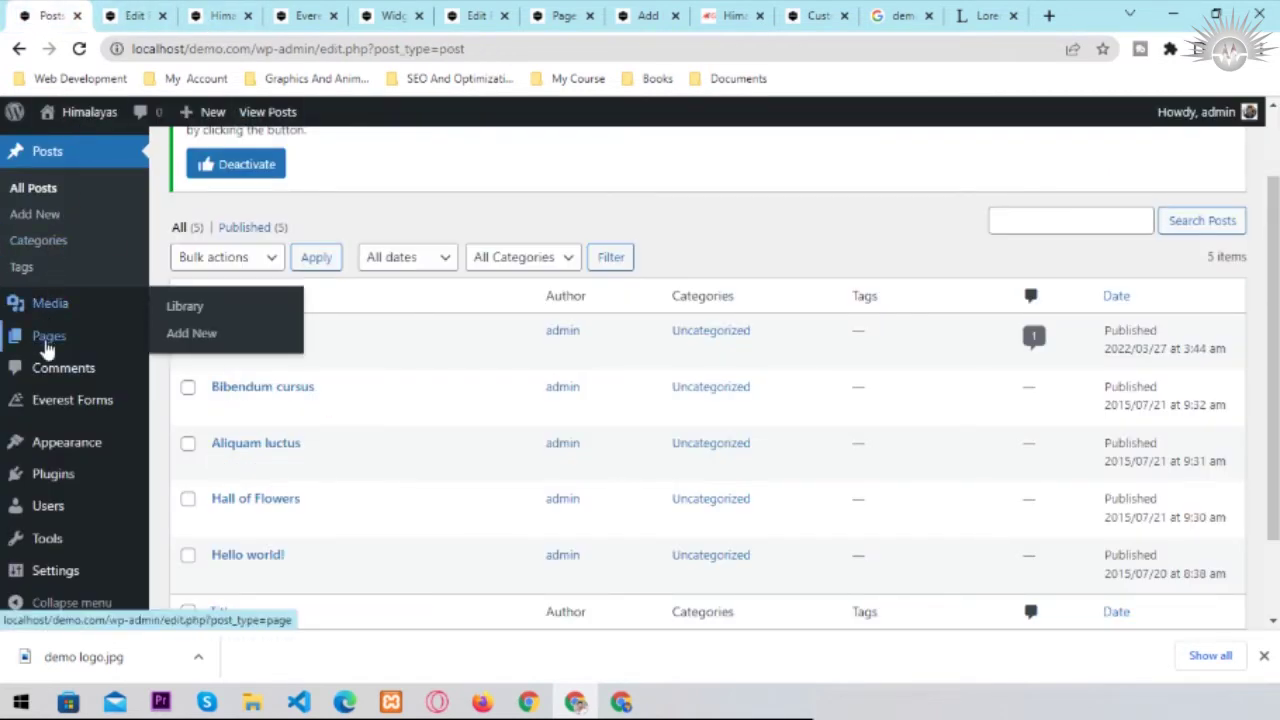
left_click(192, 342)
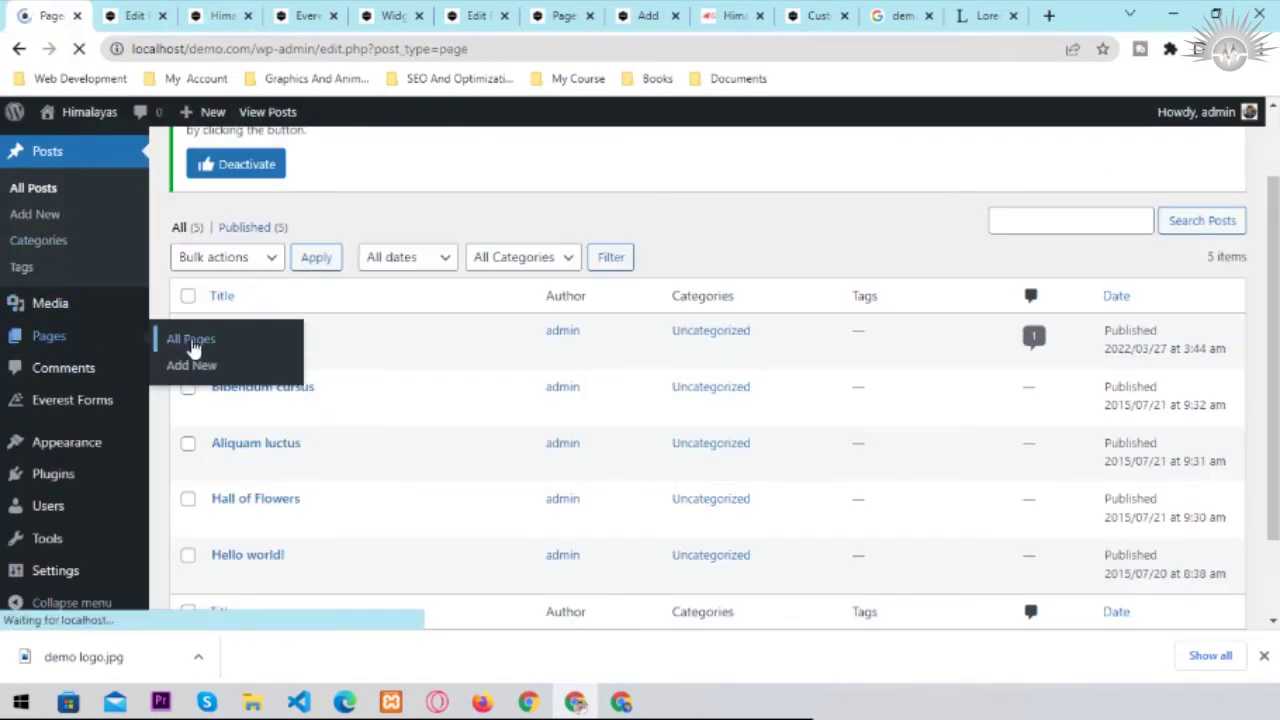
scroll(354, 460, "down", 5)
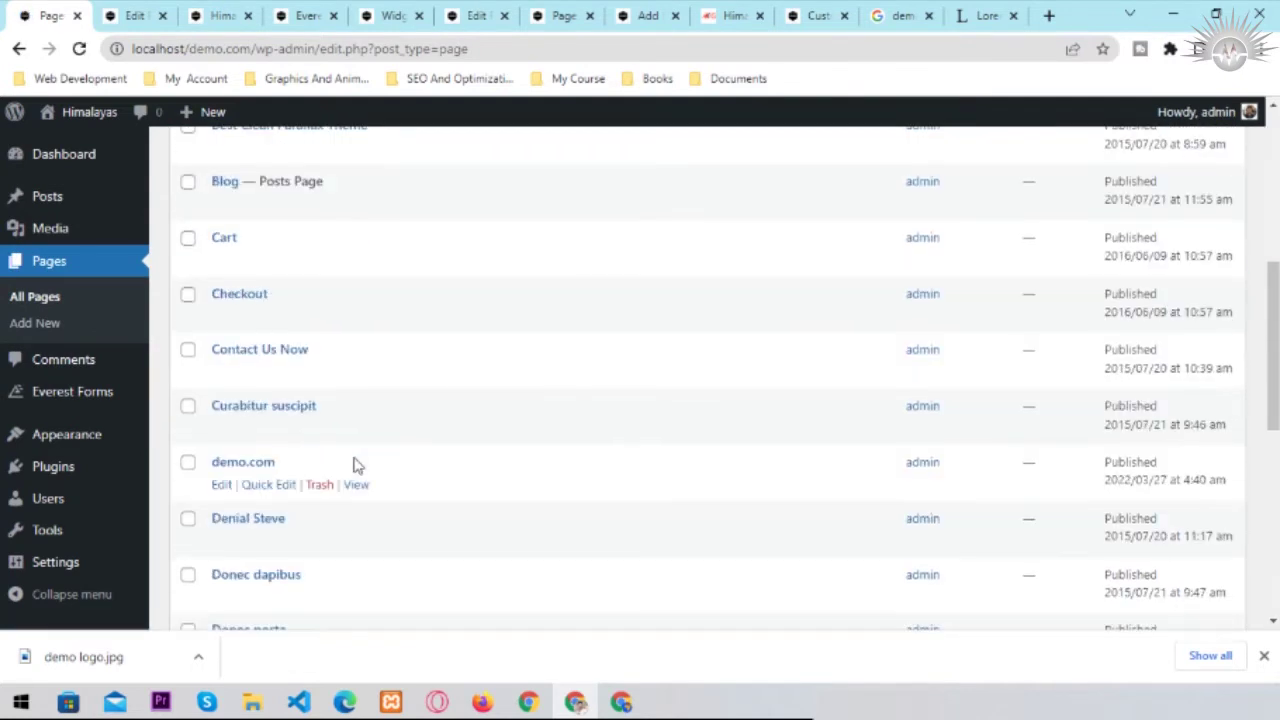
mouse_move(277, 386)
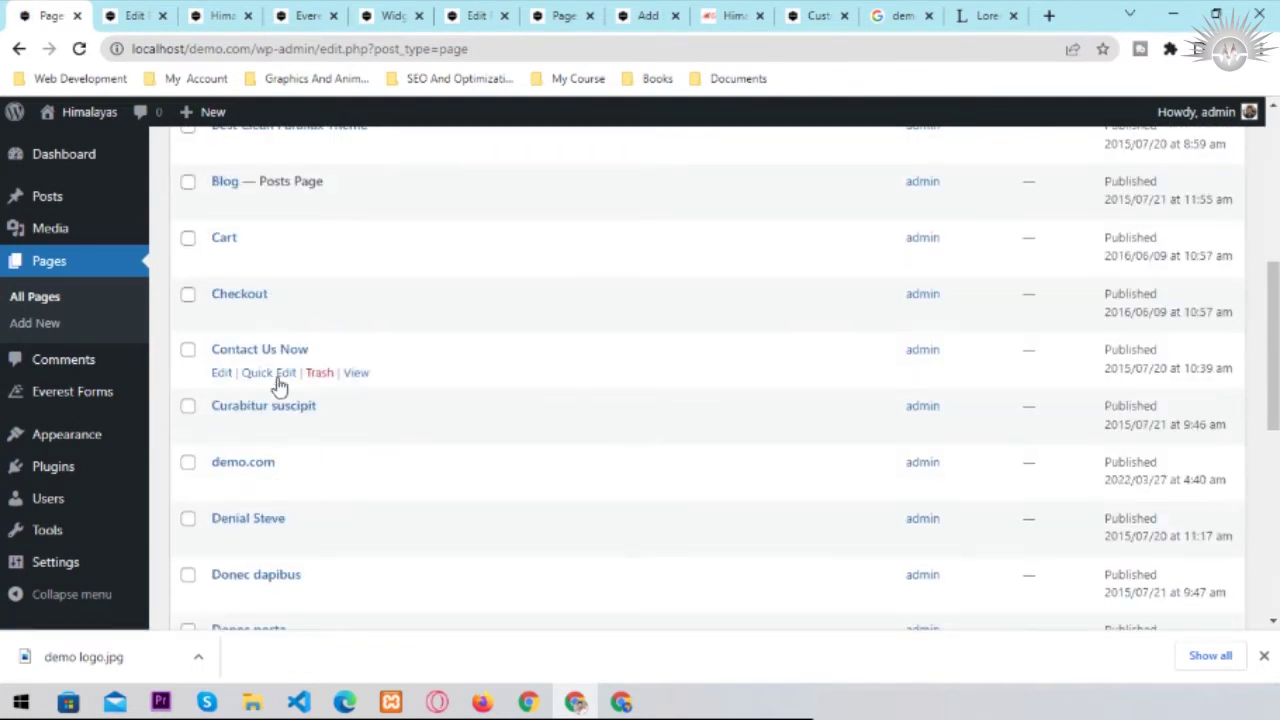
left_click(222, 373)
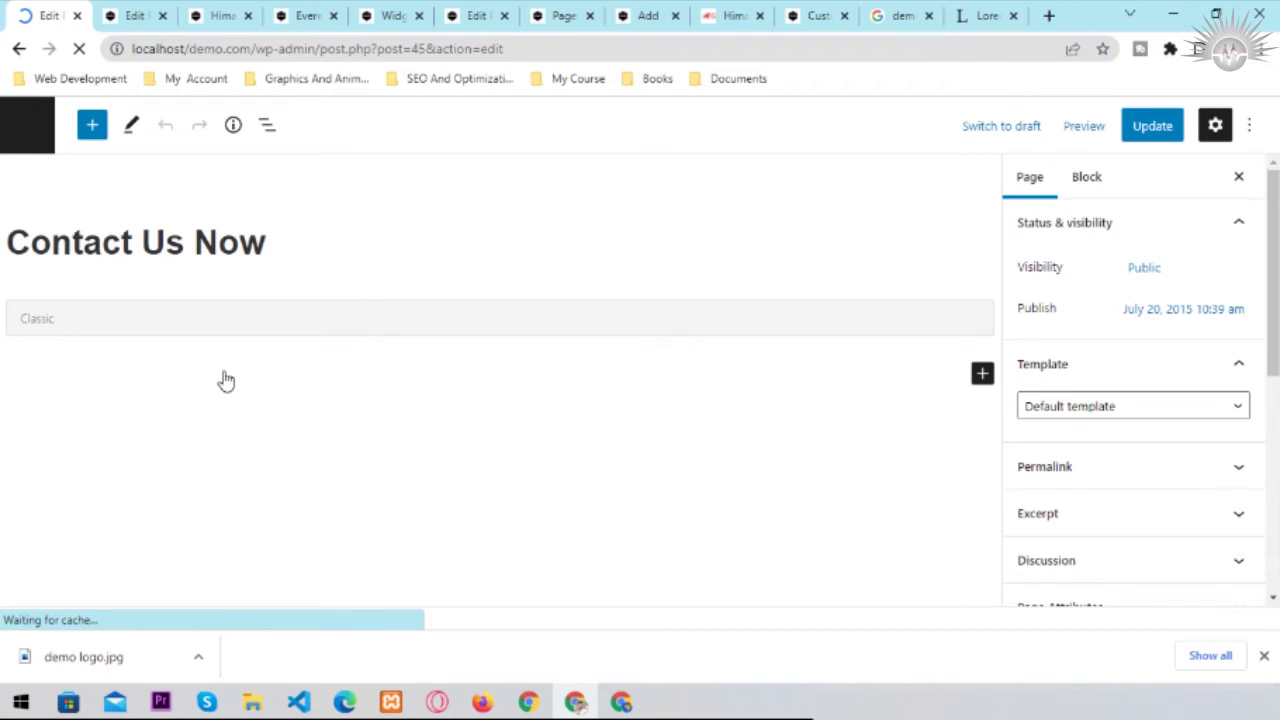
- Review the Contact Us Now page's introduction, address, cell phone and email content, and update the page
scroll(137, 394, "down", 2)
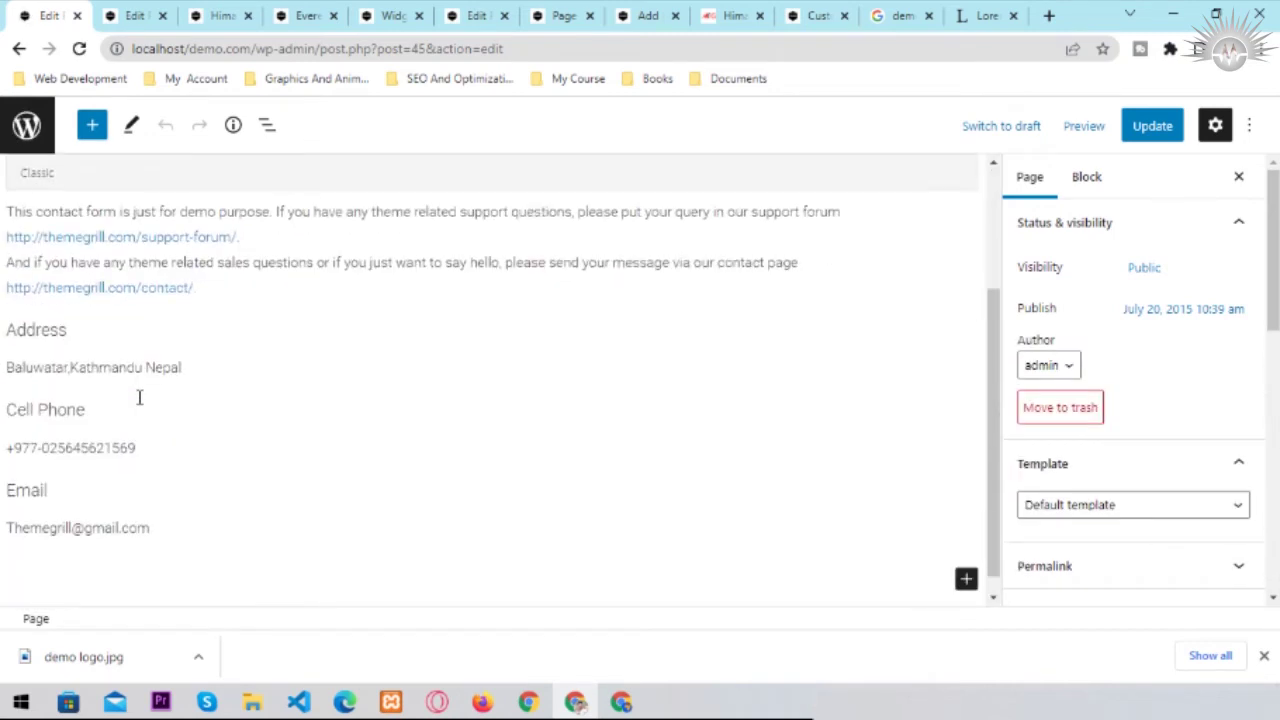
scroll(123, 477, "up", 1)
scroll(123, 477, "up", 2)
left_click(200, 485)
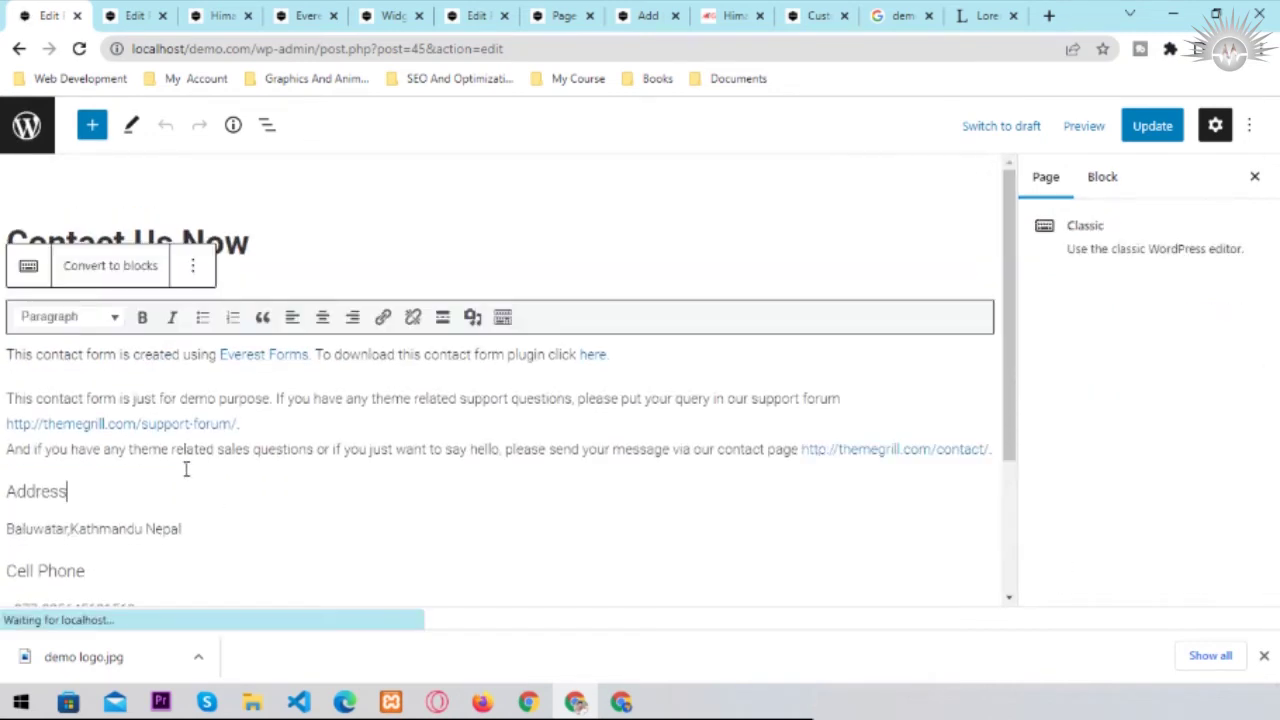
scroll(133, 498, "down", 1)
scroll(133, 498, "down", 2)
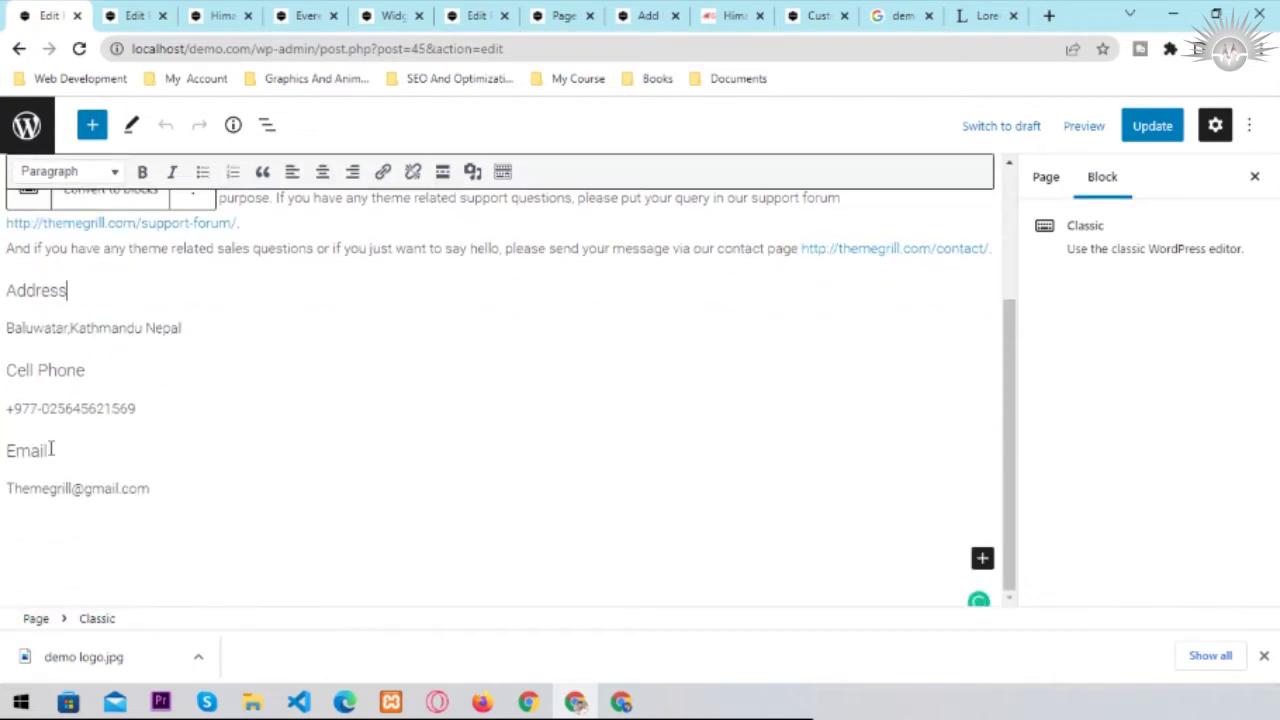
scroll(163, 488, "up", 3)
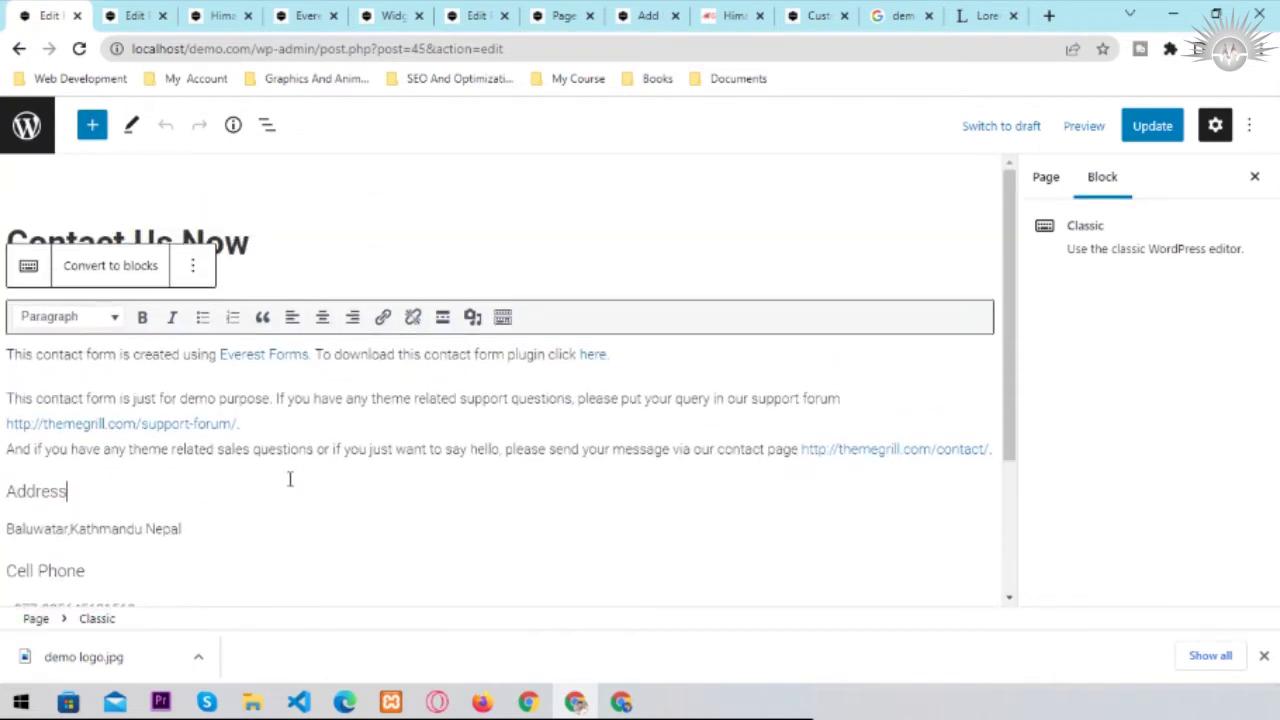
left_click(1151, 125)
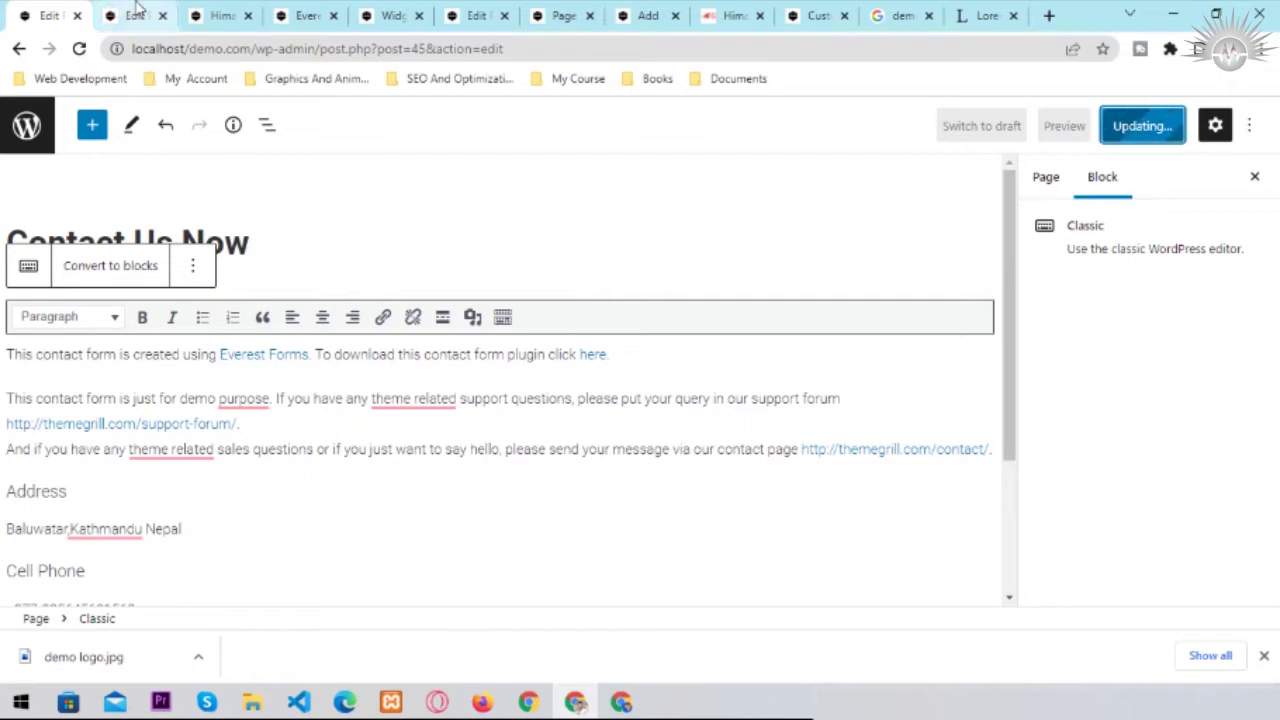
- Switch to the local front page and check the Contact Us Now section down to the footer
left_click(225, 15)
scroll(528, 442, "down", 4)
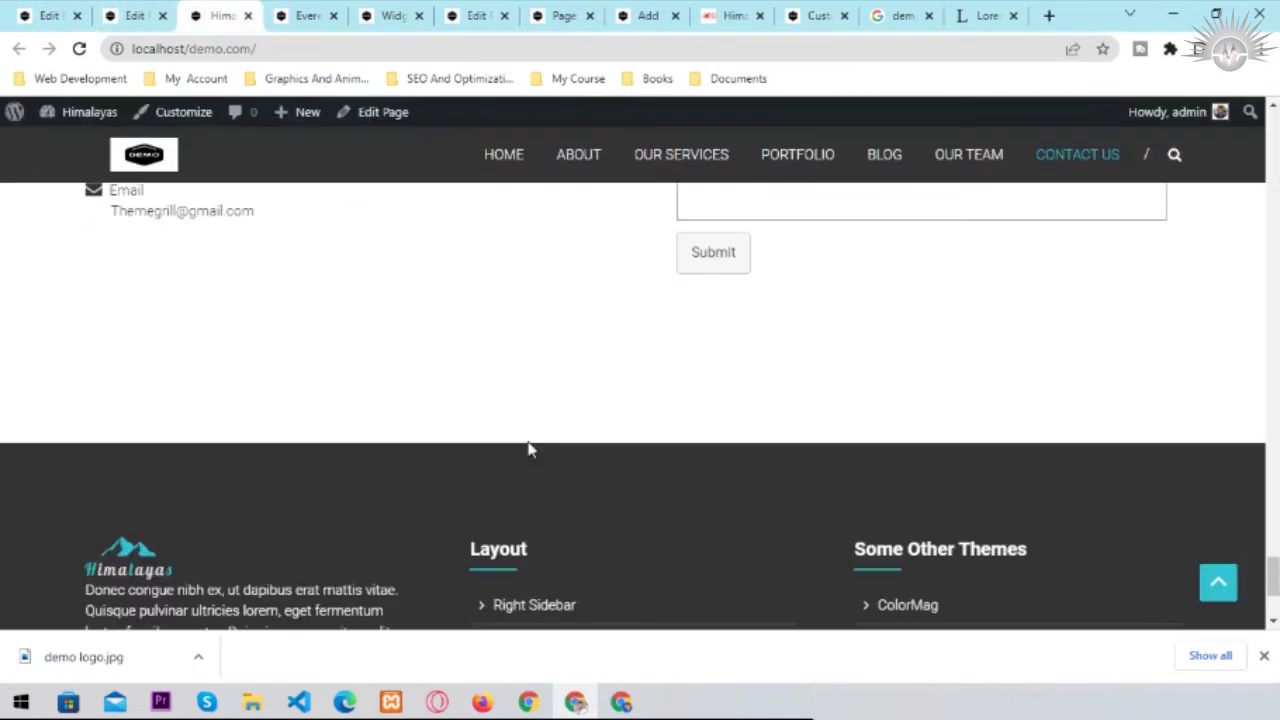
scroll(528, 442, "up", 2)
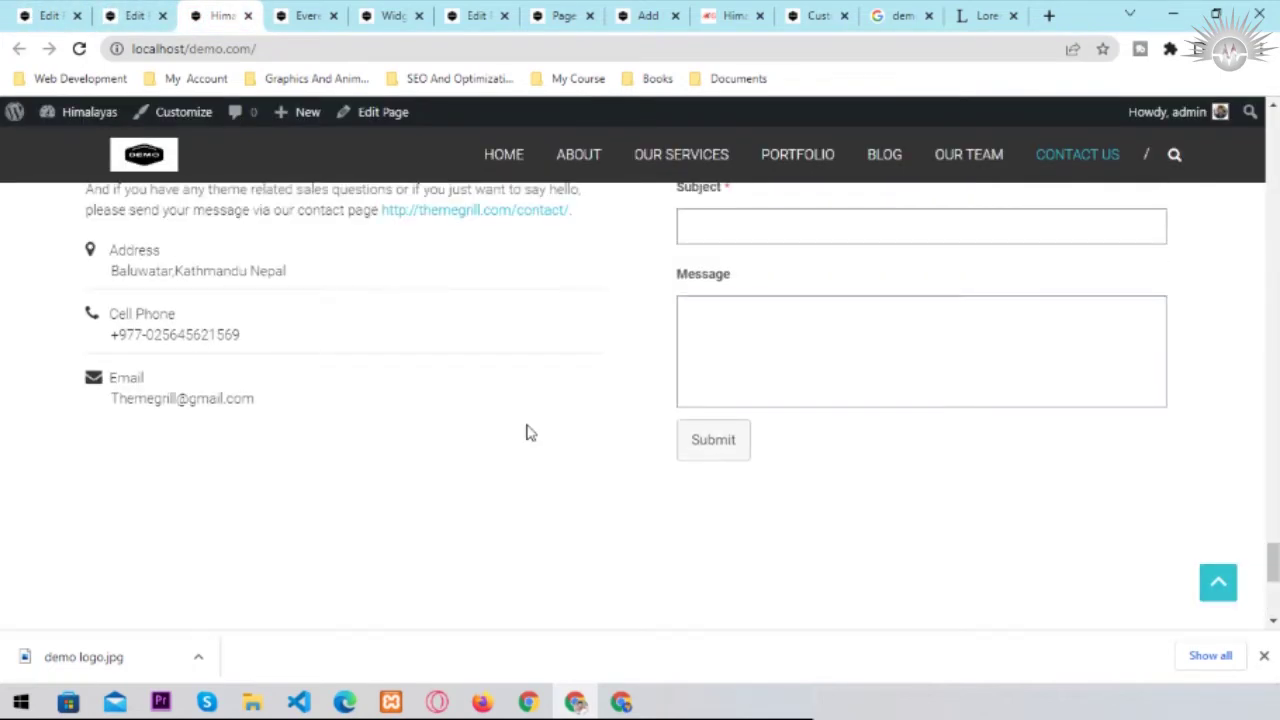
scroll(530, 432, "up", 3)
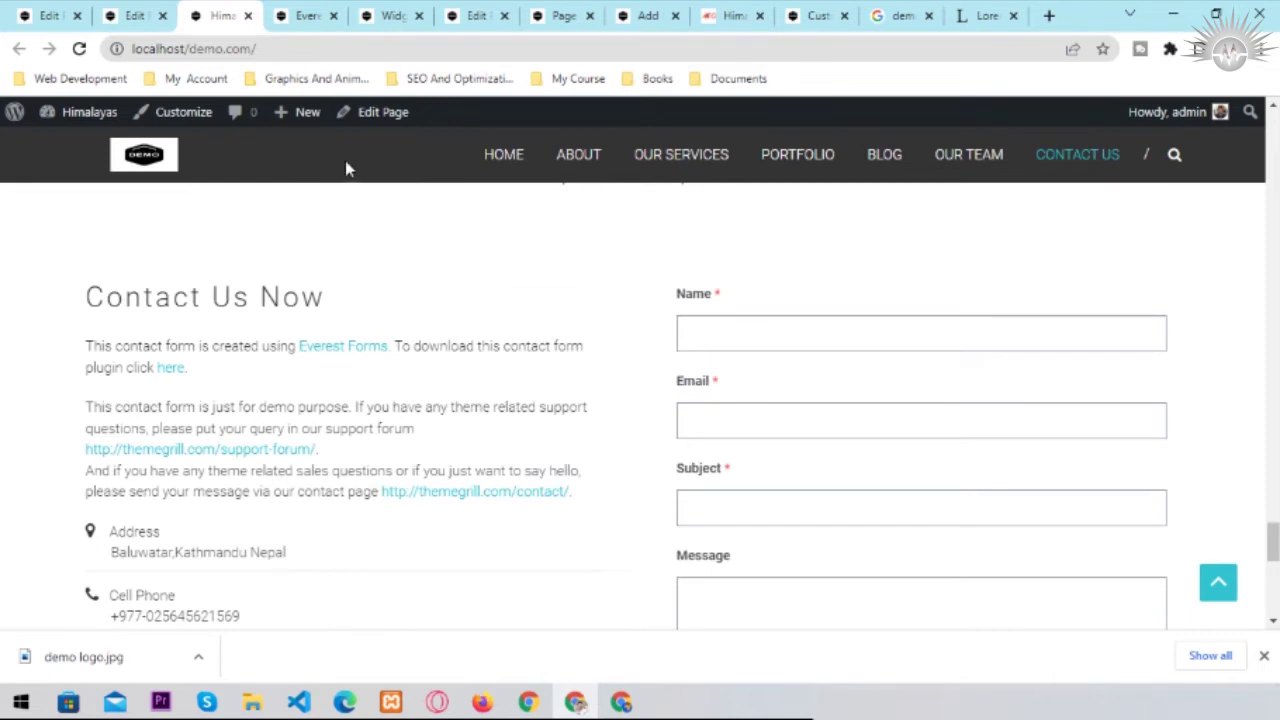
- Open the Contact Form with shortcode [everest_form id="5"] for editing from the Everest Forms list
left_click(62, 12)
left_click(134, 10)
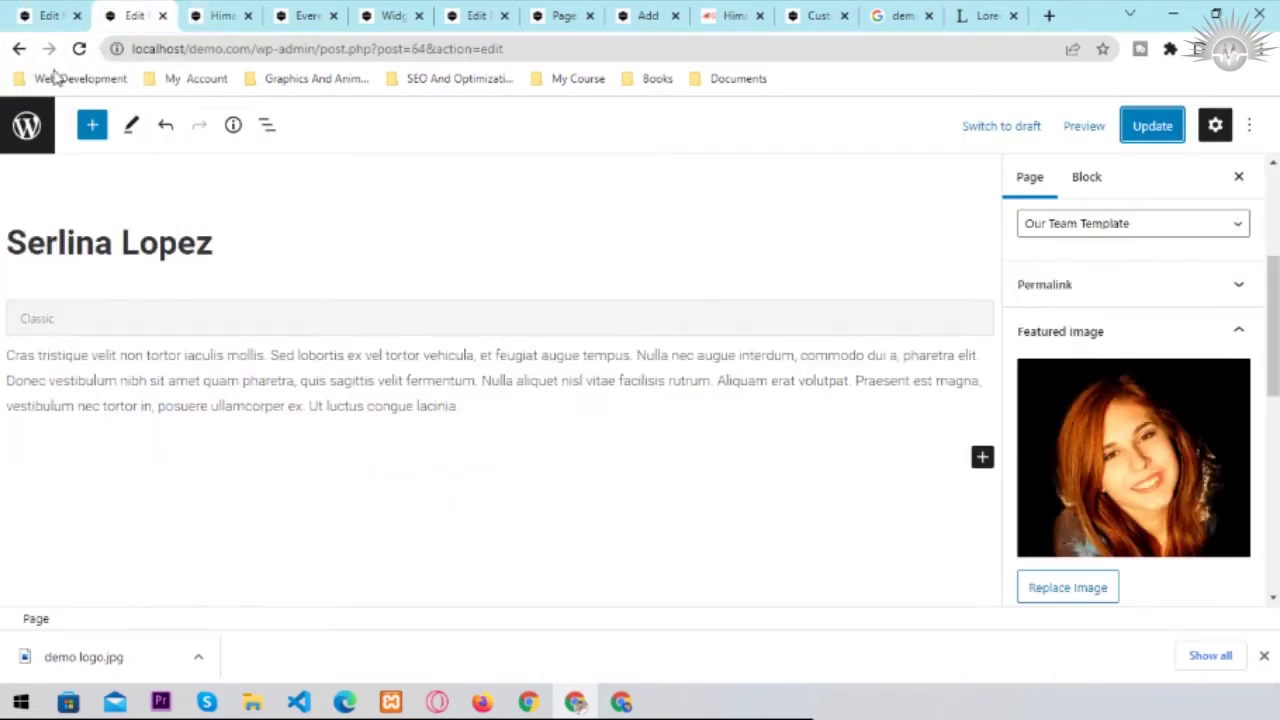
left_click(26, 128)
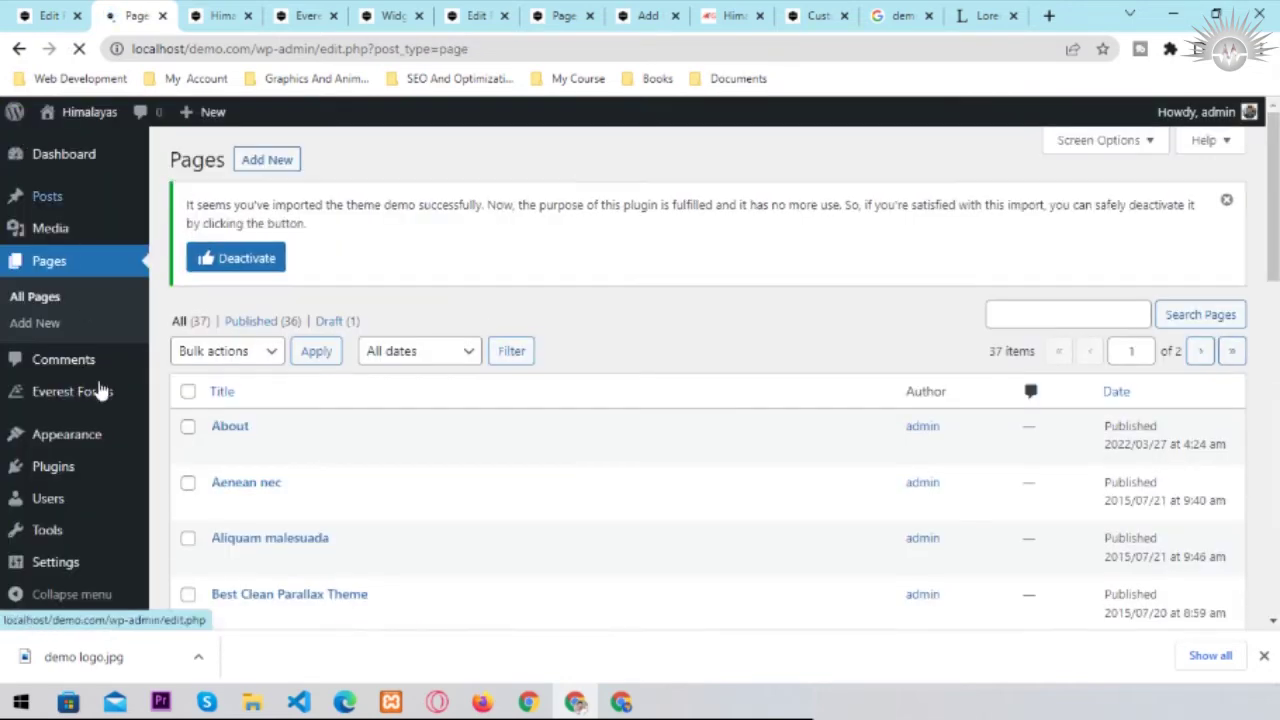
scroll(70, 370, "down", 1)
mouse_move(92, 398)
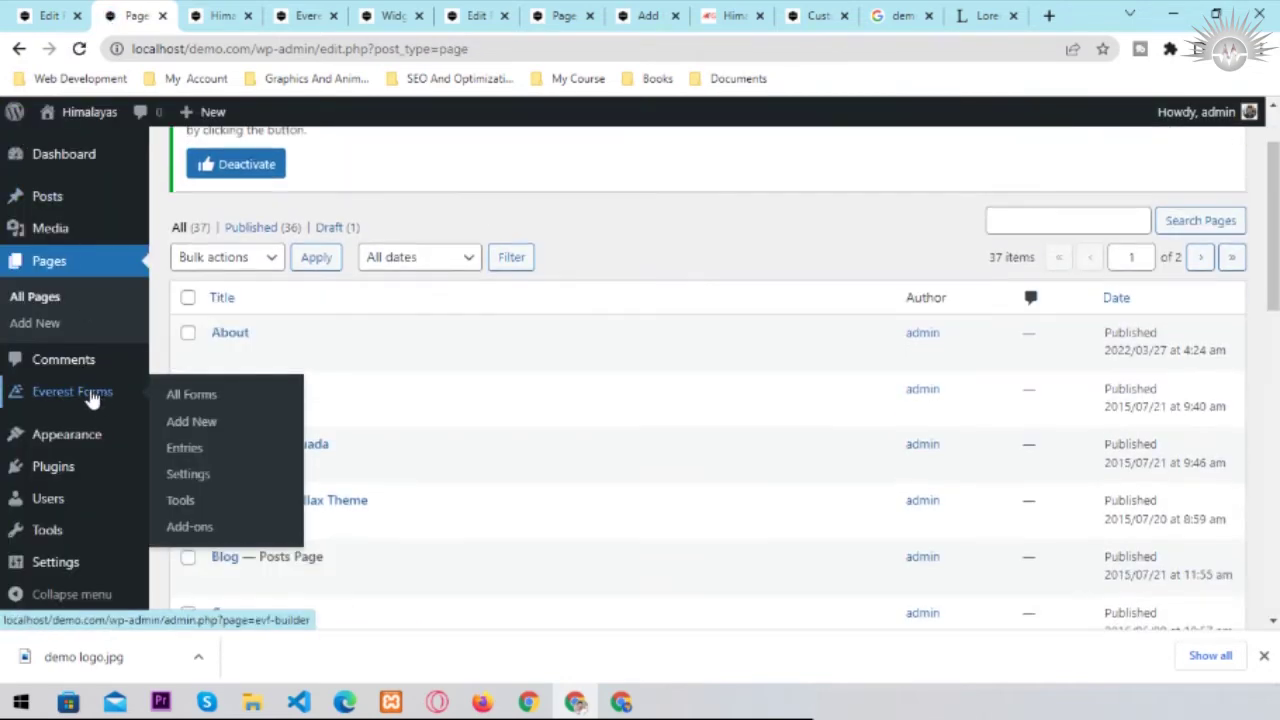
left_click(190, 399)
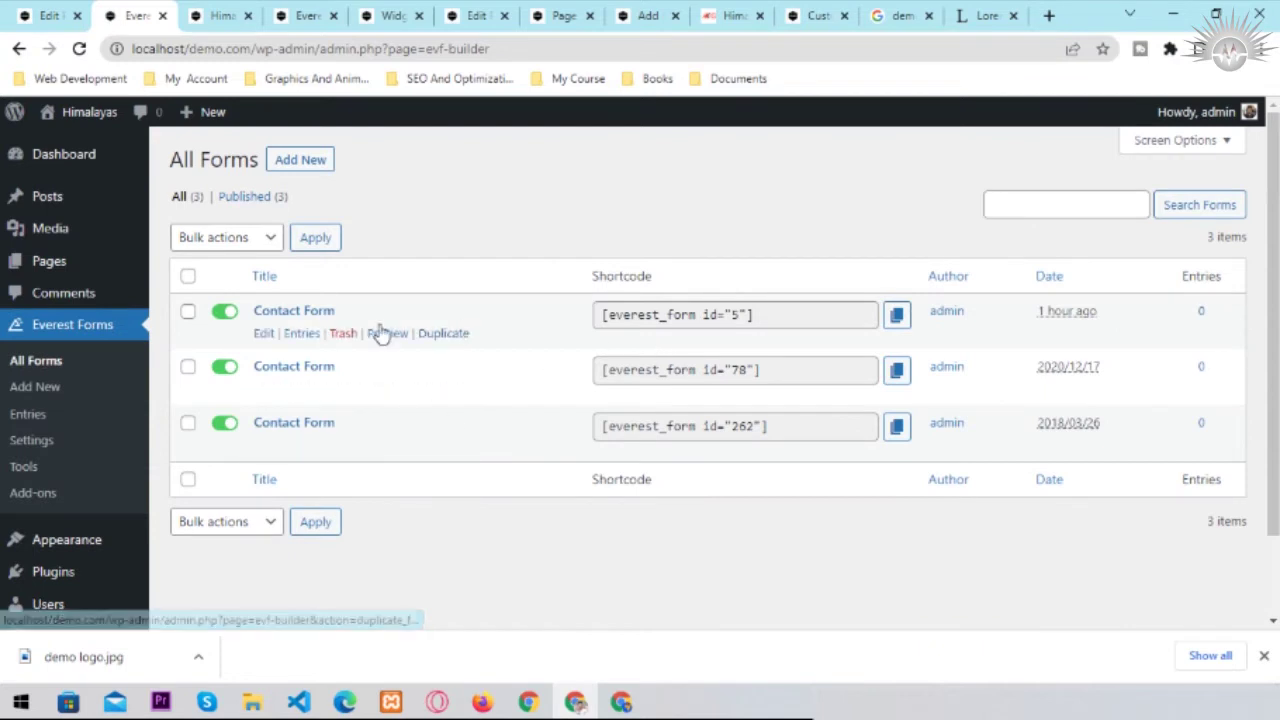
left_click(263, 334)
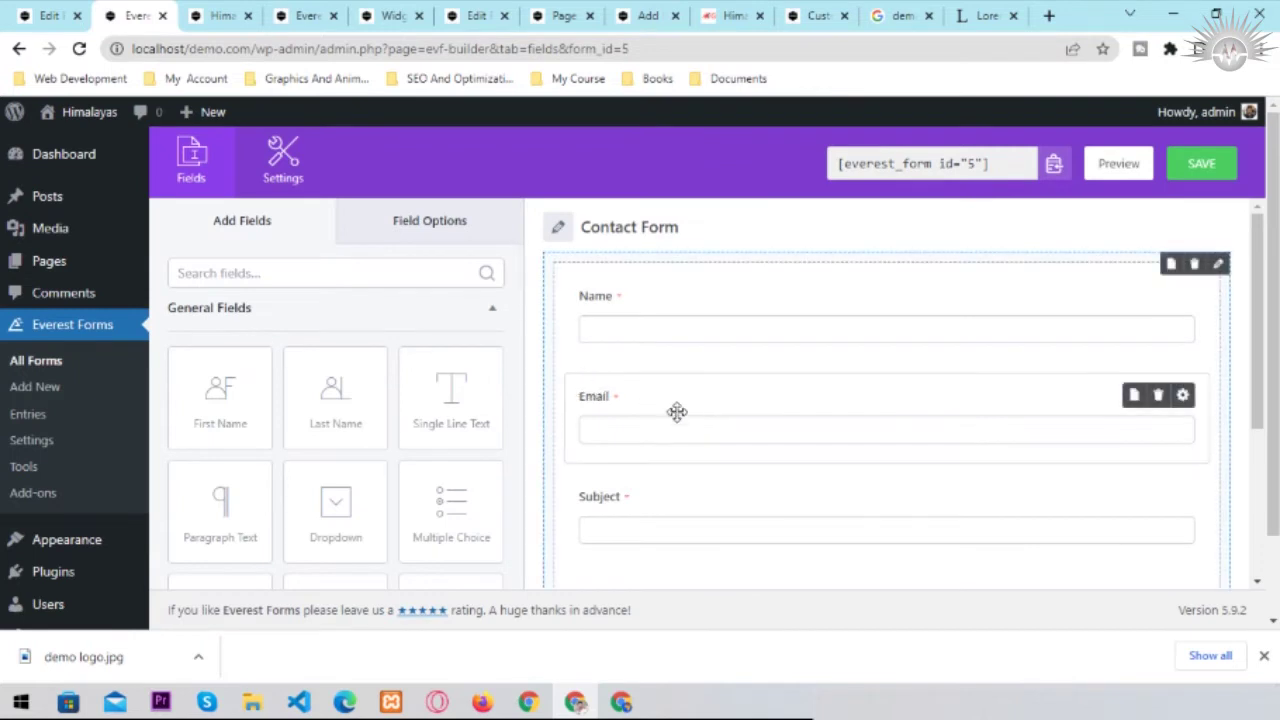
- Examine the field options of the form's Name field and the form's general settings
left_click(395, 225)
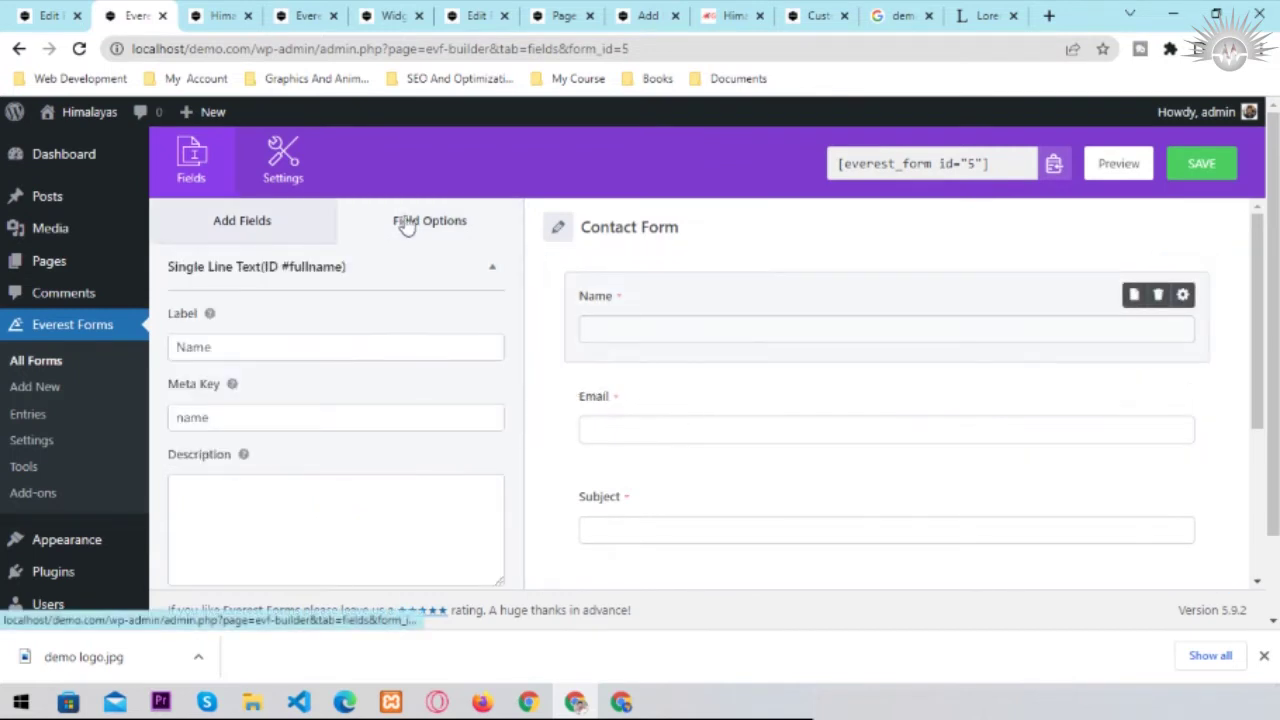
scroll(366, 371, "down", 5)
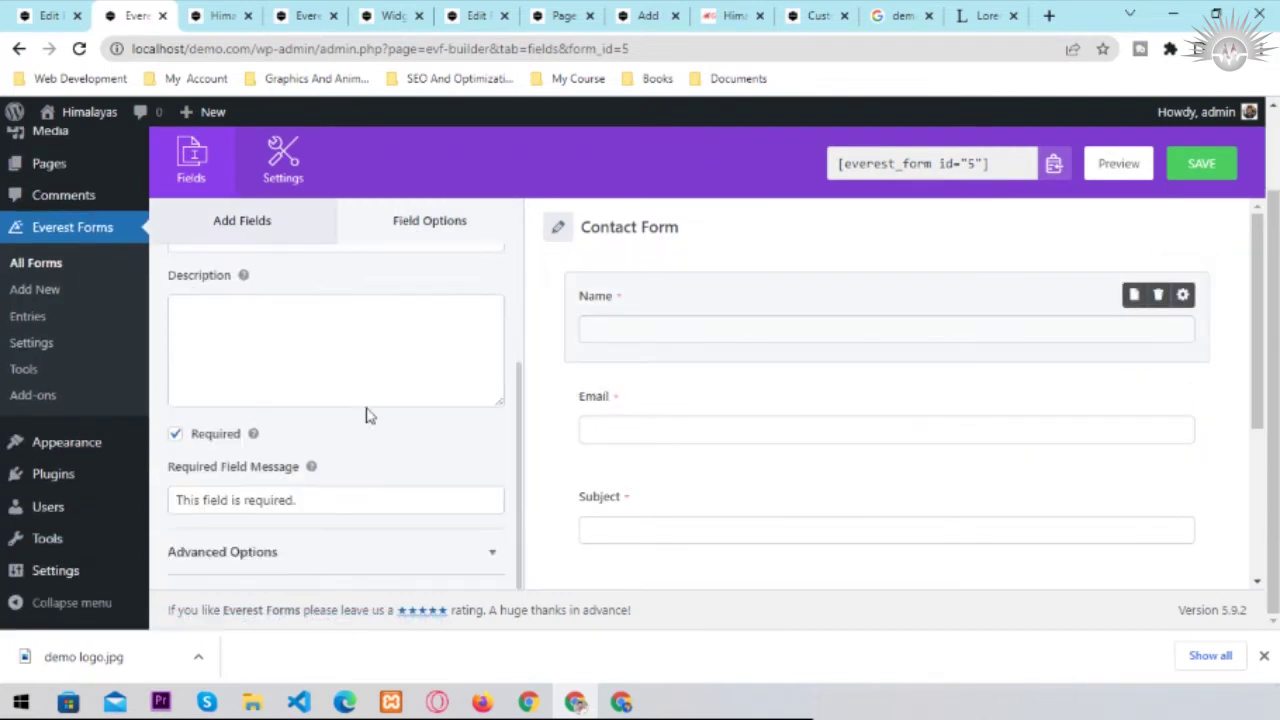
scroll(660, 434, "up", 3)
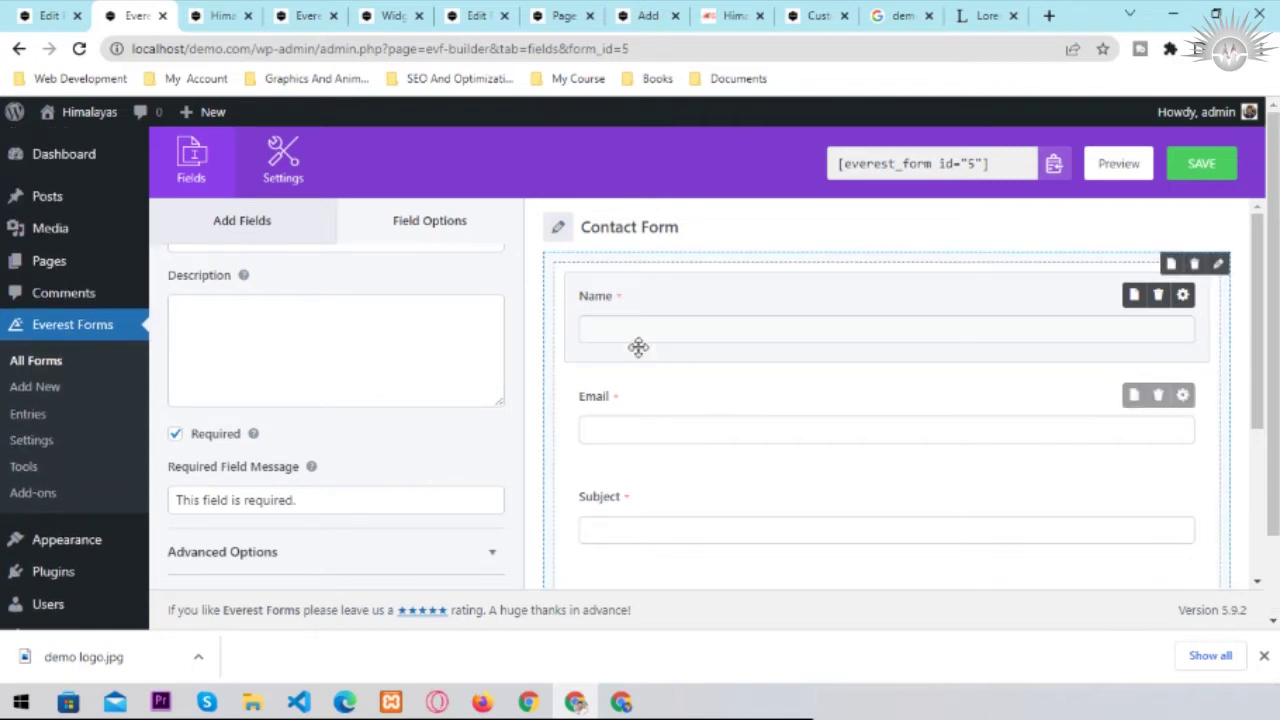
scroll(490, 320, "up", 4)
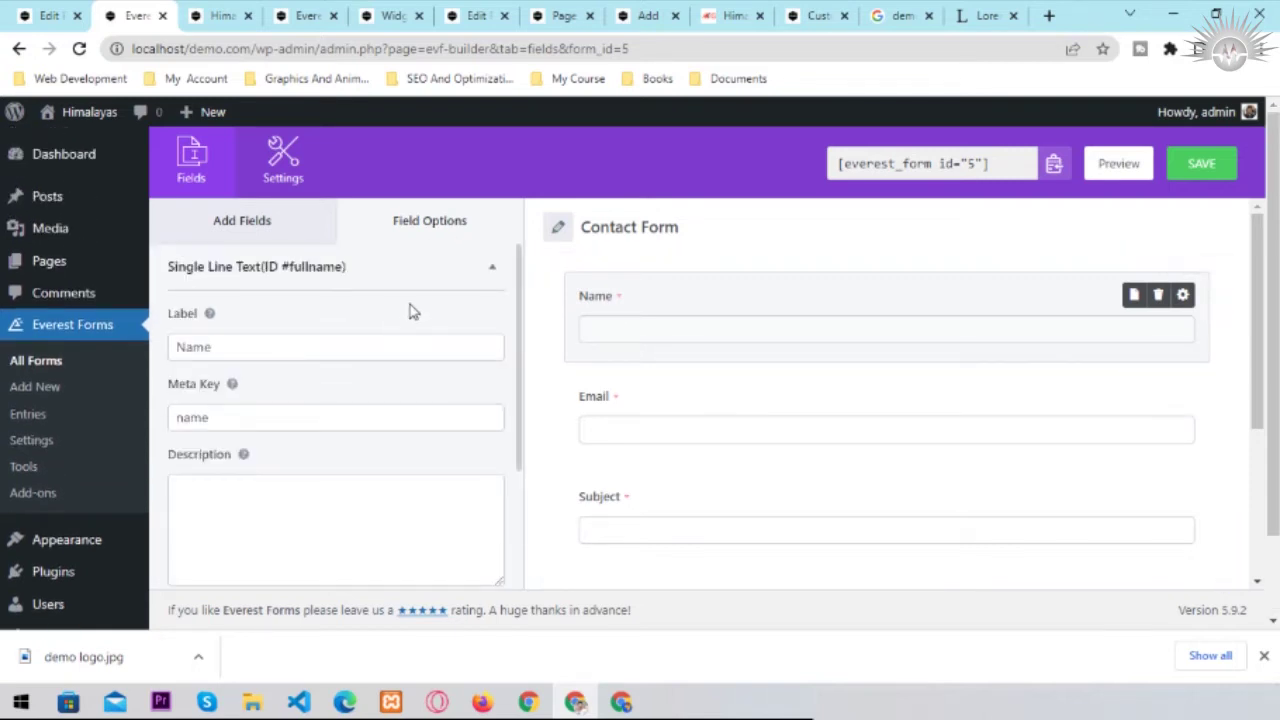
left_click(283, 165)
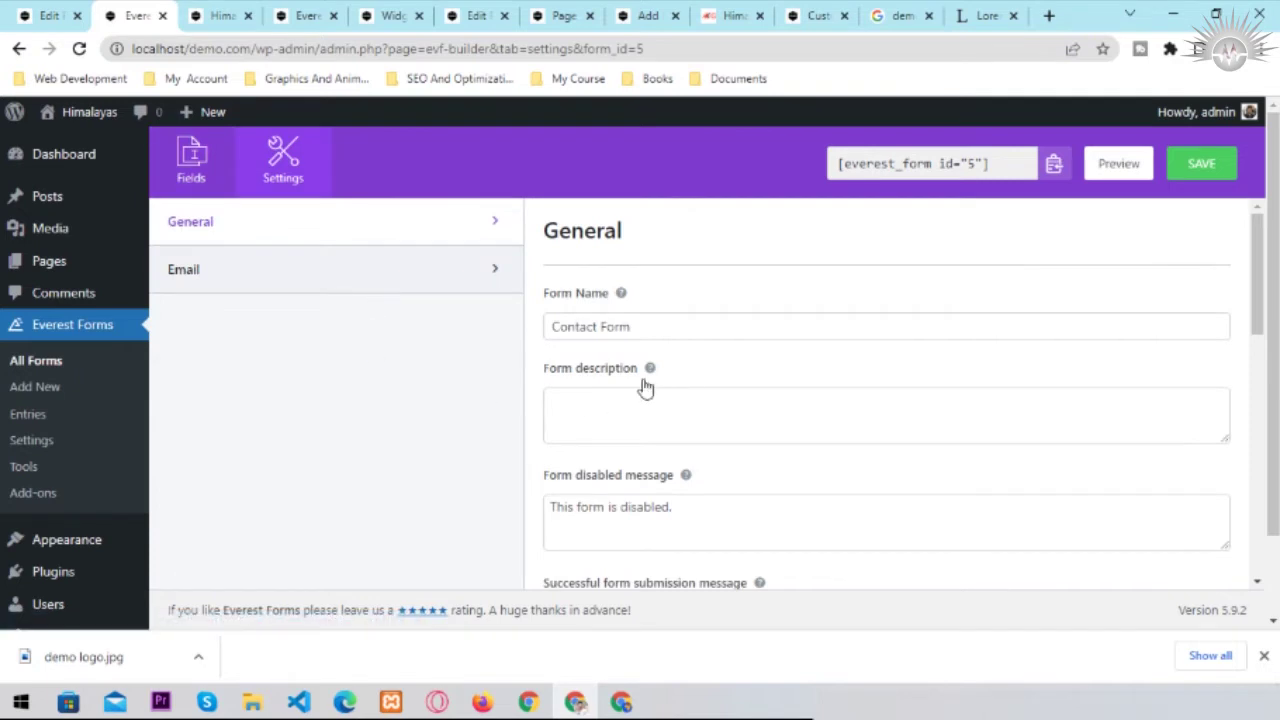
scroll(645, 388, "down", 1)
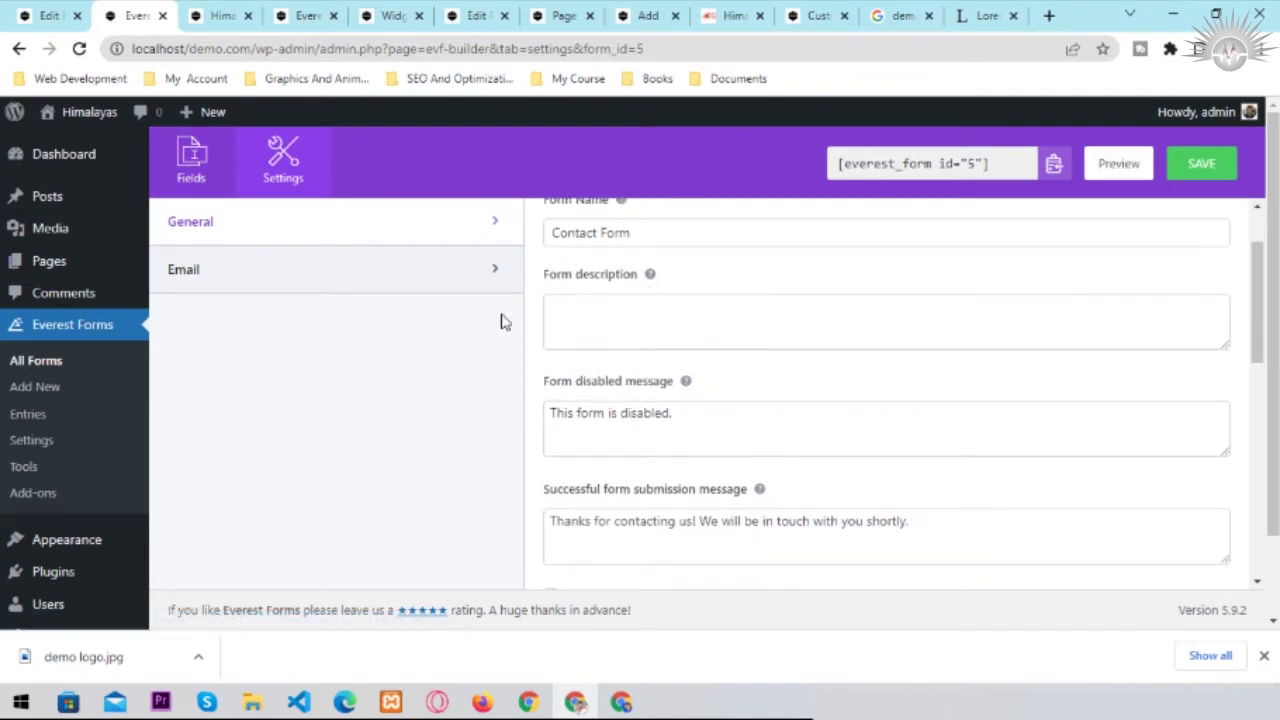
- Review the form's Admin Notification email settings, from recipient address to message, and return to the local front page
left_click(468, 287)
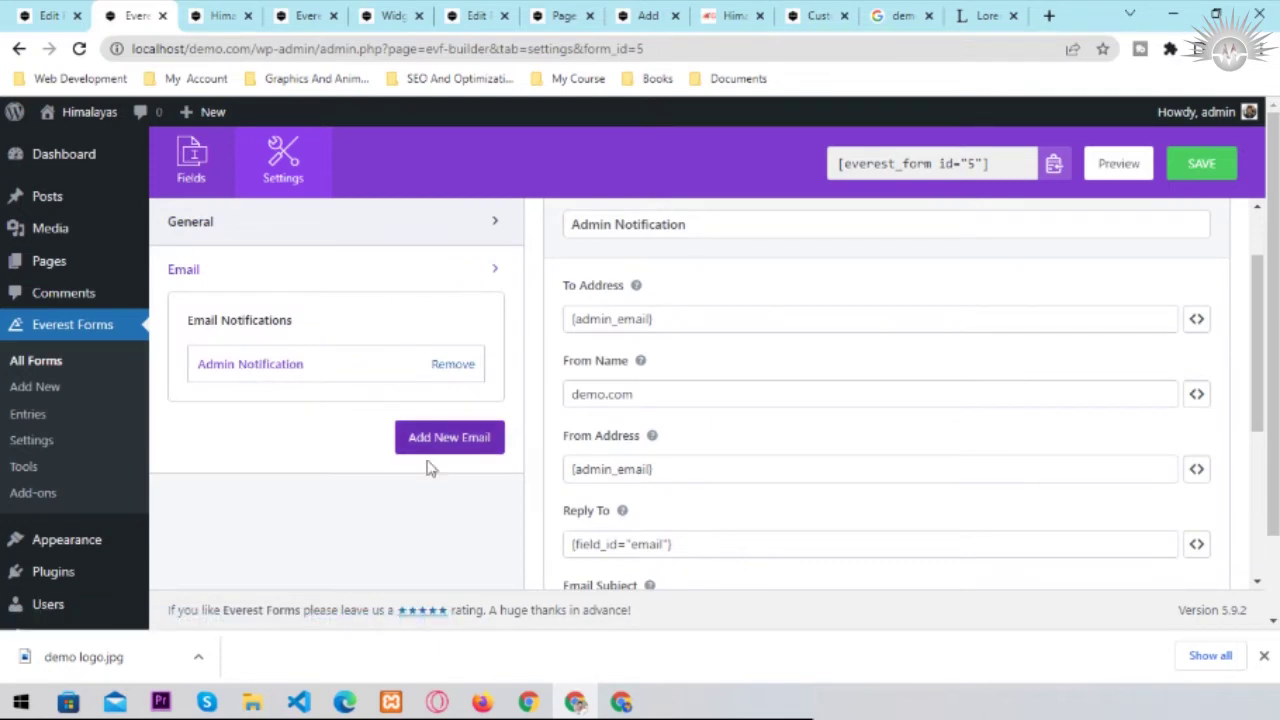
scroll(725, 466, "down", 1)
scroll(725, 466, "down", 3)
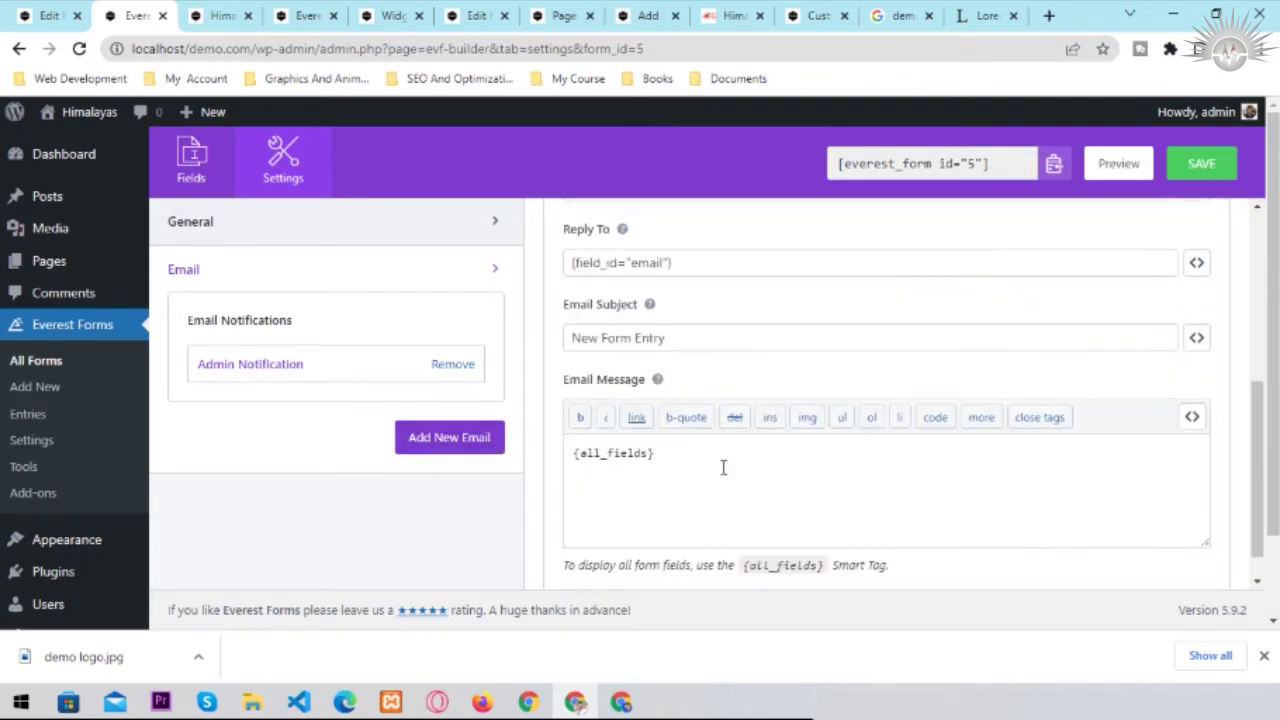
scroll(723, 467, "down", 1)
scroll(723, 467, "up", 3)
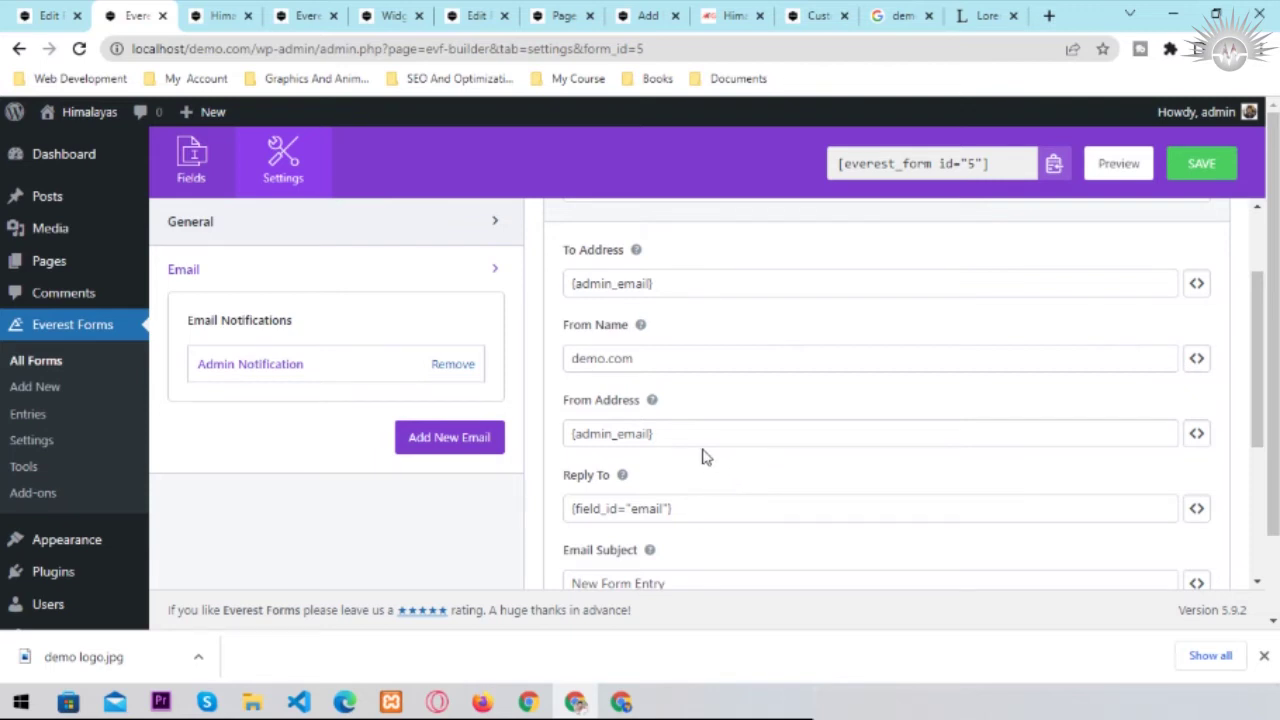
scroll(694, 484, "down", 1)
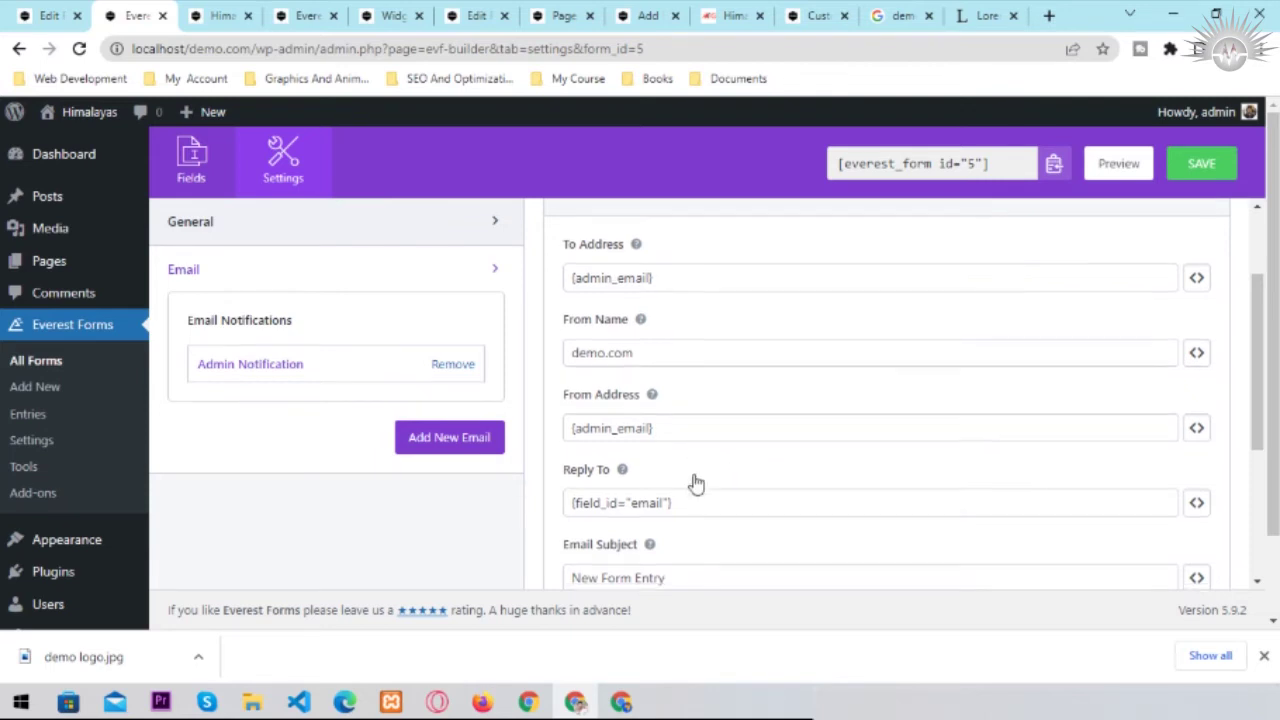
scroll(697, 483, "down", 2)
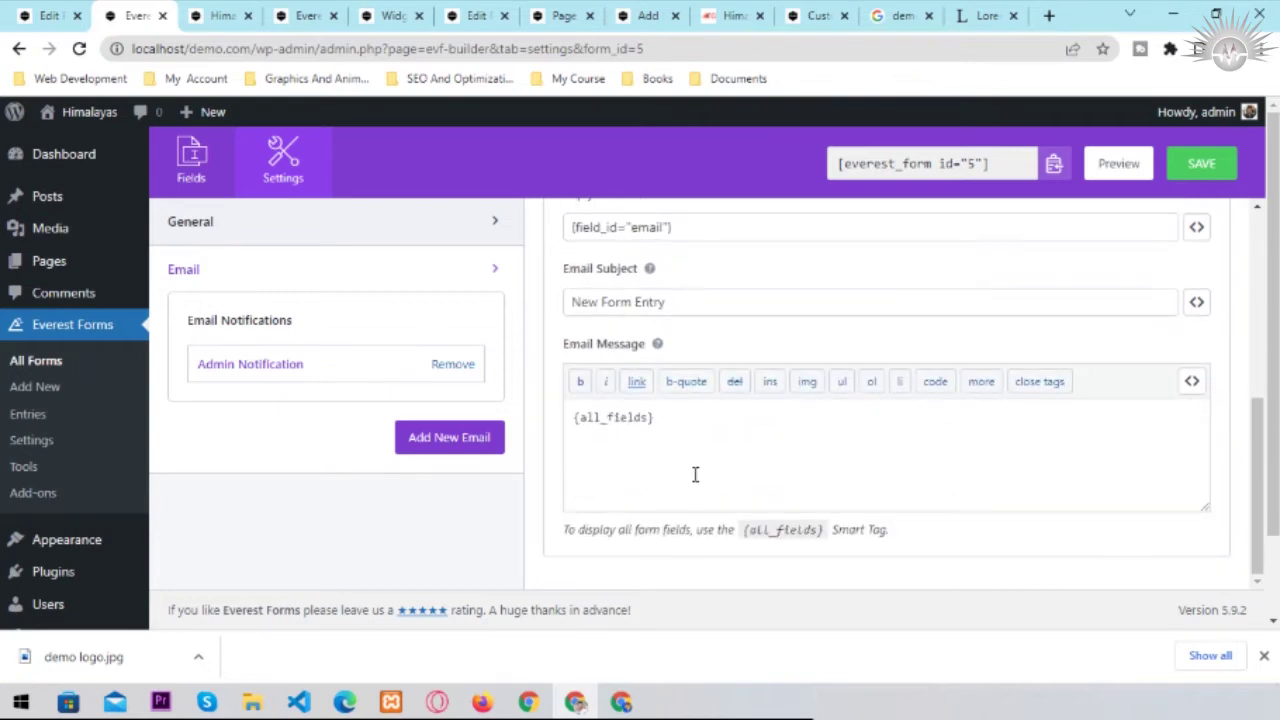
scroll(695, 474, "up", 4)
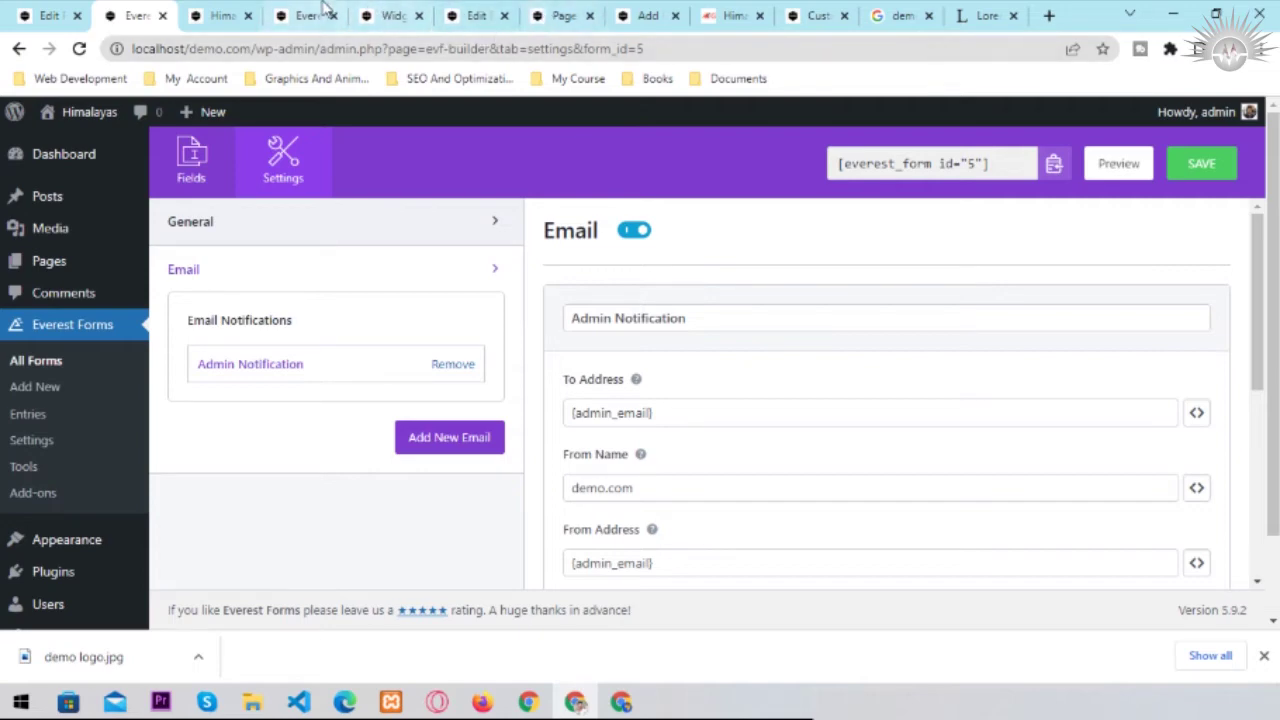
left_click(225, 17)
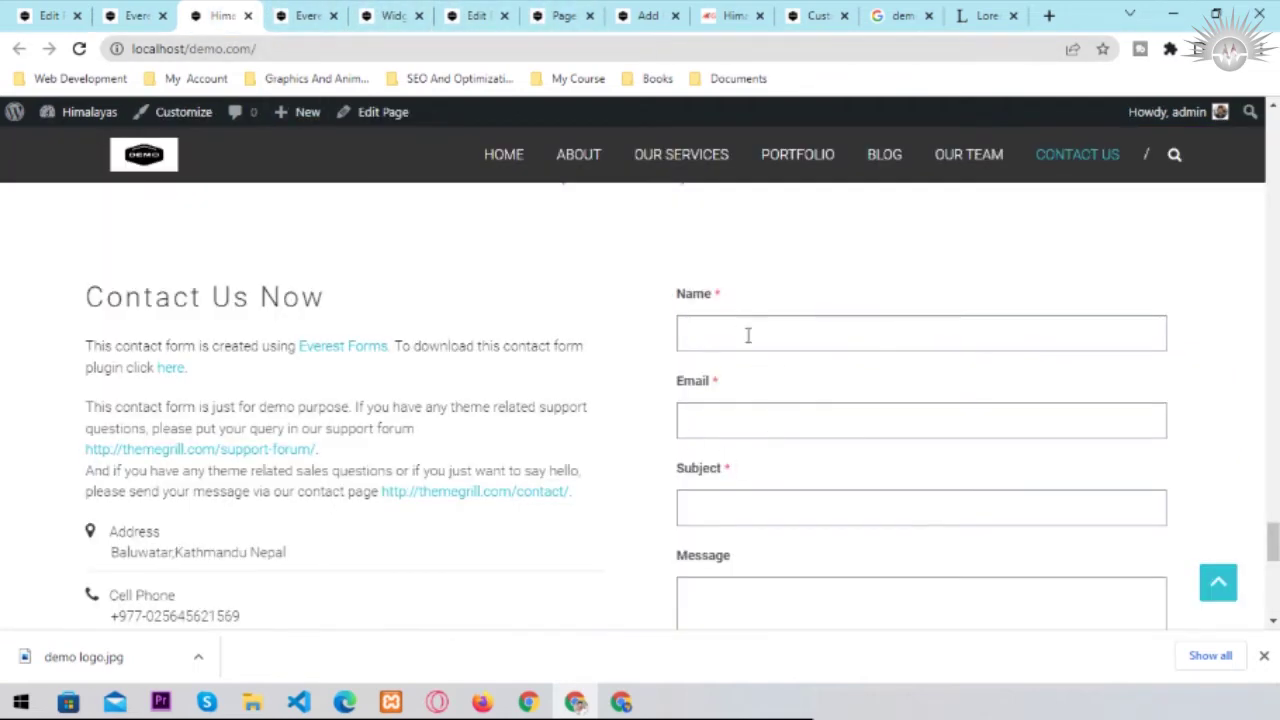
- Reopen the Contact Form with shortcode [everest_form id="5"] from the All Forms list and show its email notification settings
scroll(766, 429, "down", 3)
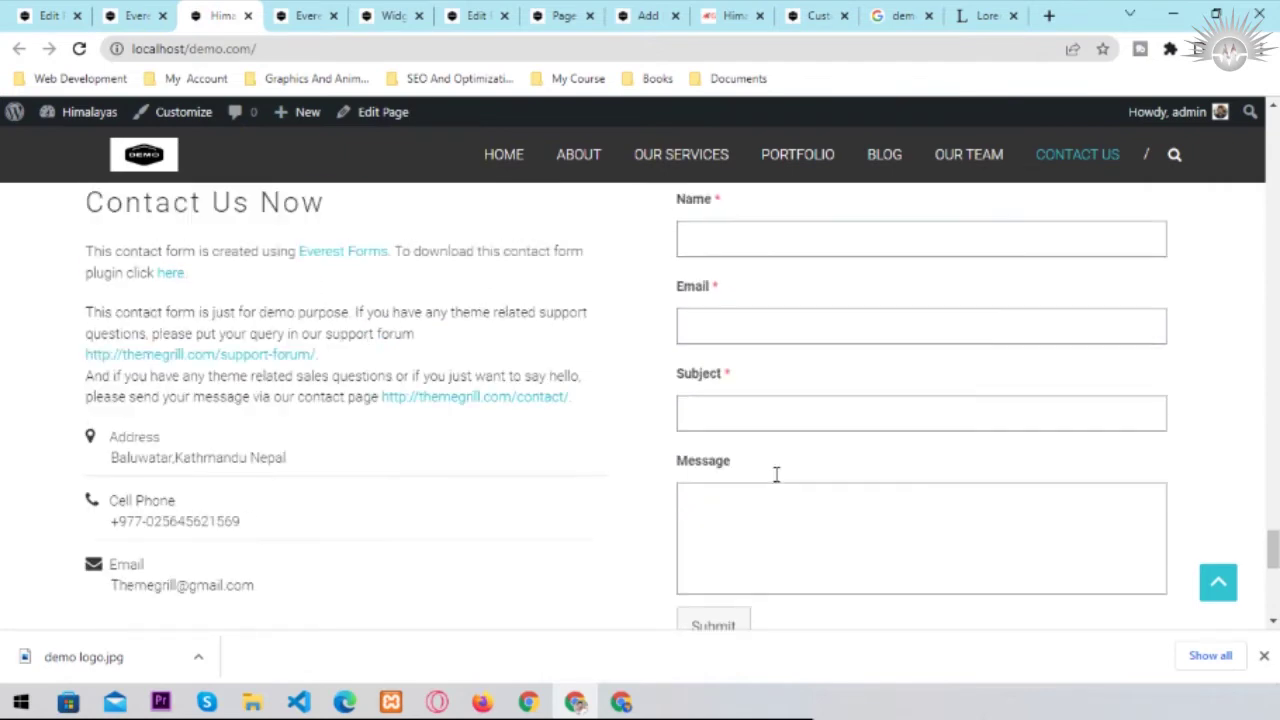
scroll(771, 507, "up", 3)
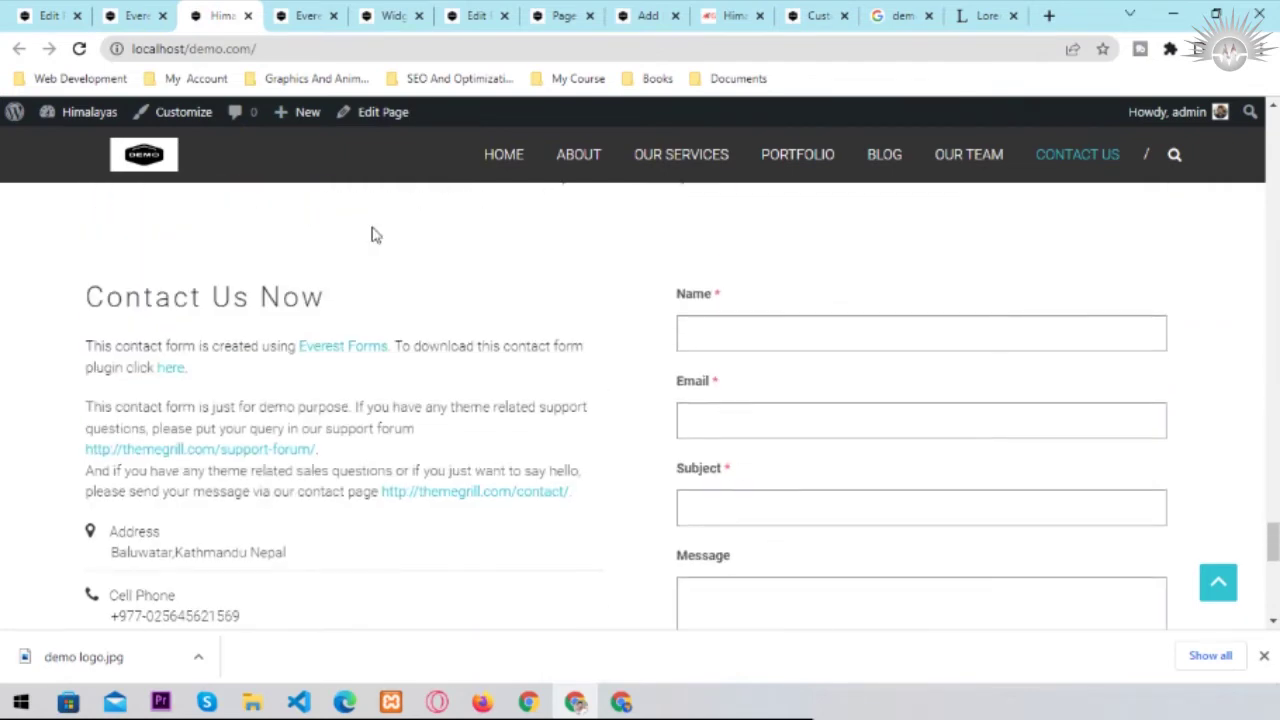
left_click(148, 12)
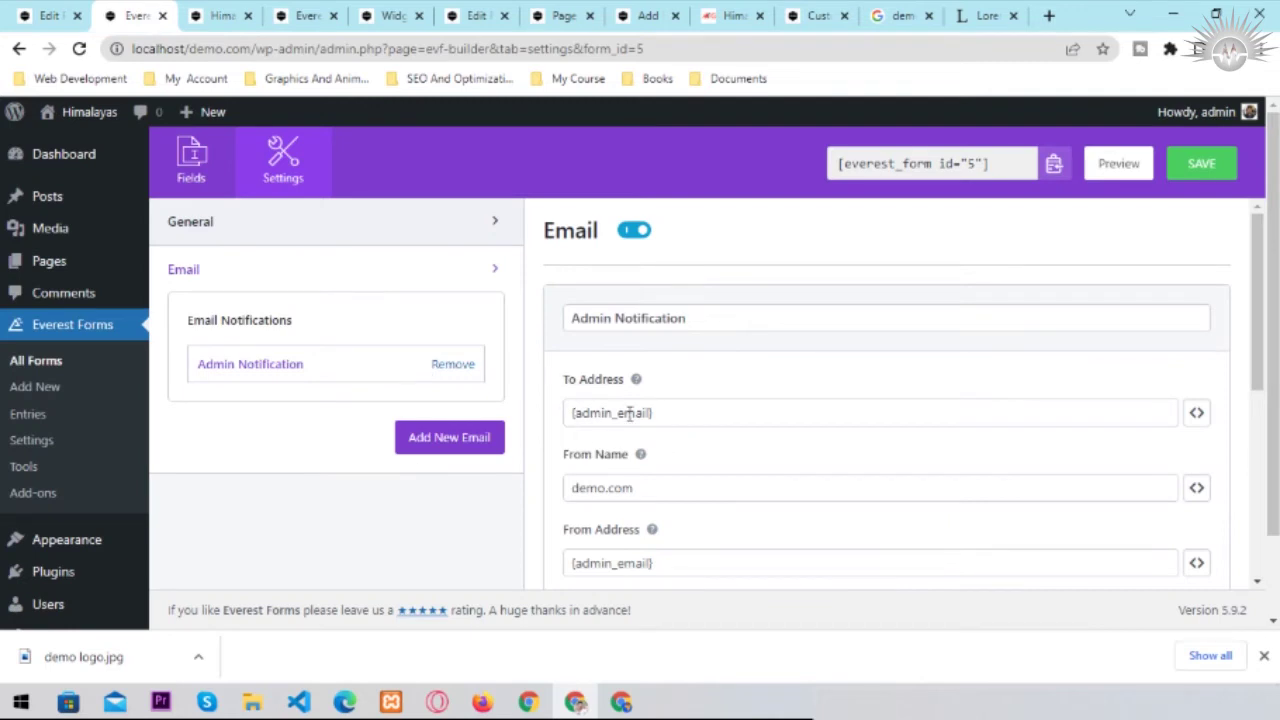
left_click(29, 367)
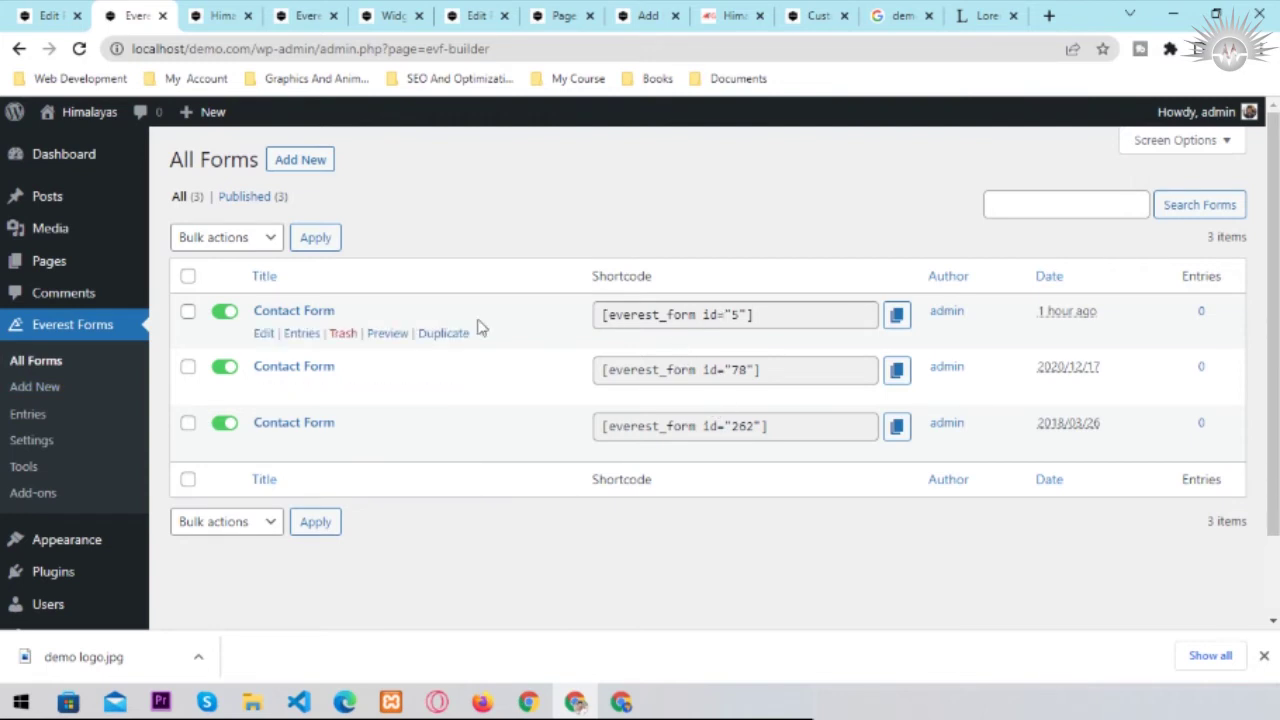
left_click(265, 336)
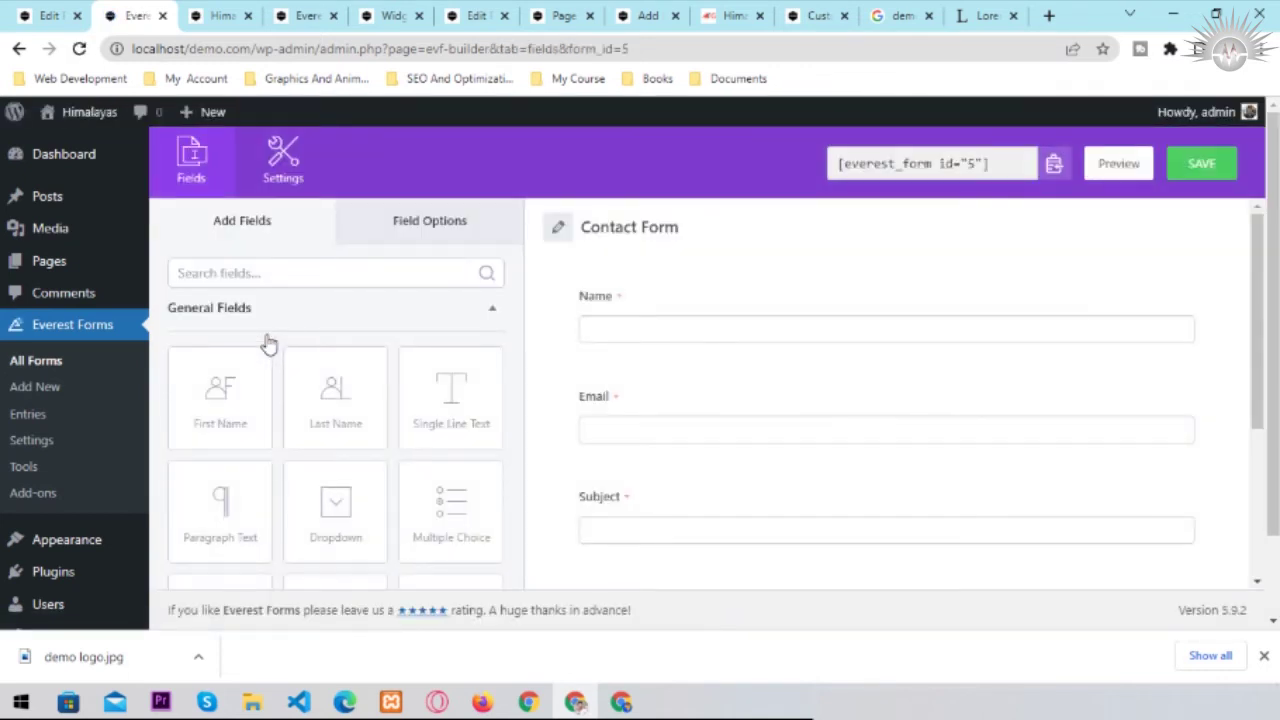
left_click(279, 168)
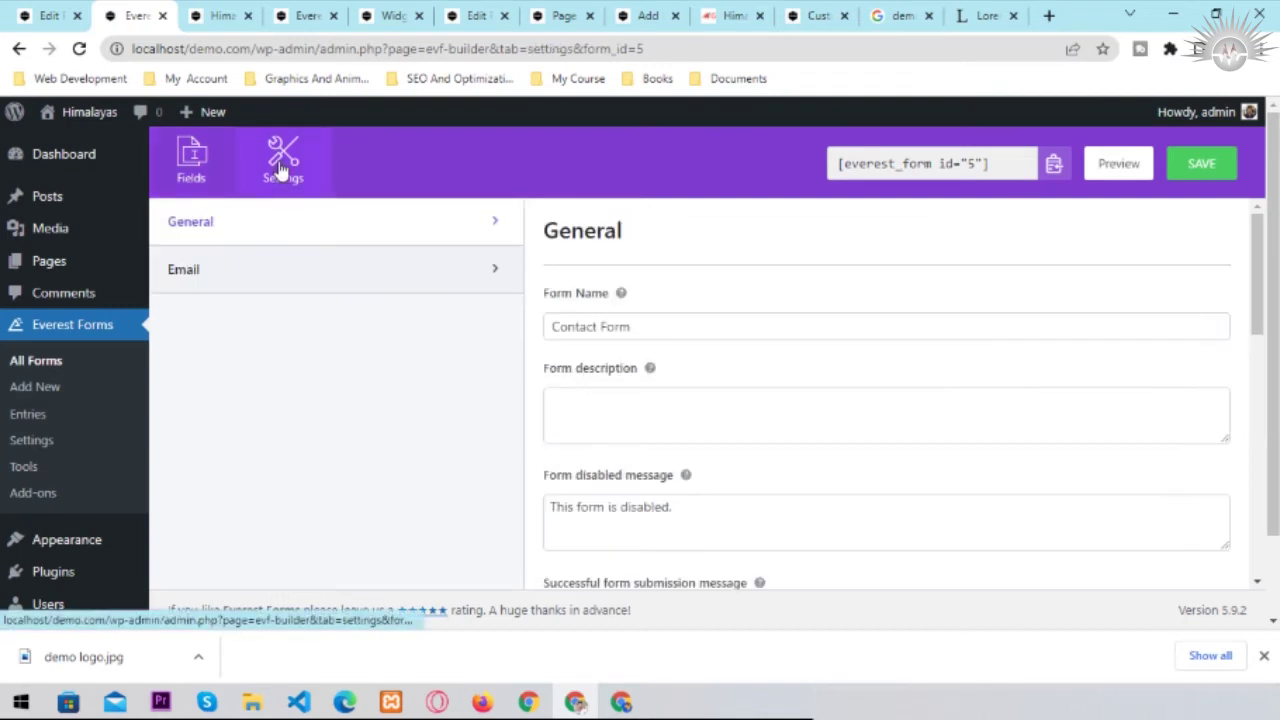
left_click(285, 285)
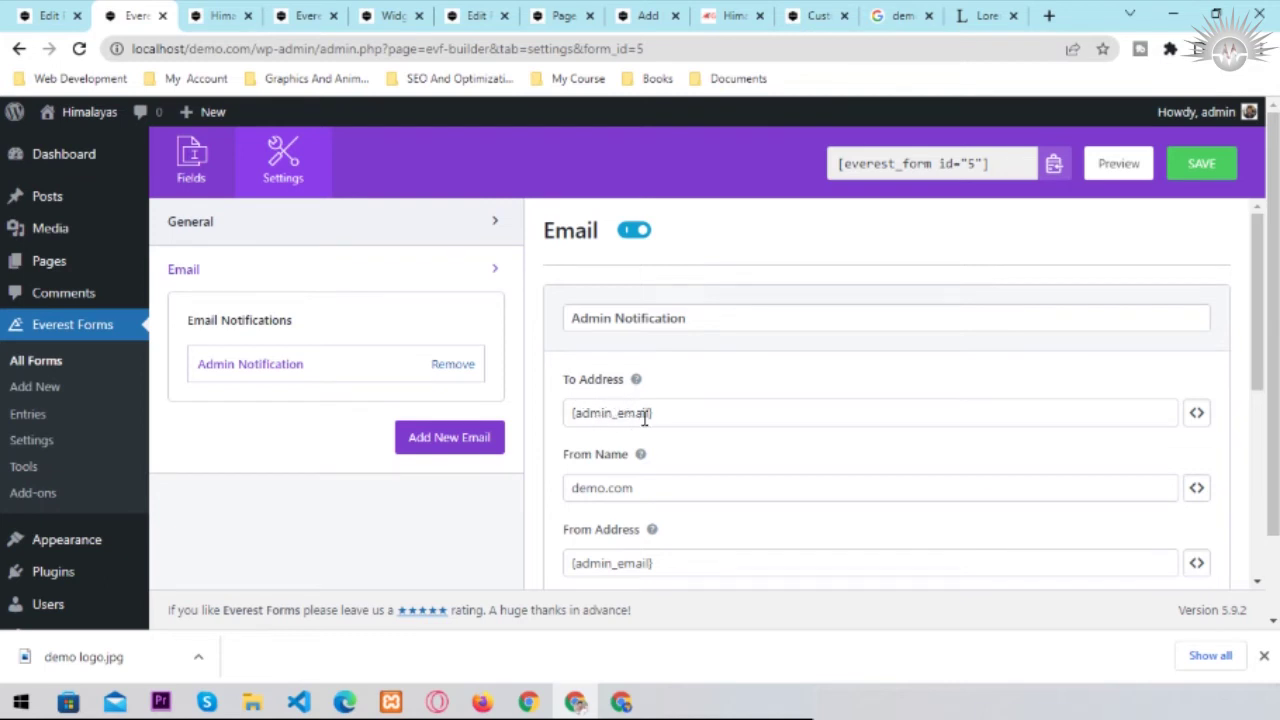
- Check the Admin Notification fields from To Address to Email Message and save the form
left_click_drag(650, 413, 580, 413)
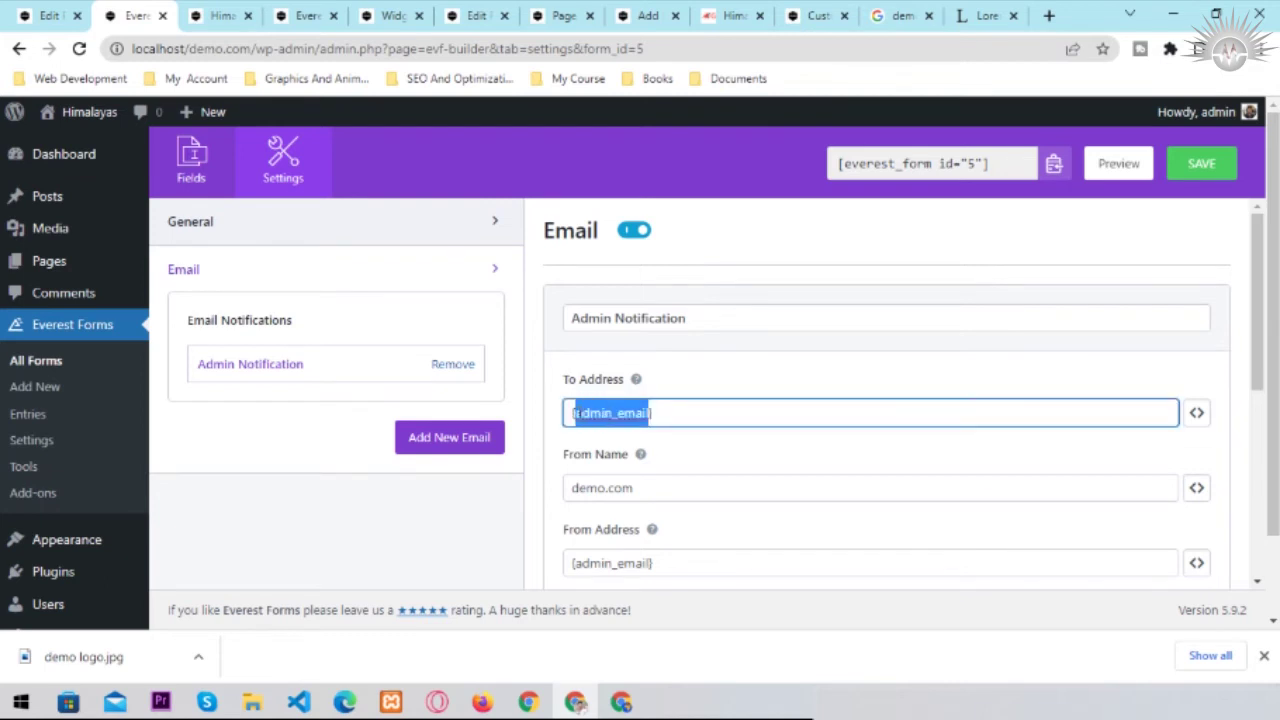
left_click(670, 412)
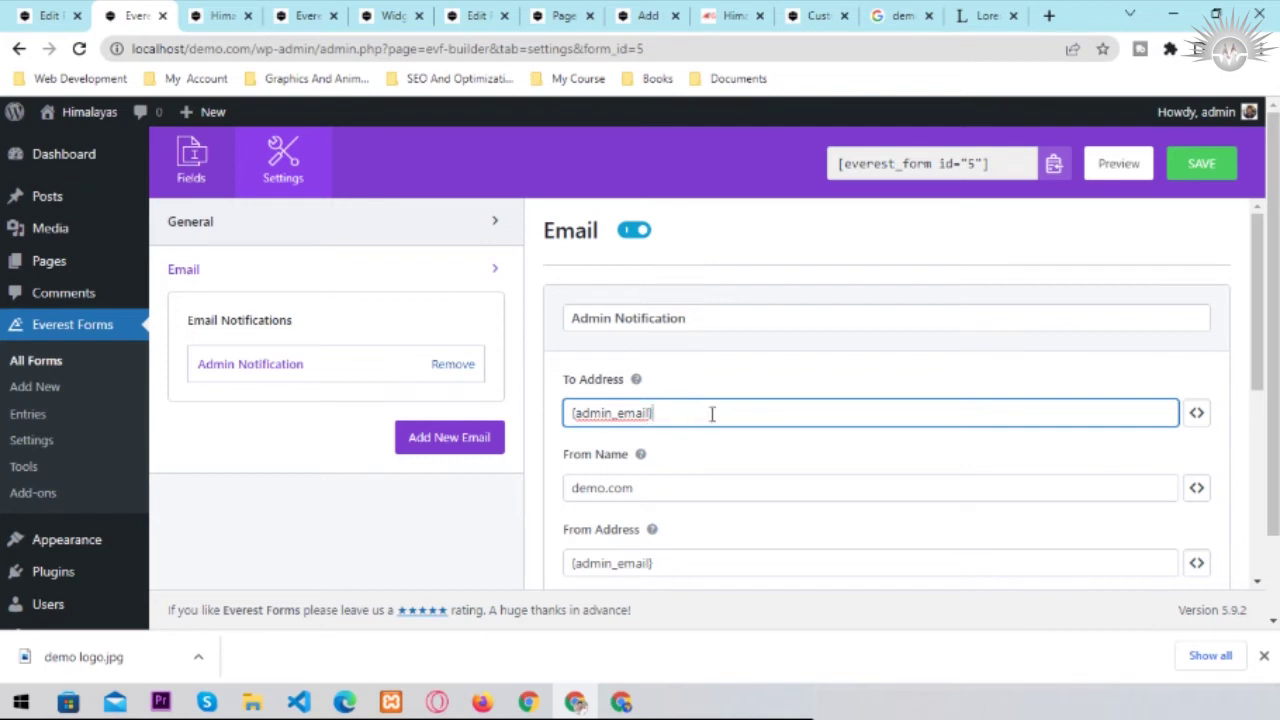
scroll(638, 478, "down", 1)
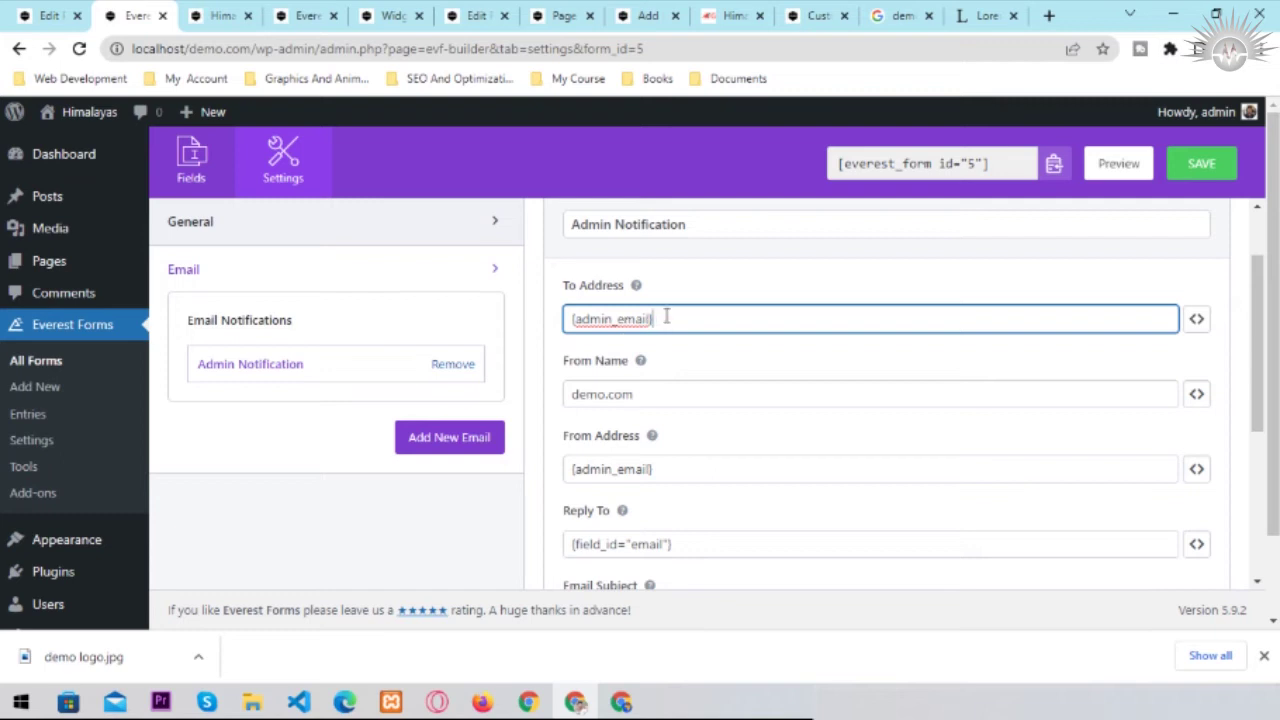
scroll(686, 500, "down", 3)
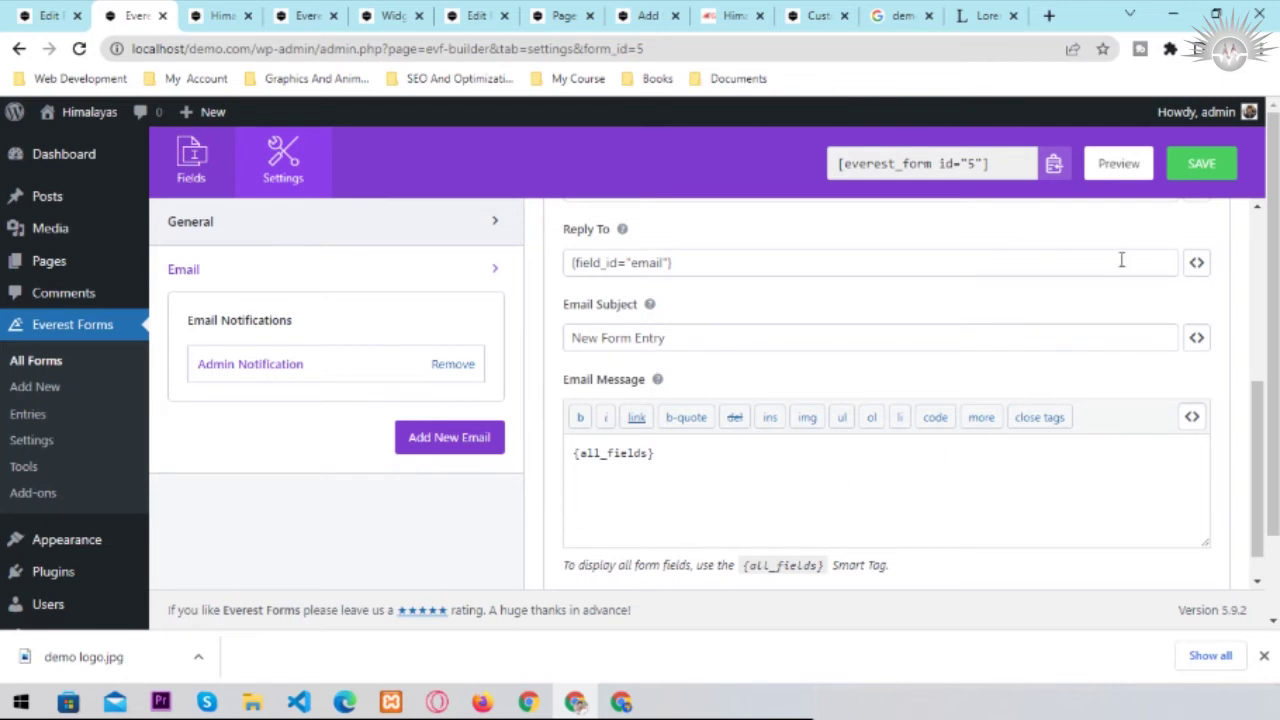
left_click(1195, 170)
- Switch to the local front page and look over the footer below the contact section
left_click(222, 12)
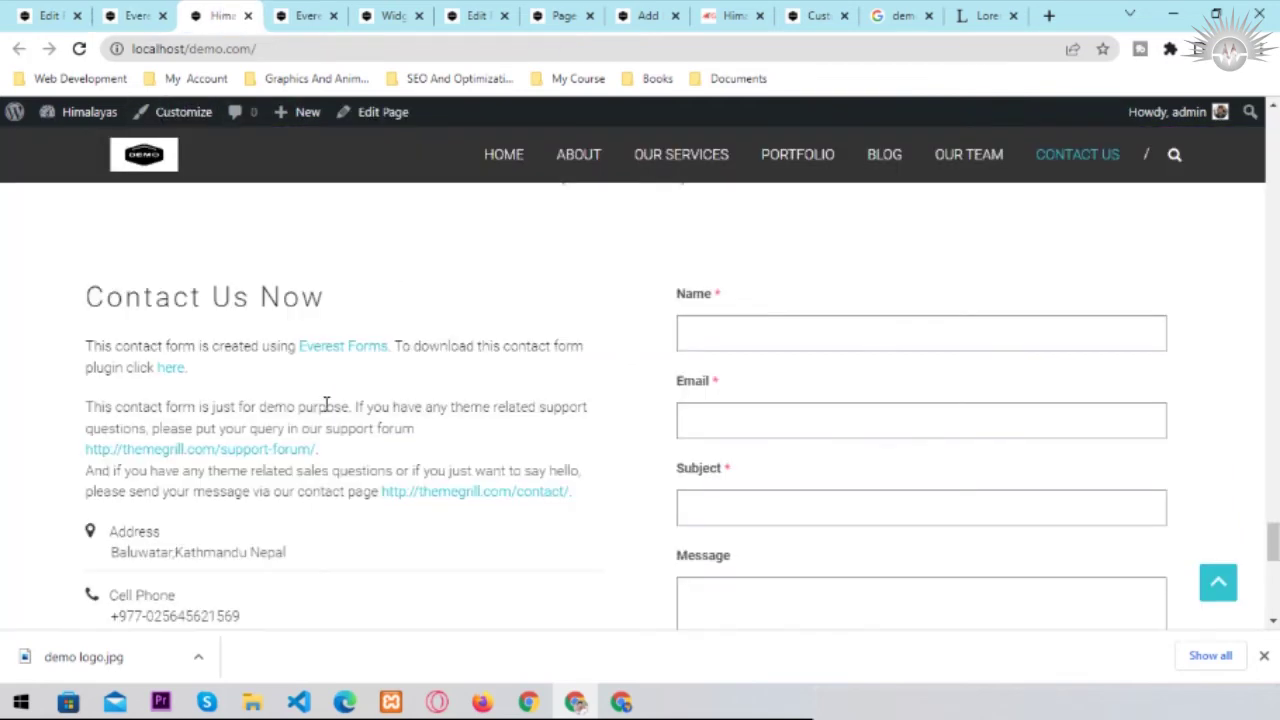
scroll(329, 406, "down", 5)
scroll(351, 417, "down", 3)
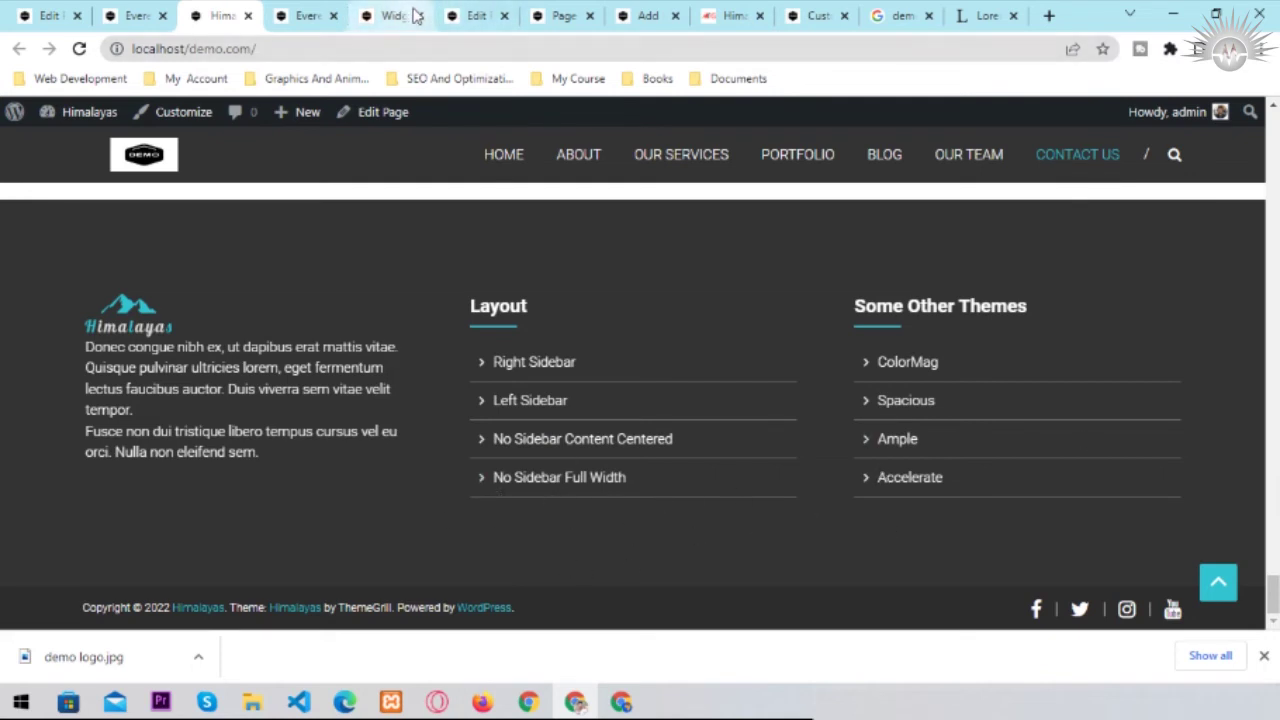
- Close the surplus browser tabs for the page editors, page list, Widgets, duplicate Everest Forms and local front page, leaving unsaved changes behind
left_click(675, 16)
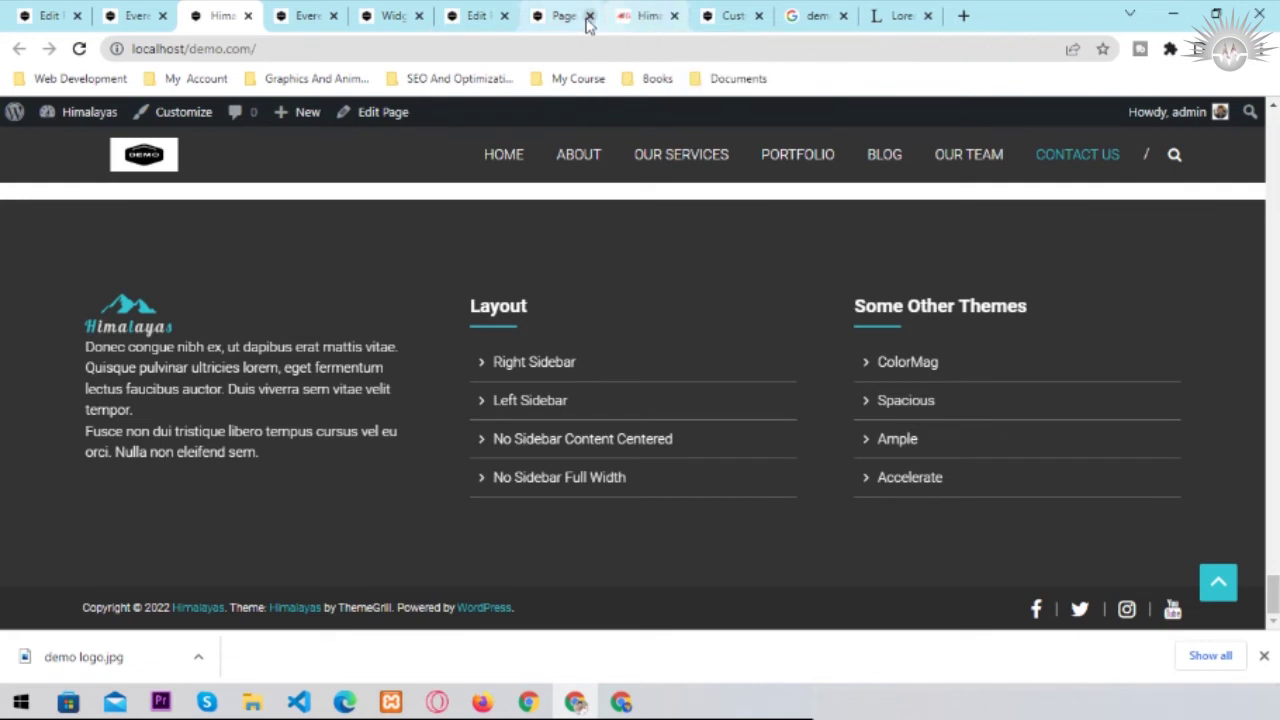
left_click(590, 16)
left_click(504, 16)
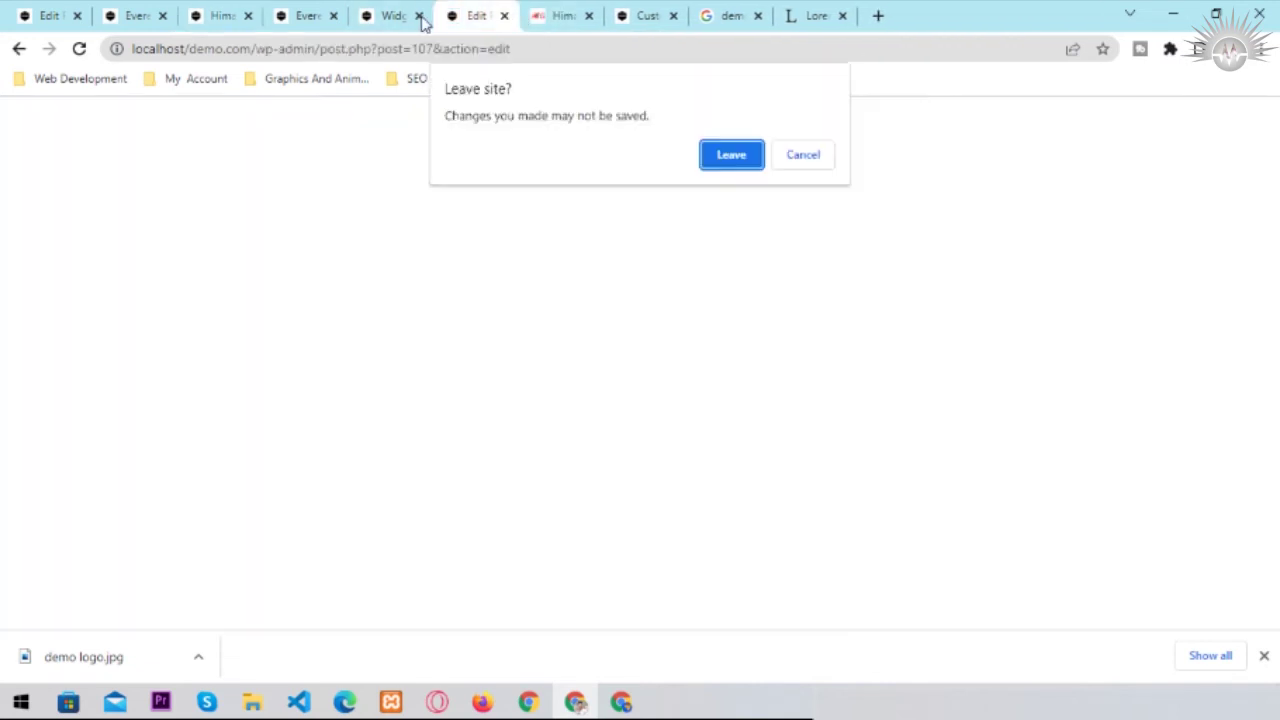
left_click(706, 164)
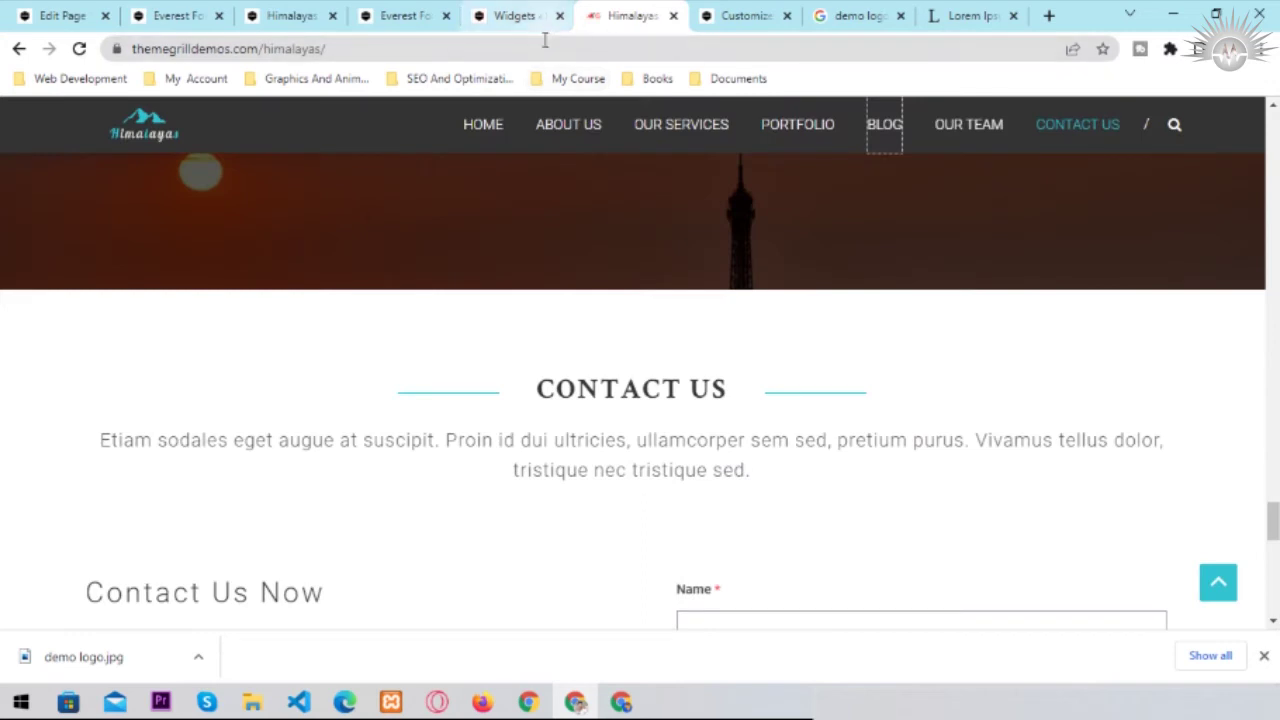
left_click(560, 16)
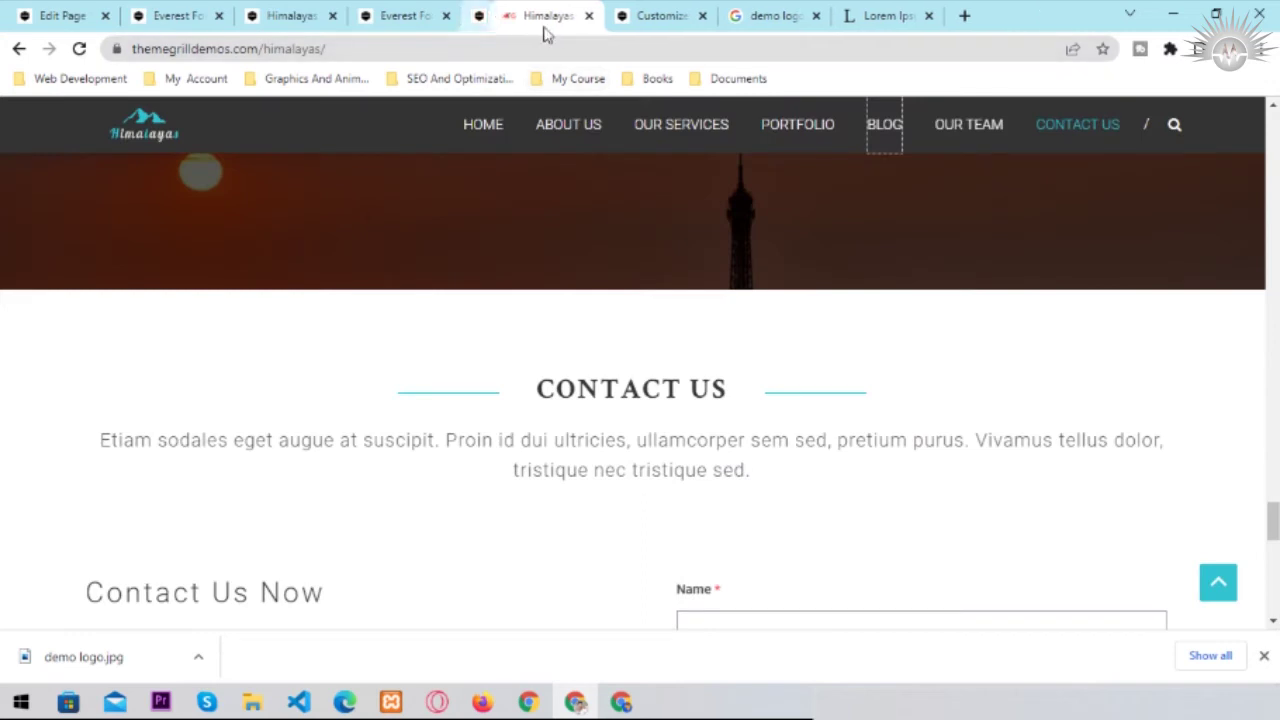
left_click(446, 16)
left_click(332, 16)
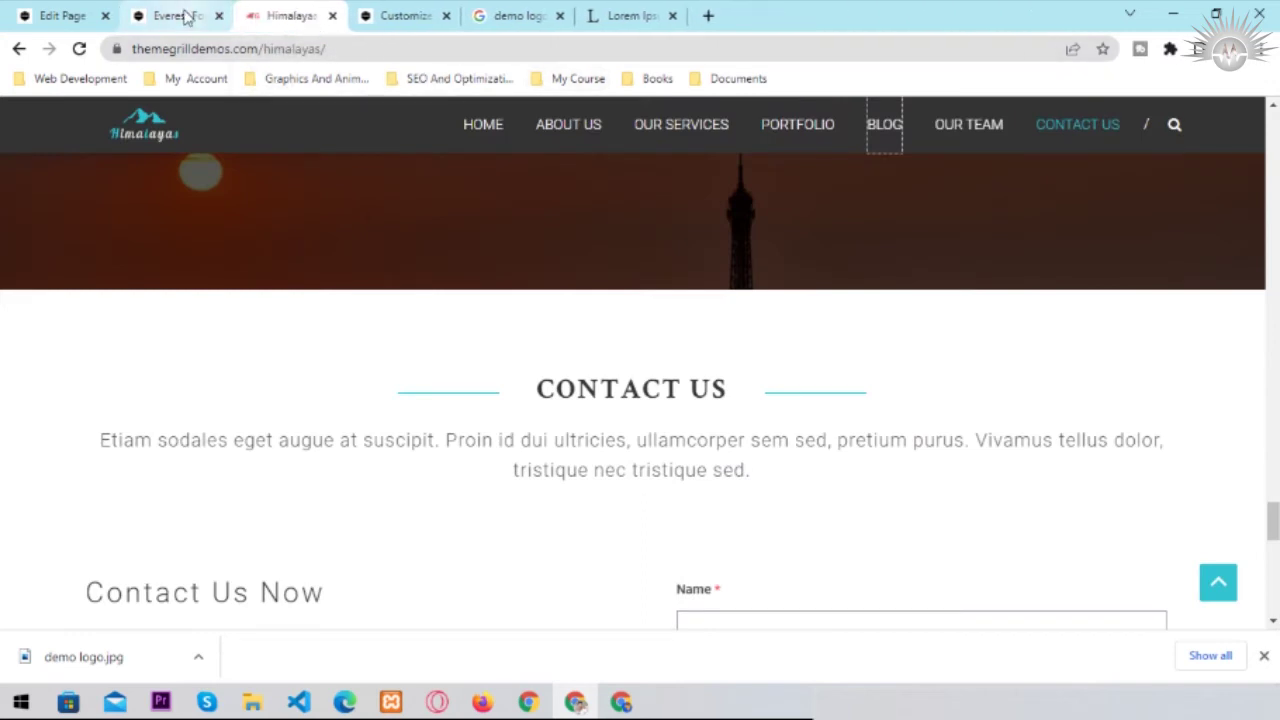
- Examine the contact section and footer of the online Himalayas demo at themegrilldemos.com for comparison
left_click(180, 16)
left_click(274, 18)
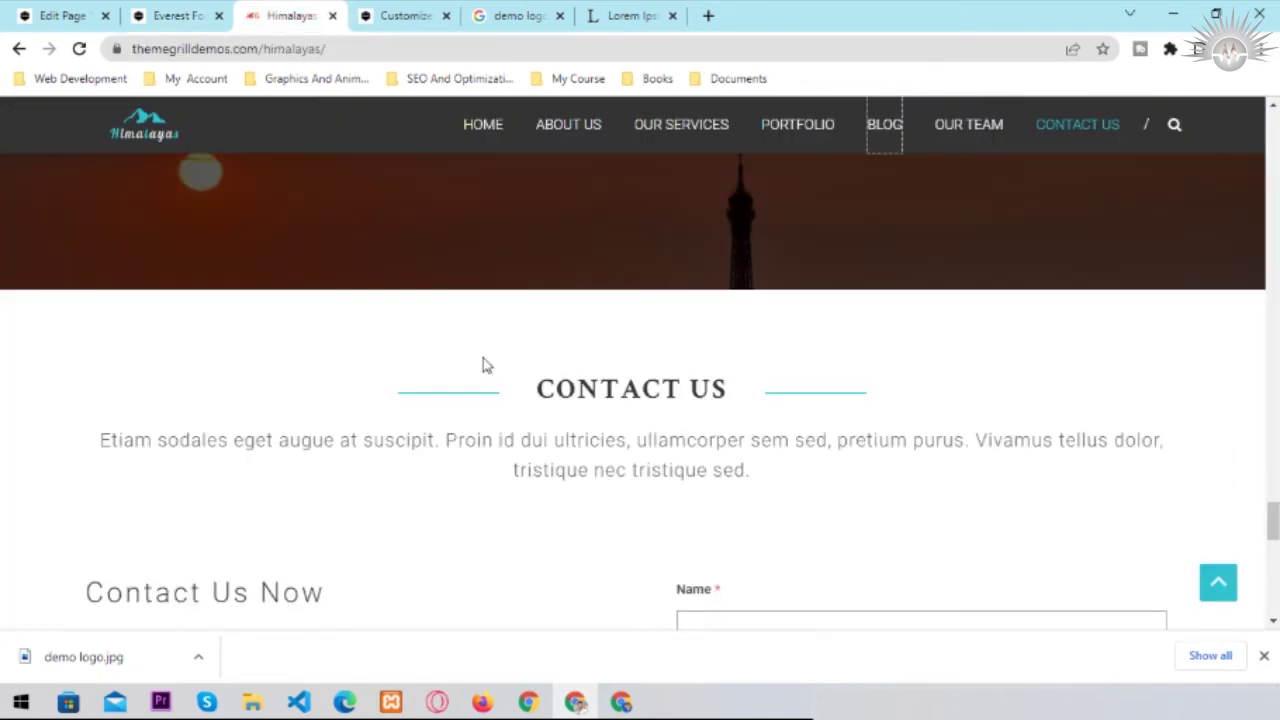
scroll(554, 429, "down", 10)
scroll(554, 429, "up", 6)
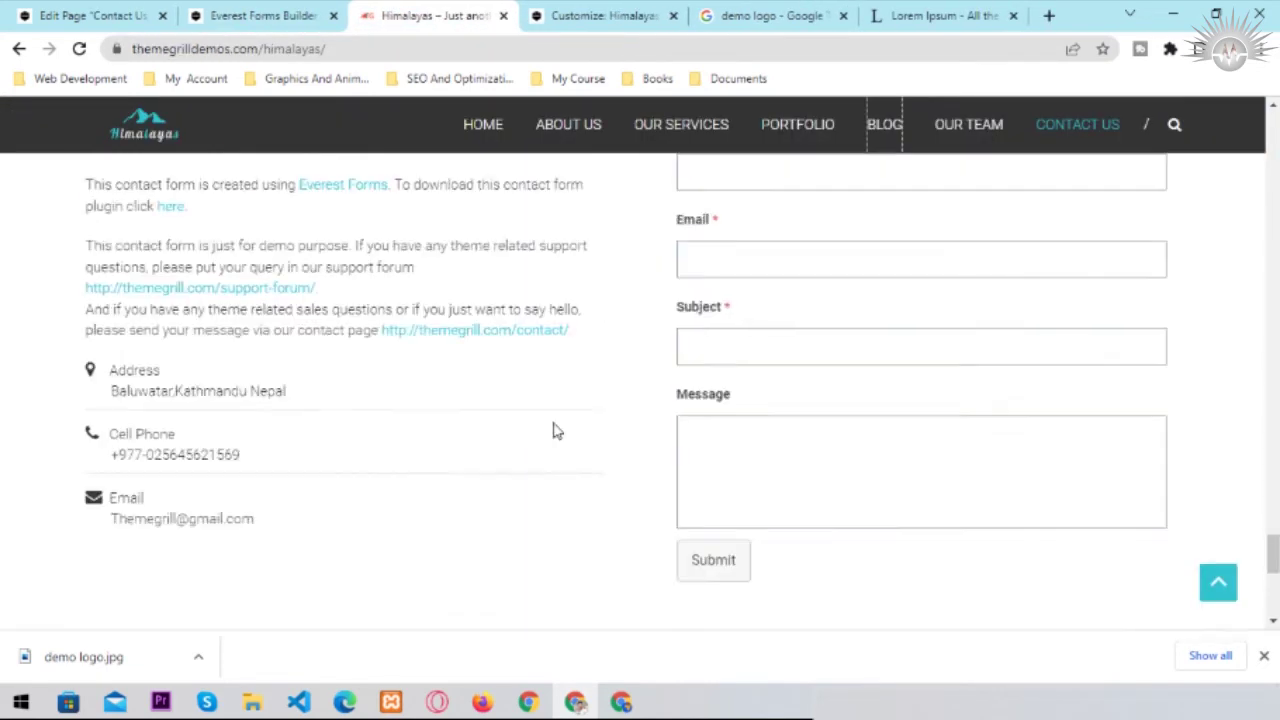
scroll(553, 430, "up", 6)
scroll(553, 430, "down", 9)
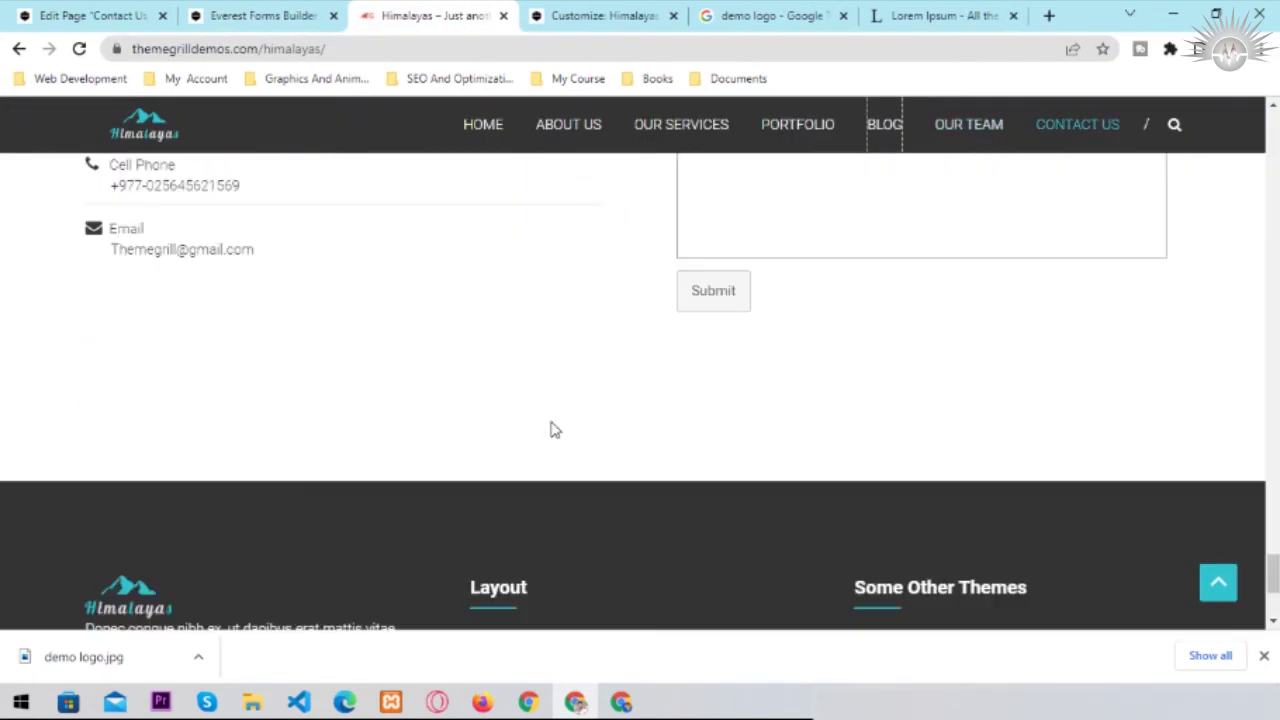
scroll(553, 430, "up", 15)
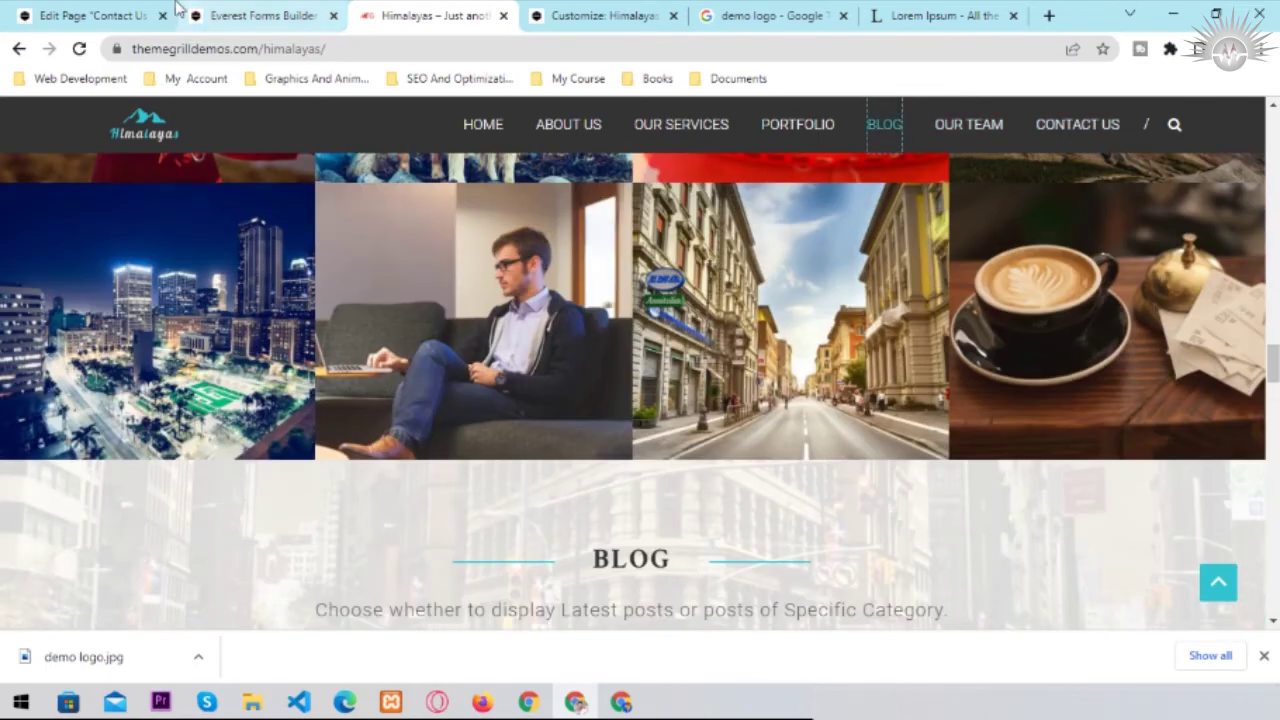
- Return from the Contact Us page editor to the Pages list, then open the local front page and its Customizer in new tabs
left_click(100, 10)
left_click(28, 127)
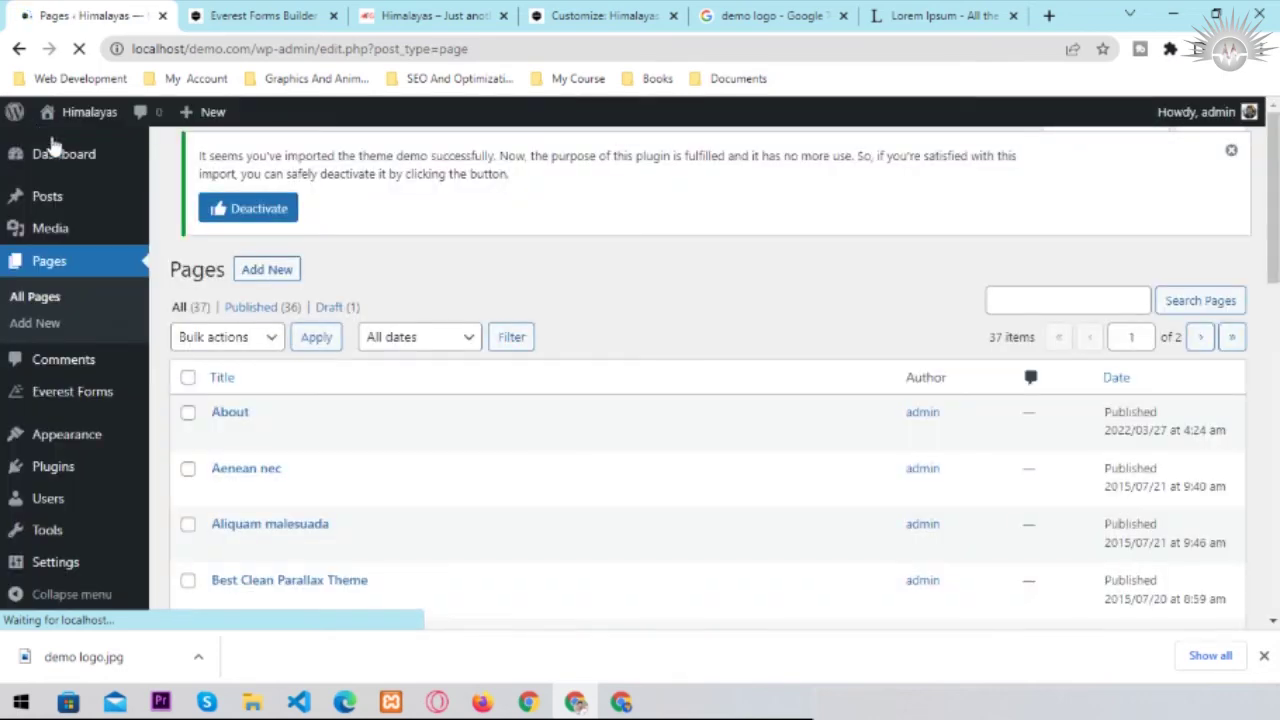
left_click(64, 146)
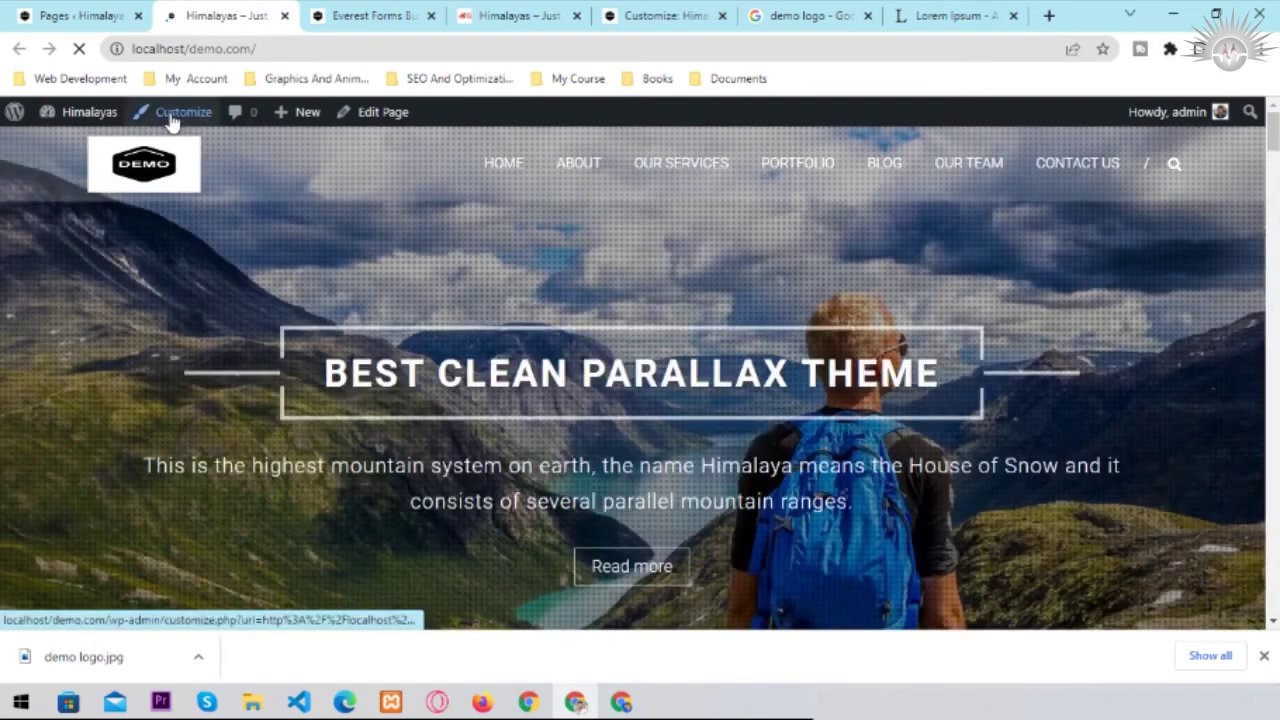
right_click(171, 118)
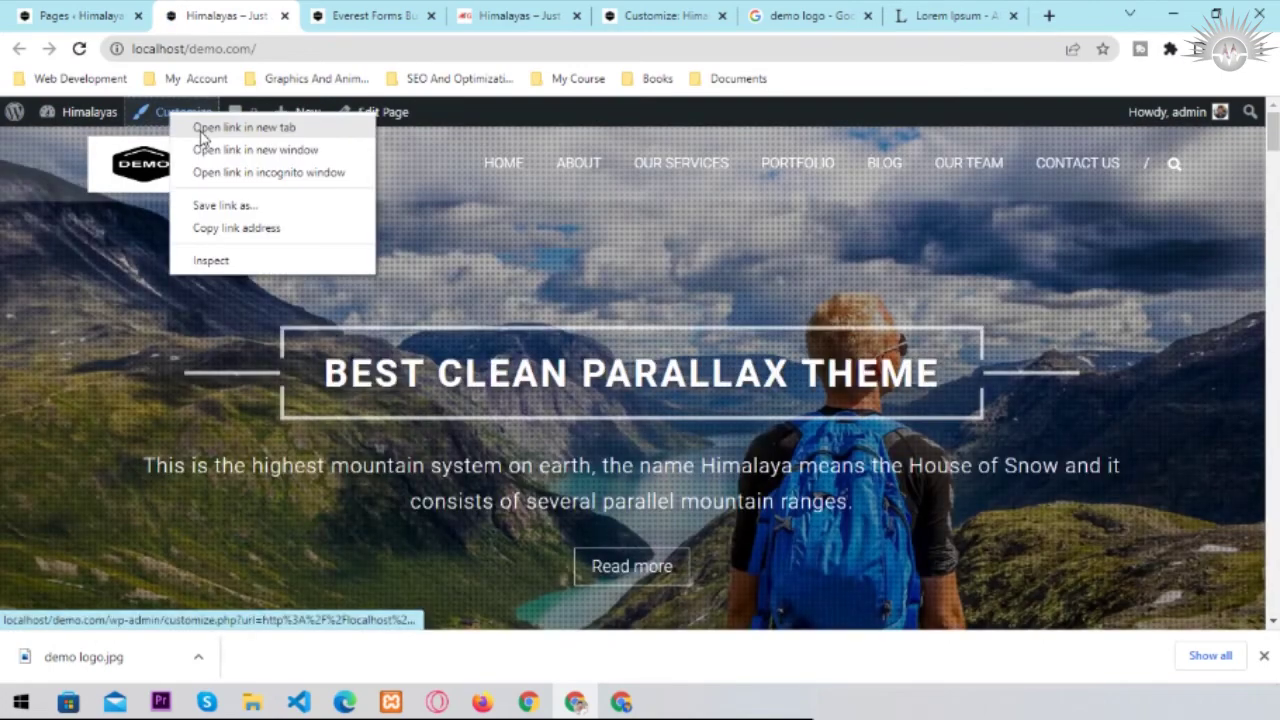
left_click(215, 125)
left_click(319, 30)
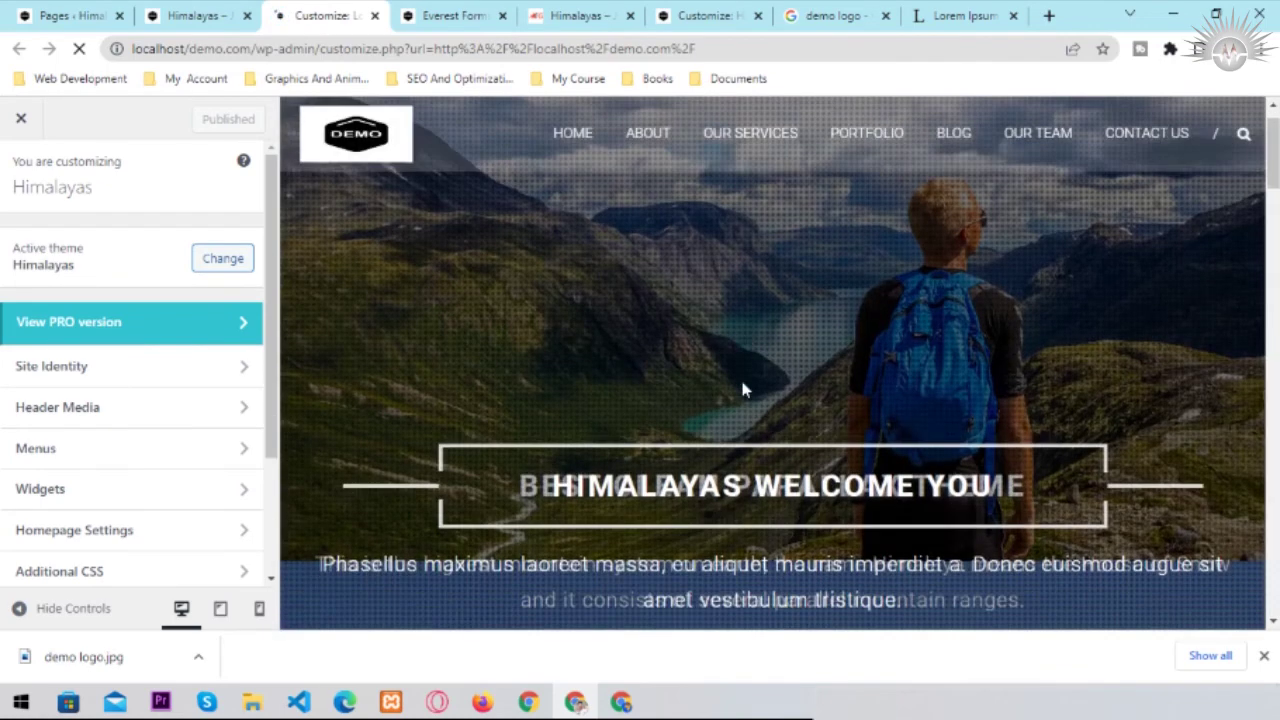
- Open the Footer Sidebar One widget area for editing from the first footer column in the Customizer preview
scroll(741, 389, "down", 10)
scroll(741, 389, "down", 15)
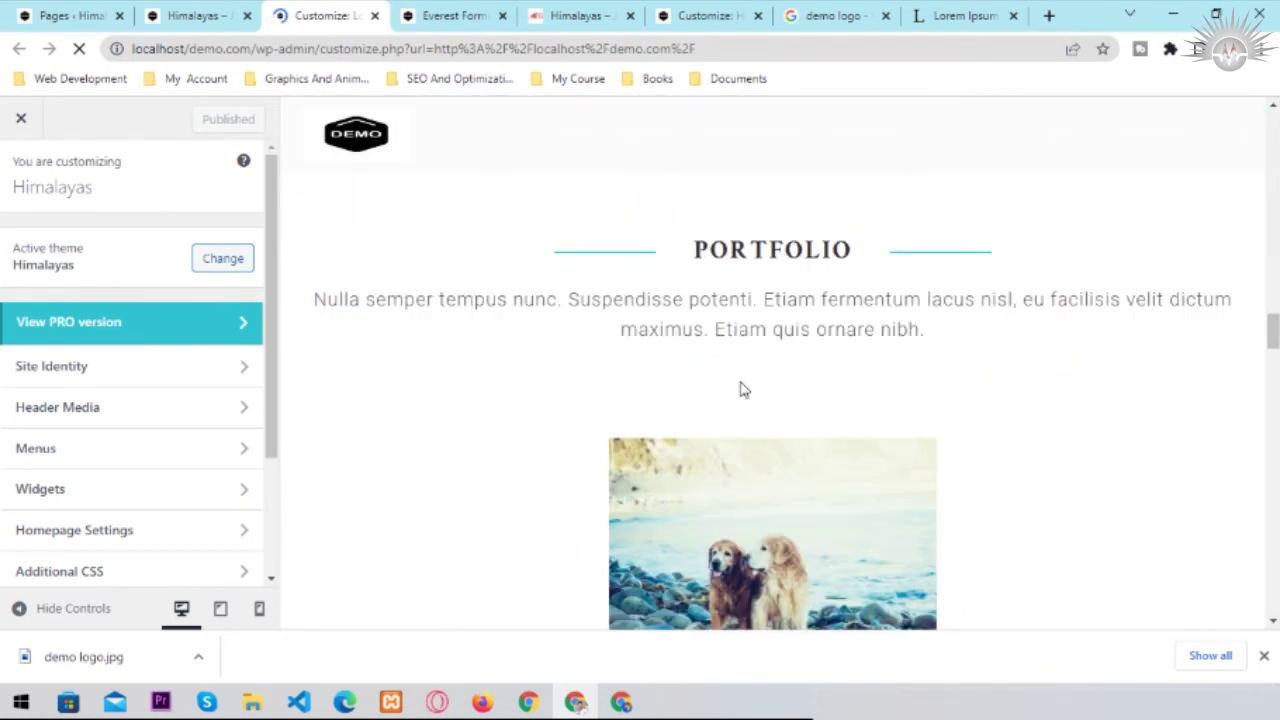
scroll(741, 389, "down", 10)
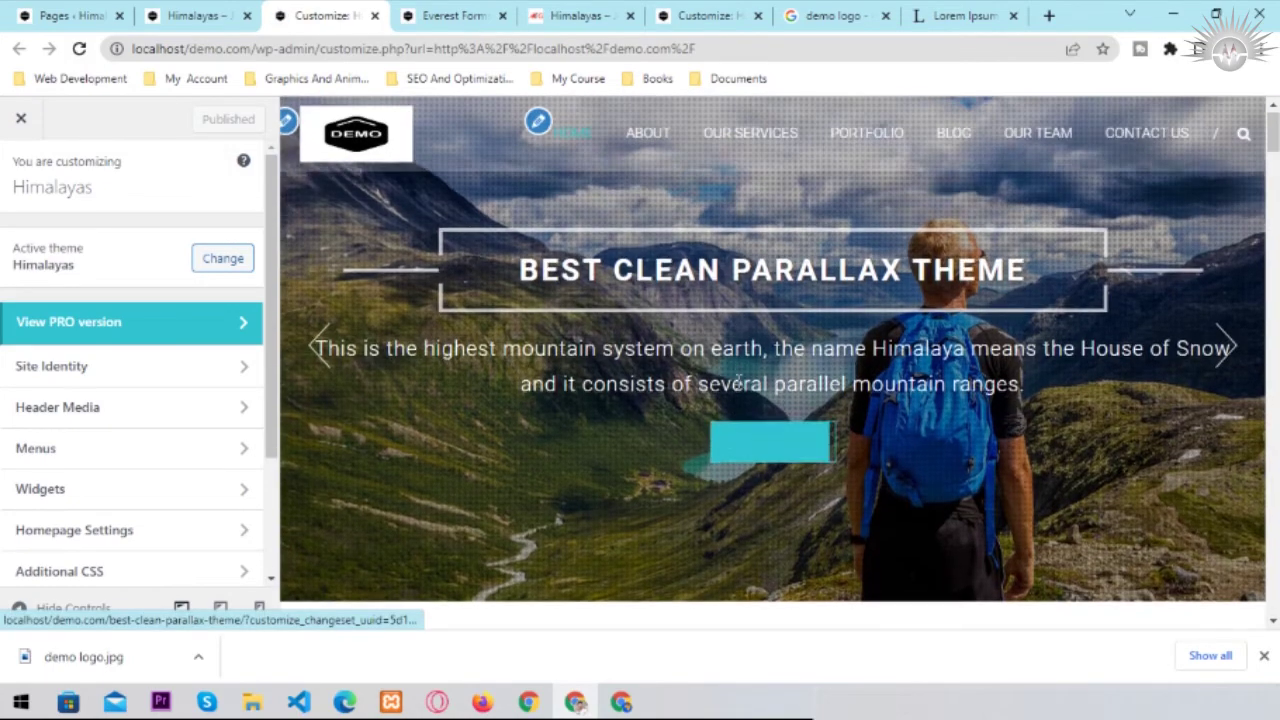
scroll(737, 390, "down", 10)
scroll(735, 388, "down", 12)
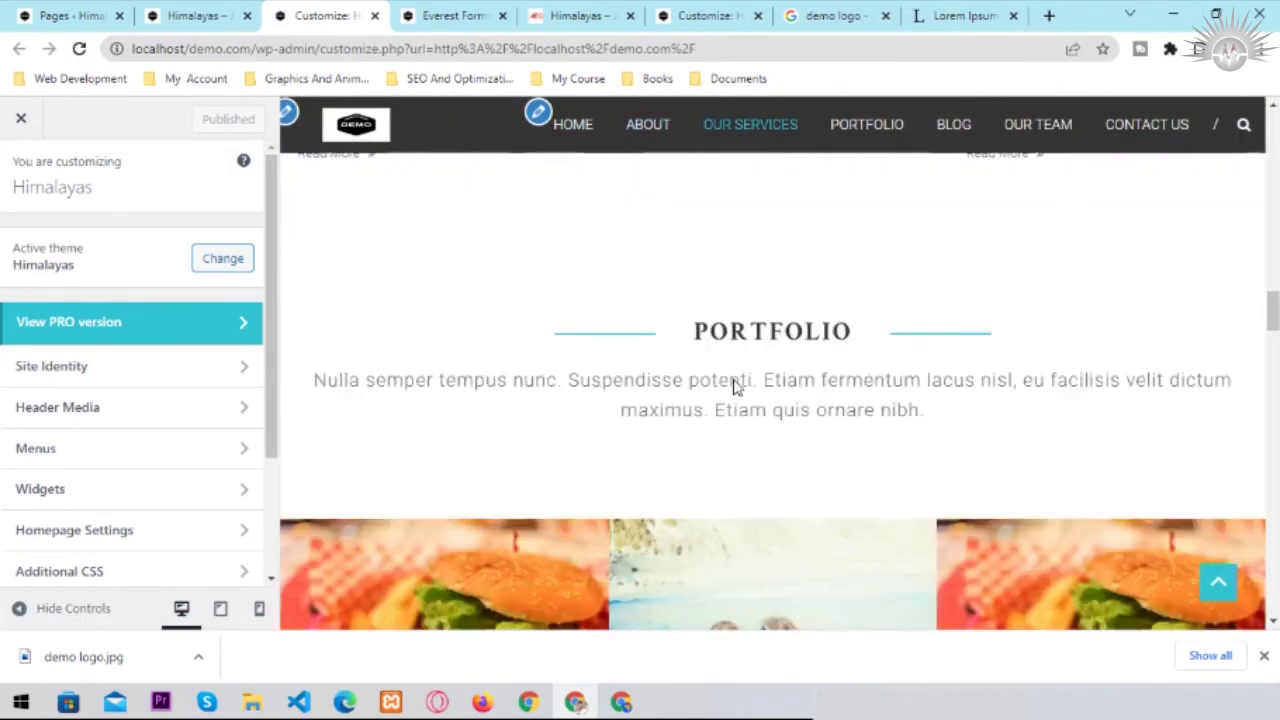
scroll(730, 387, "down", 10)
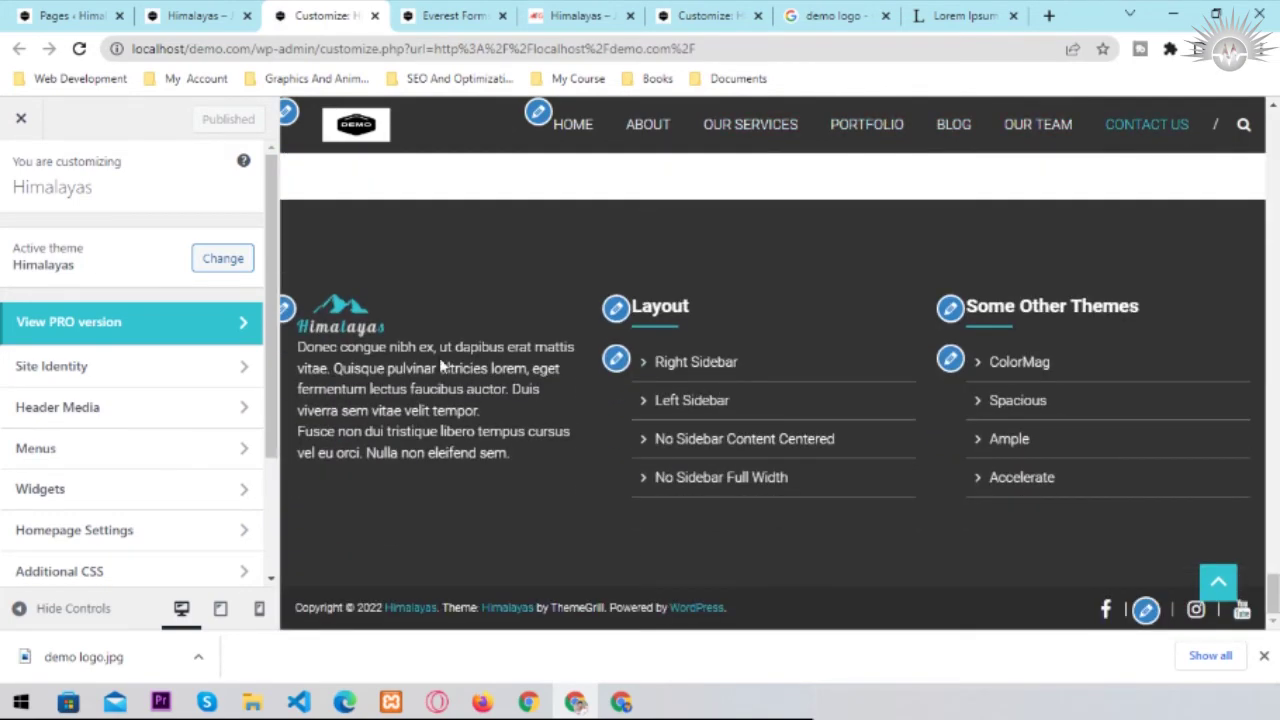
left_click(287, 308)
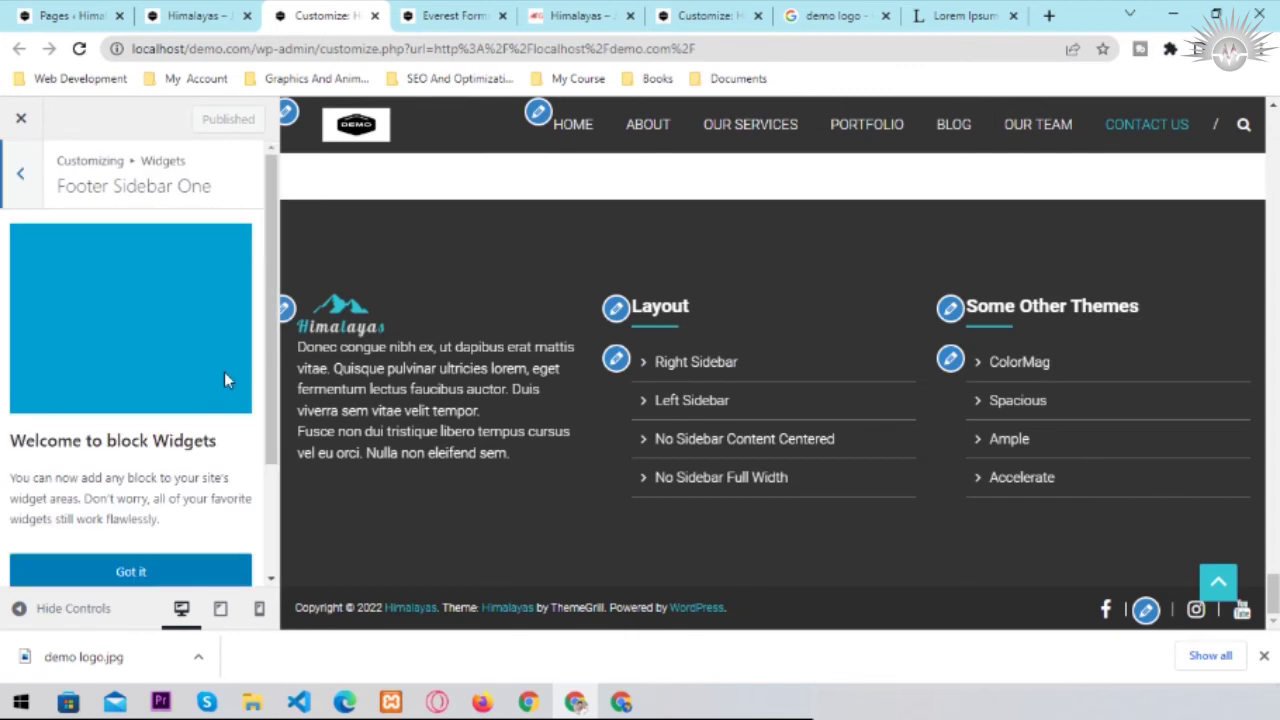
- Dismiss the block Widgets welcome guide and open the footer's Text widget at its Content field
scroll(160, 480, "down", 3)
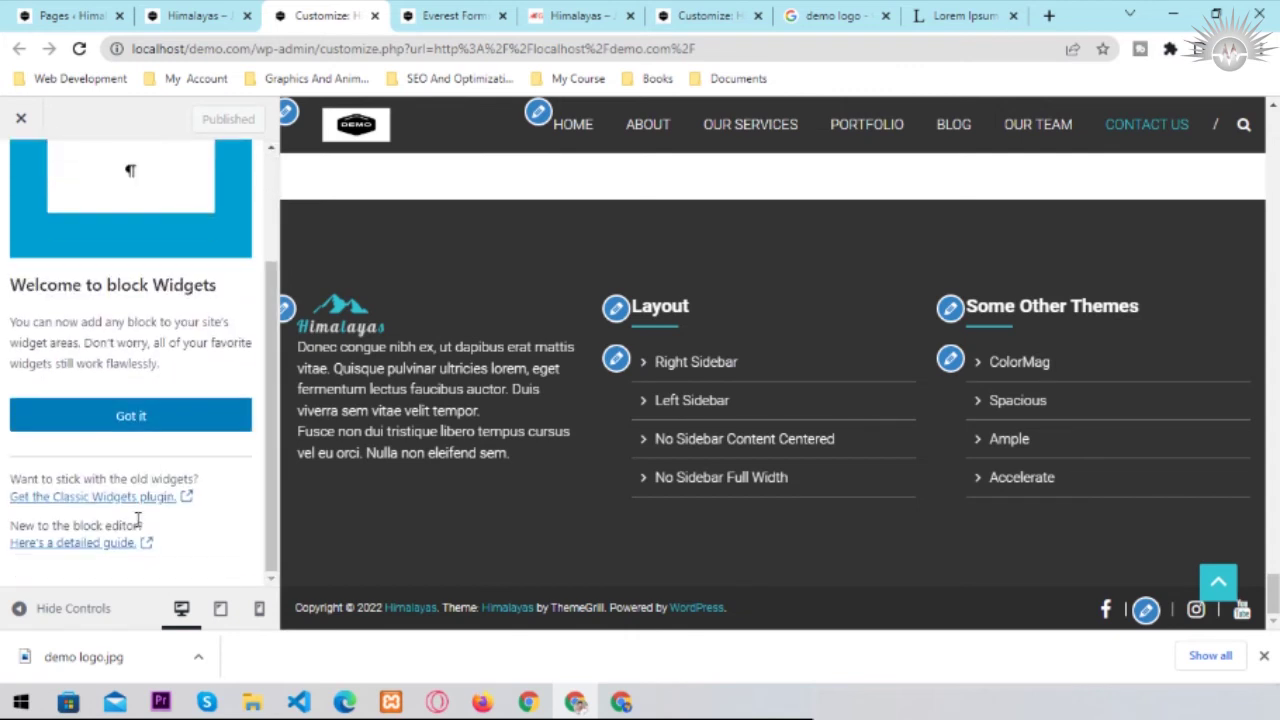
left_click(148, 432)
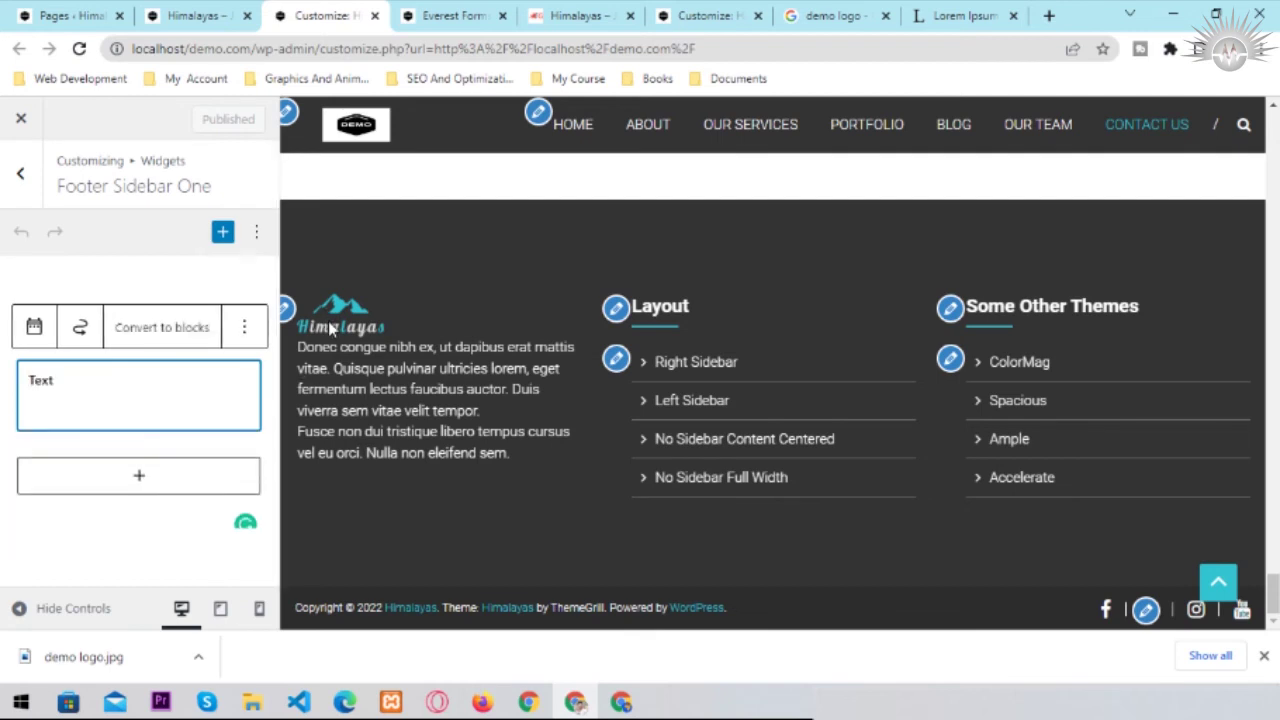
left_click(149, 446)
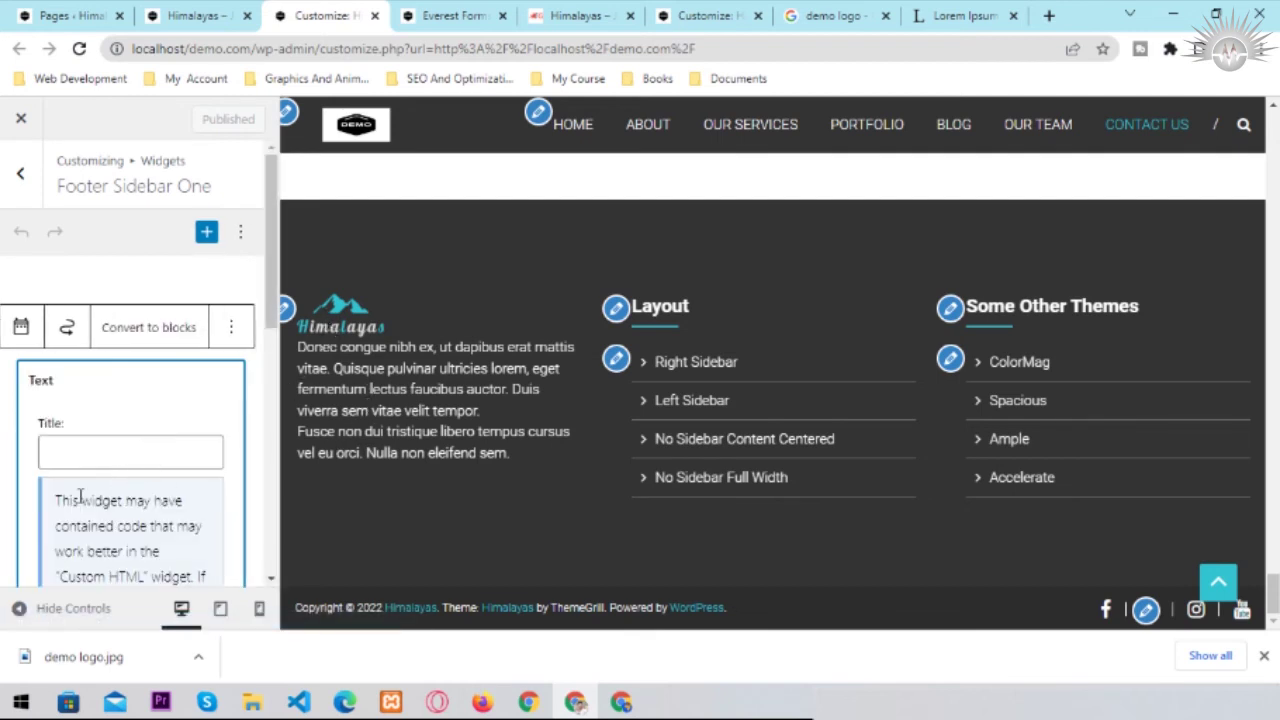
scroll(100, 490, "down", 6)
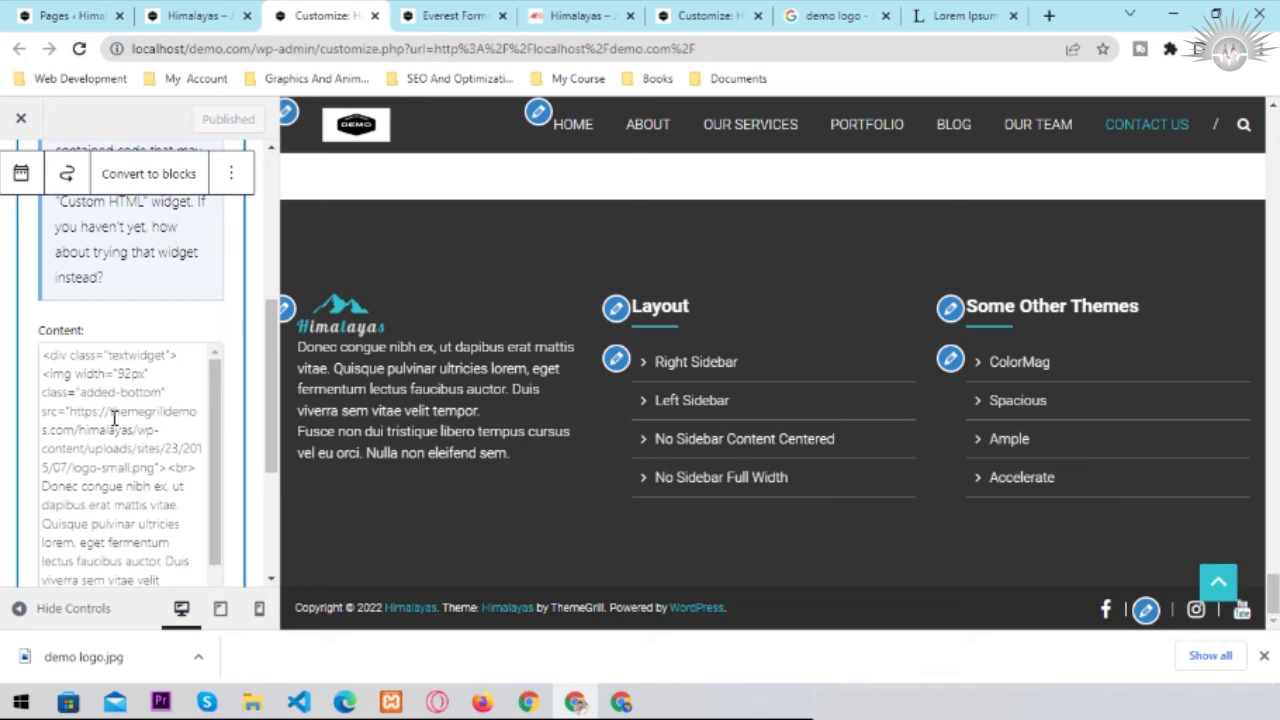
- Examine the HTML in the footer Text widget's Content field, from the logo image tag to the closing paragraph
scroll(101, 409, "down", 2)
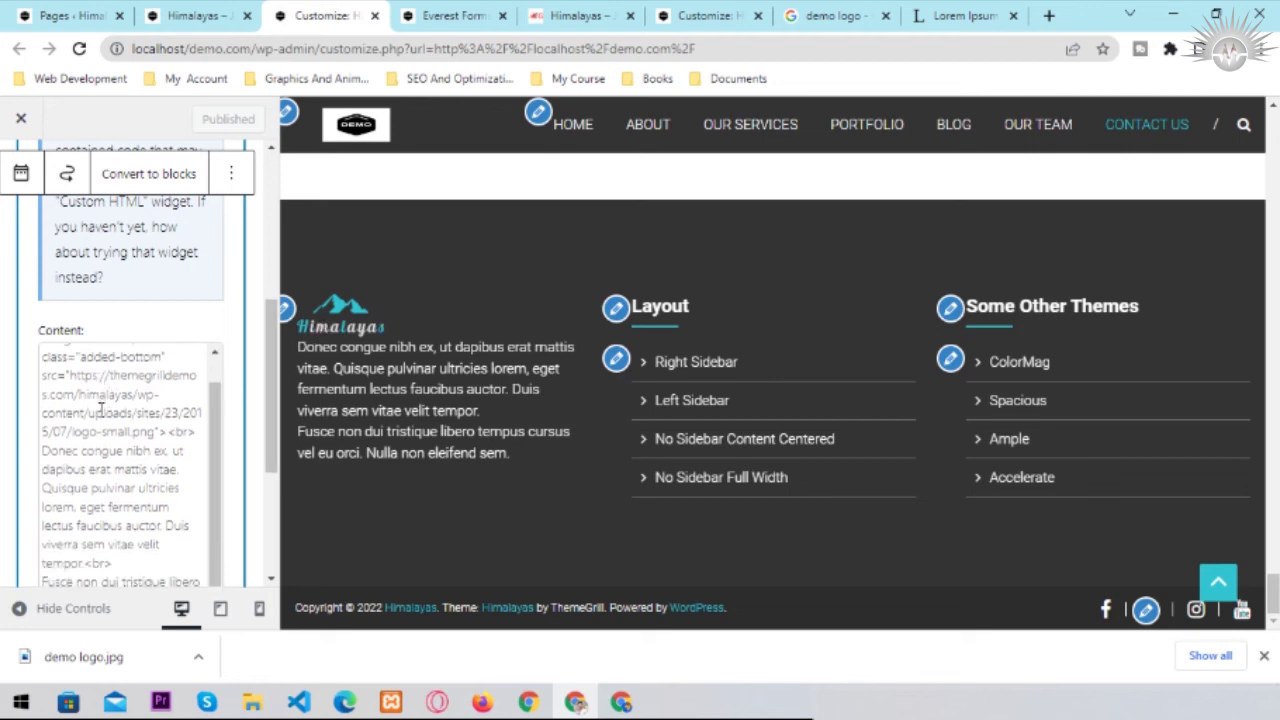
scroll(101, 409, "down", 2)
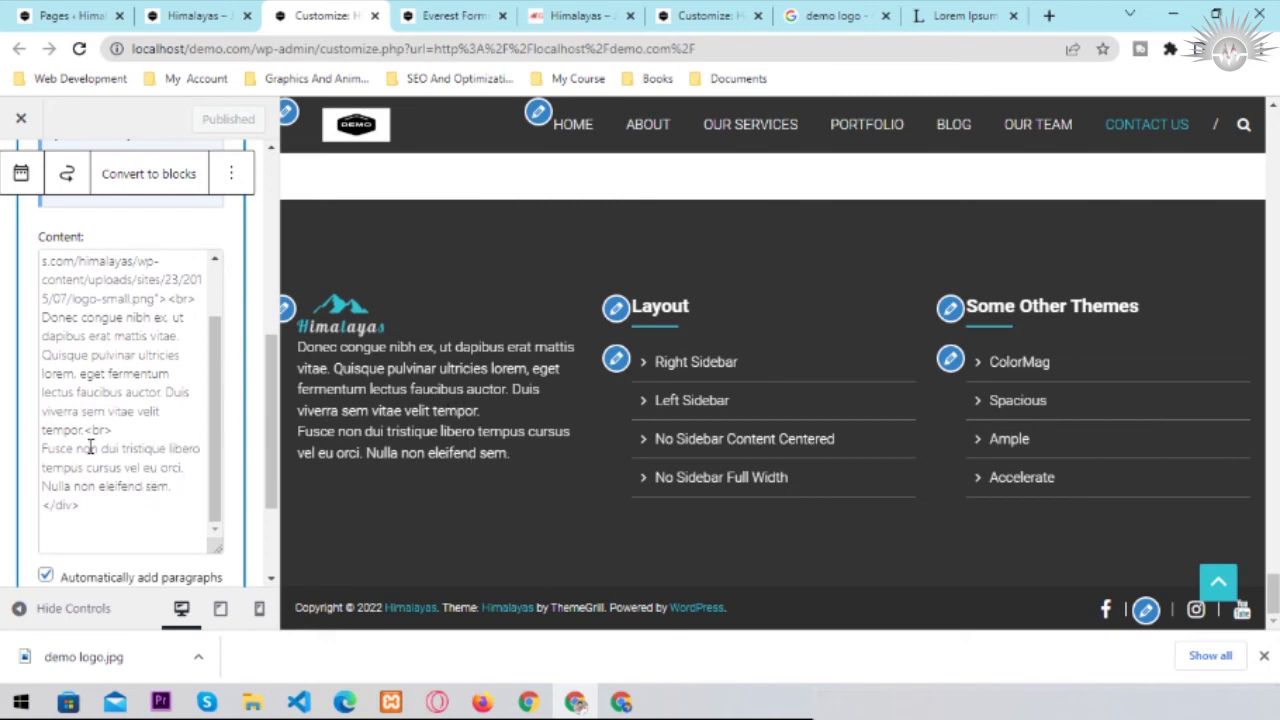
scroll(106, 465, "up", 2)
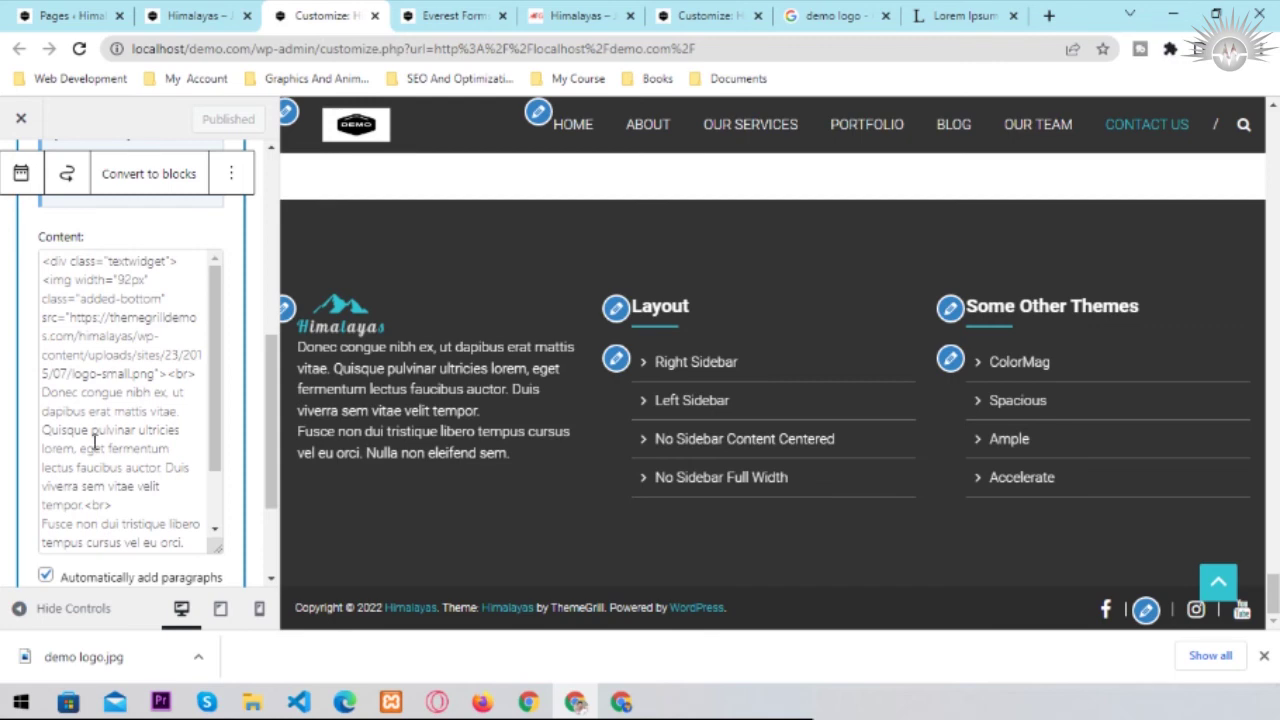
scroll(95, 440, "up", 4)
scroll(97, 445, "up", 4)
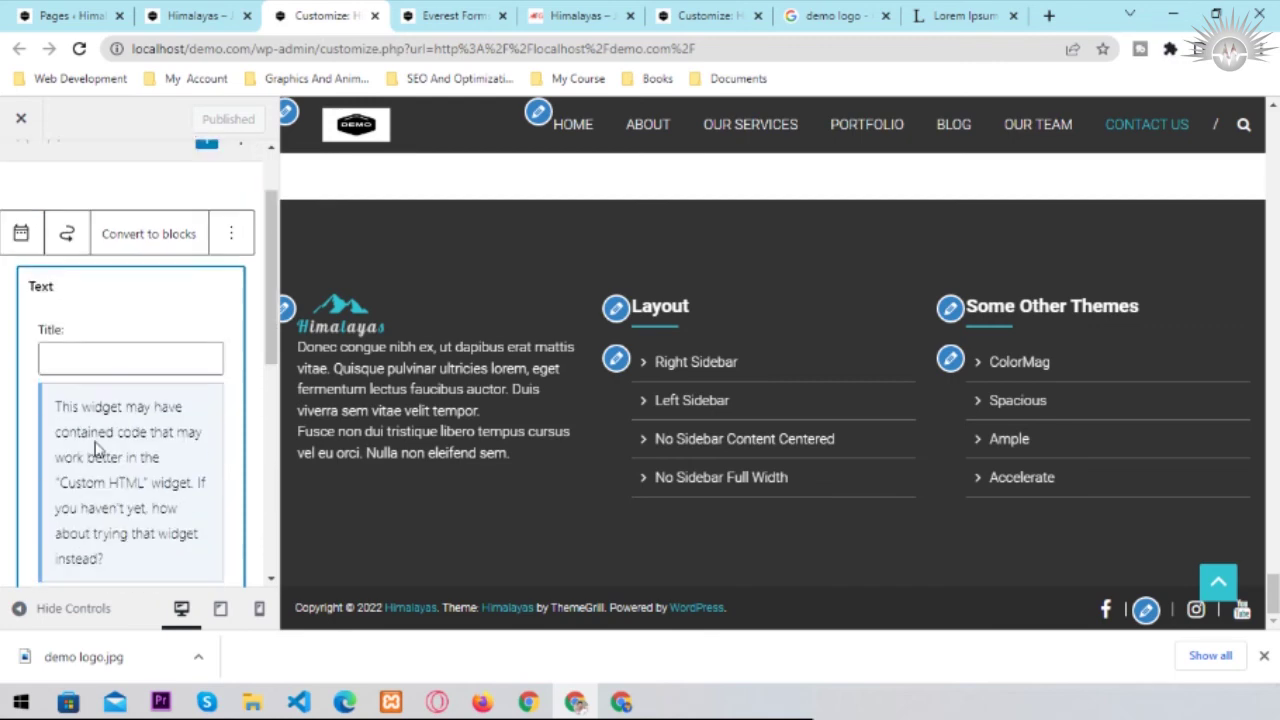
scroll(106, 460, "down", 2)
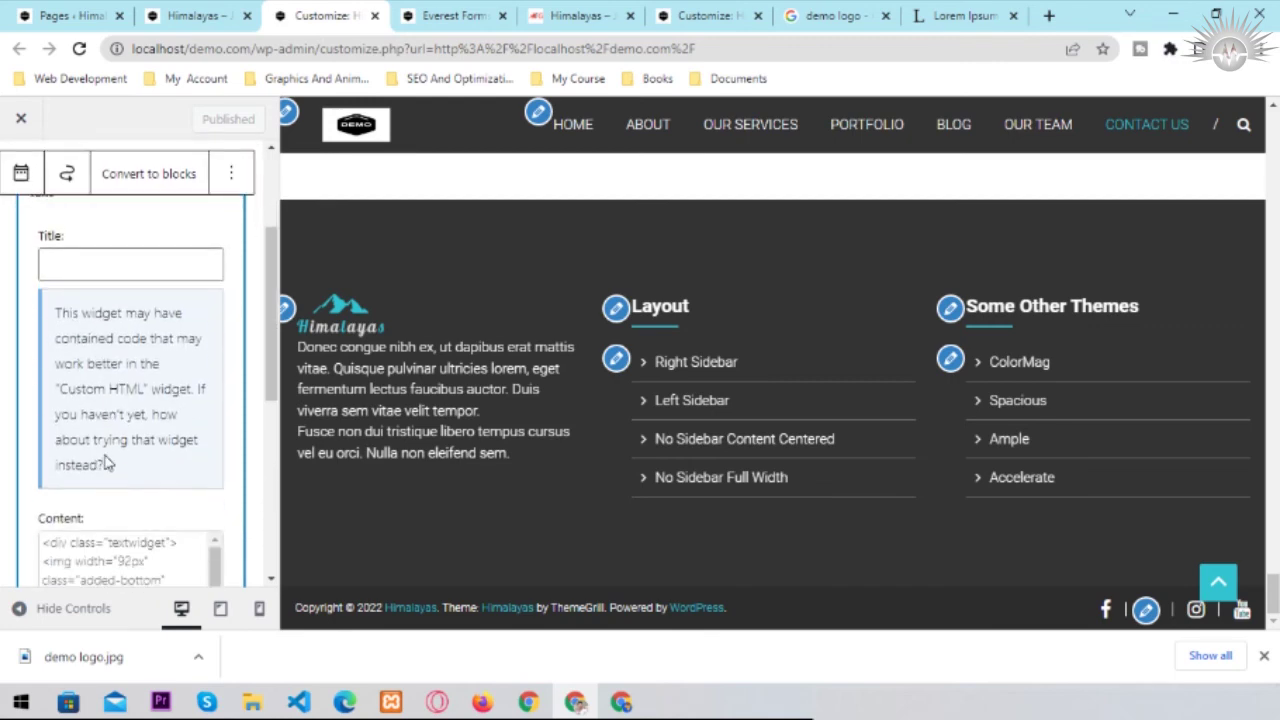
scroll(104, 455, "up", 4)
scroll(105, 458, "down", 6)
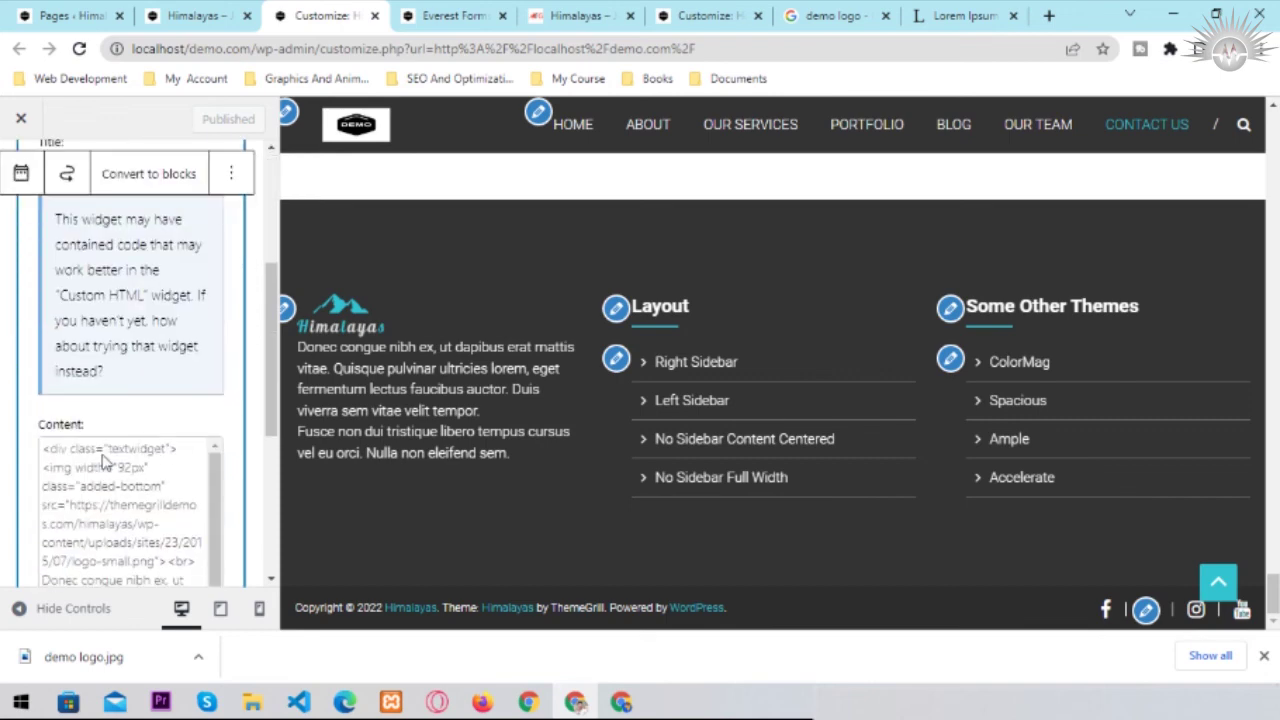
scroll(104, 455, "up", 2)
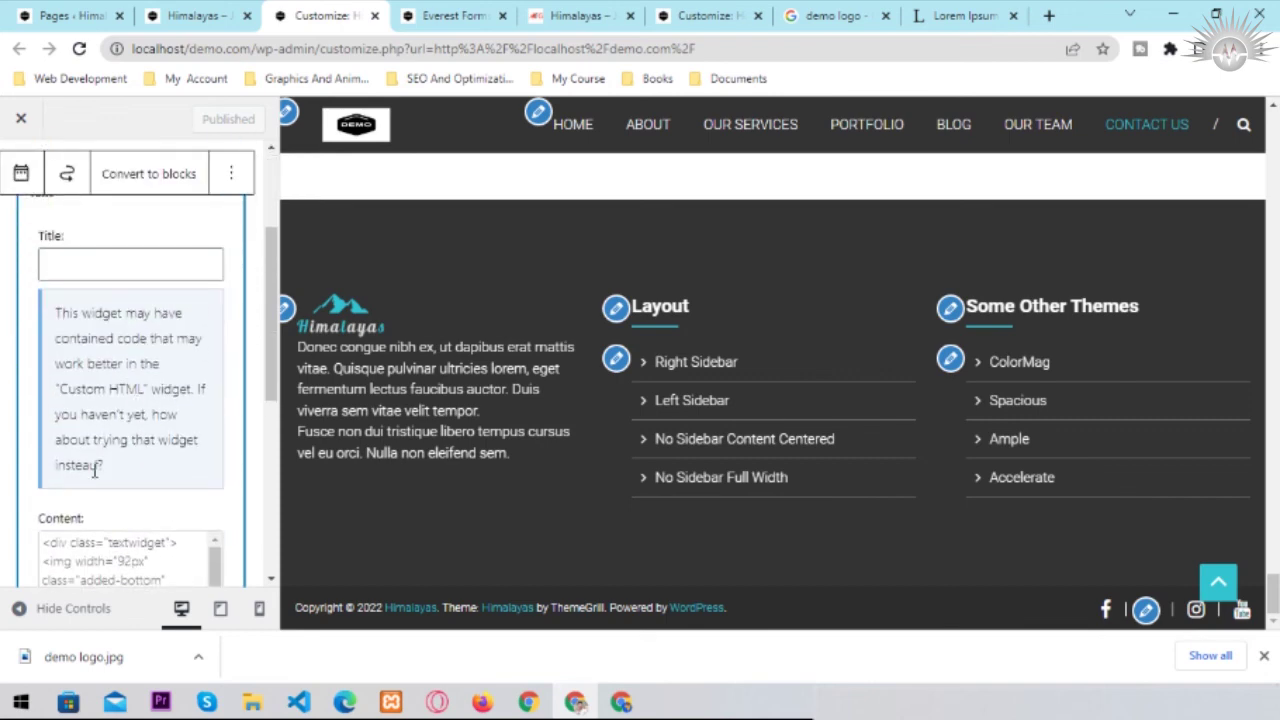
scroll(140, 530, "down", 2)
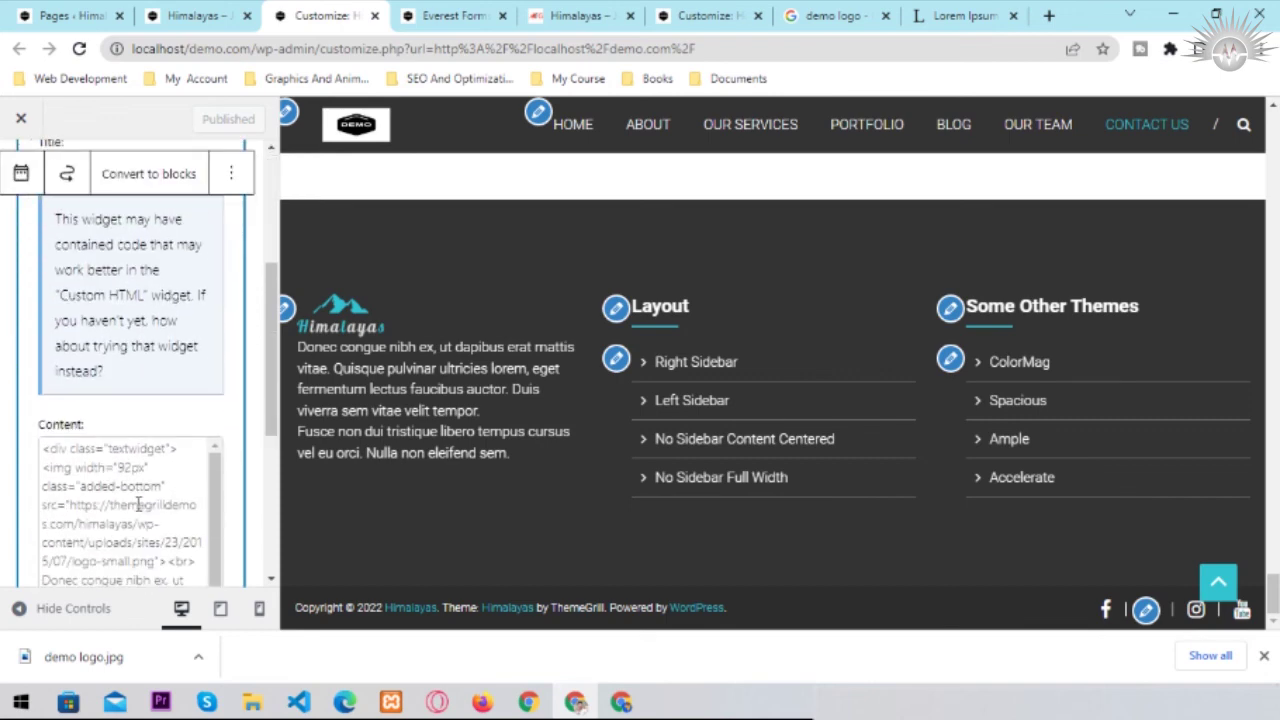
scroll(138, 505, "down", 2)
scroll(138, 500, "up", 2)
scroll(93, 380, "down", 2)
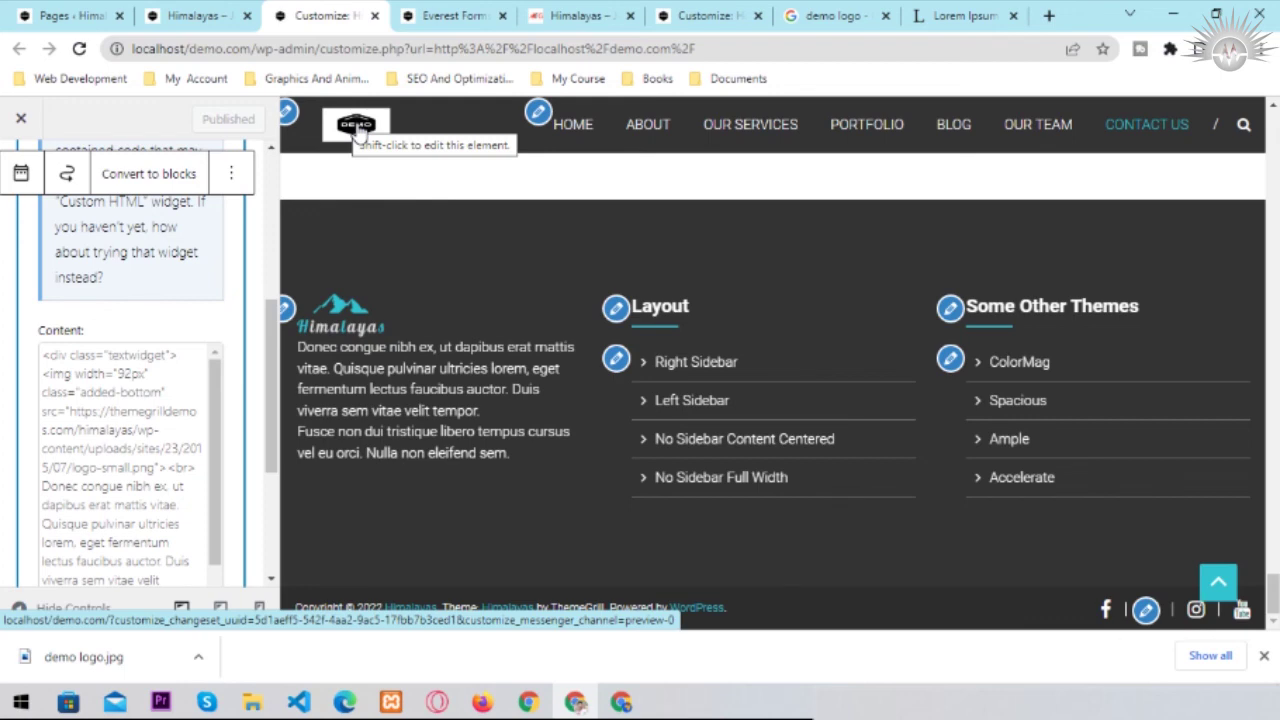
scroll(118, 425, "down", 1)
scroll(191, 398, "up", 1)
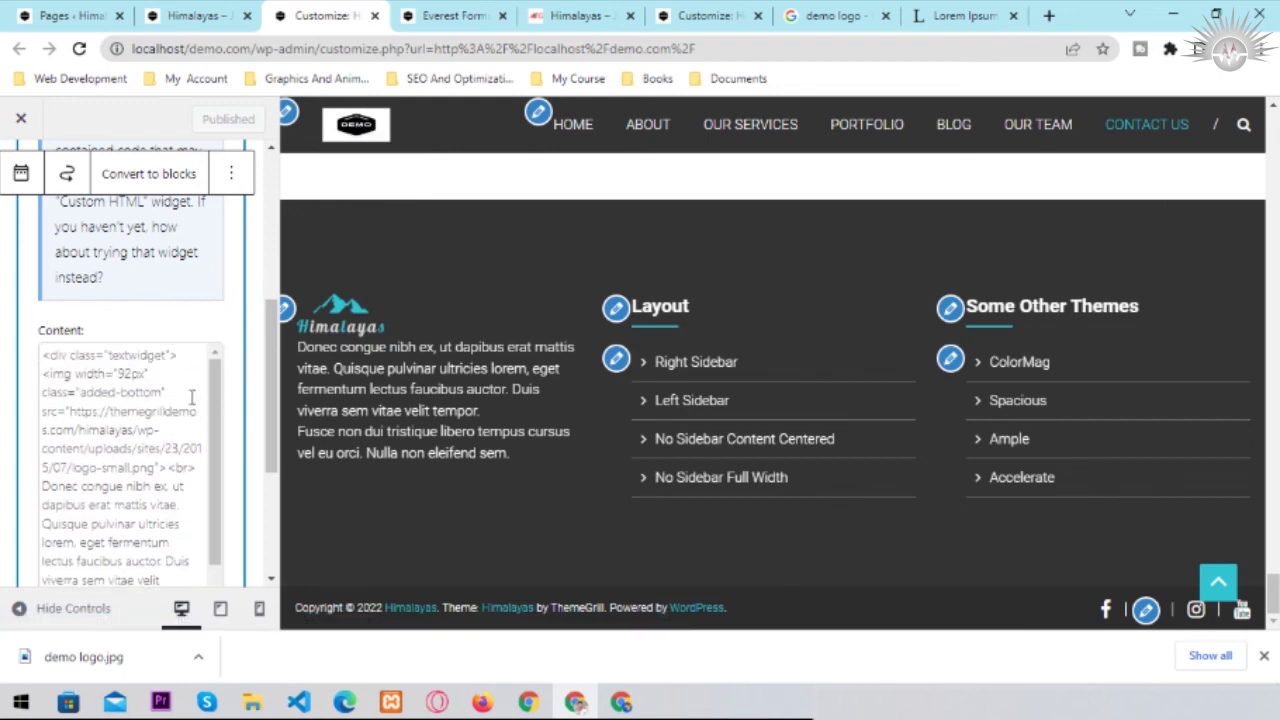
- Reopen the first footer column's Text widget from the preview and select the logo image's source URL in its Content field
left_click(286, 316)
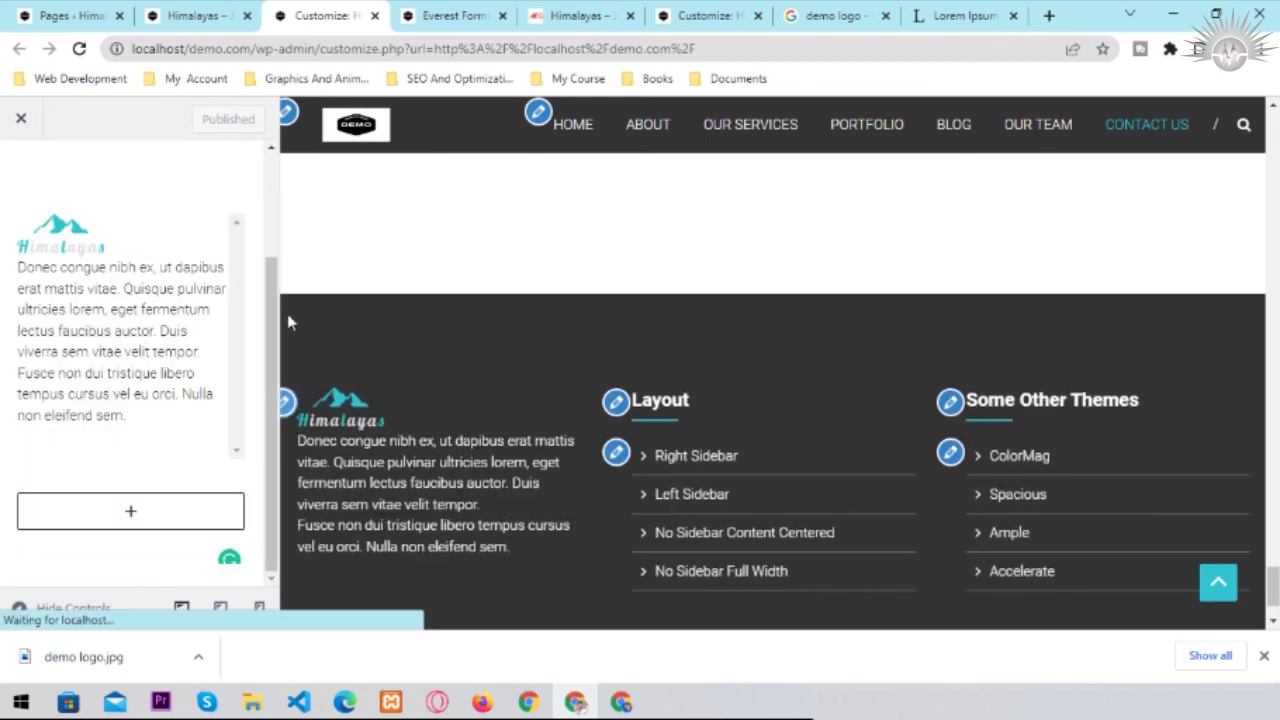
left_click(286, 406)
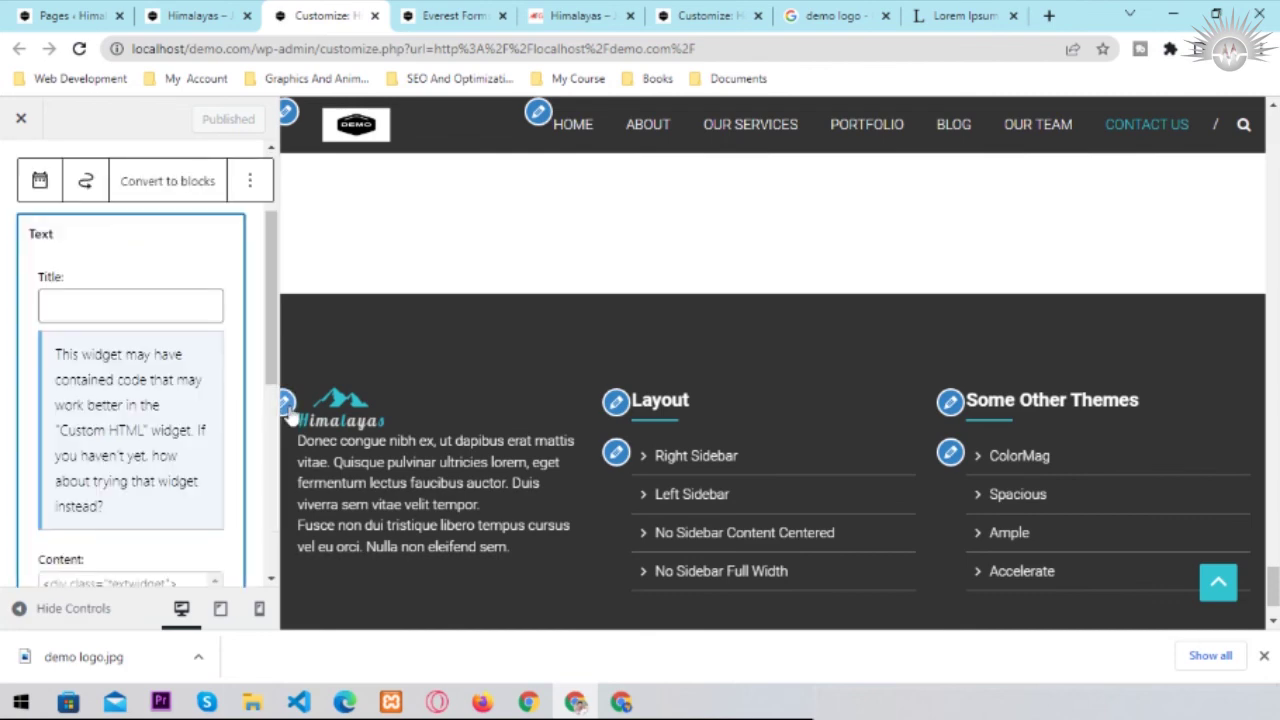
scroll(170, 446, "down", 5)
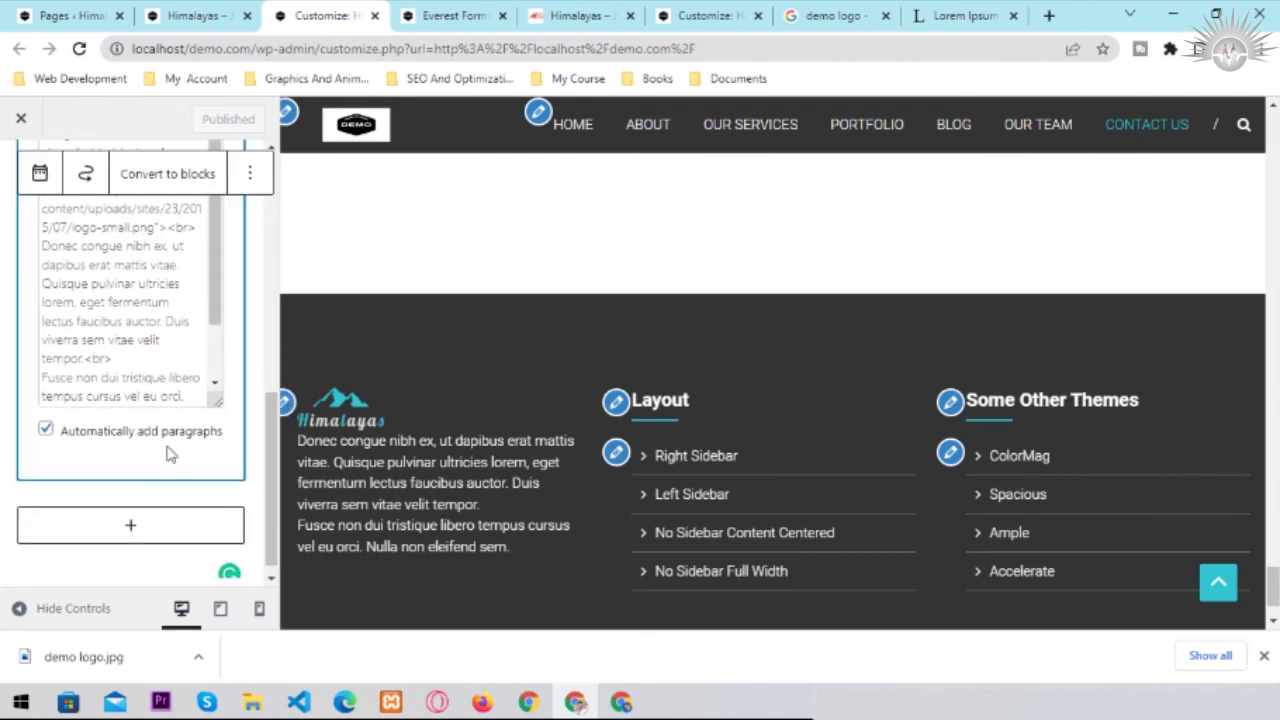
scroll(170, 455, "up", 5)
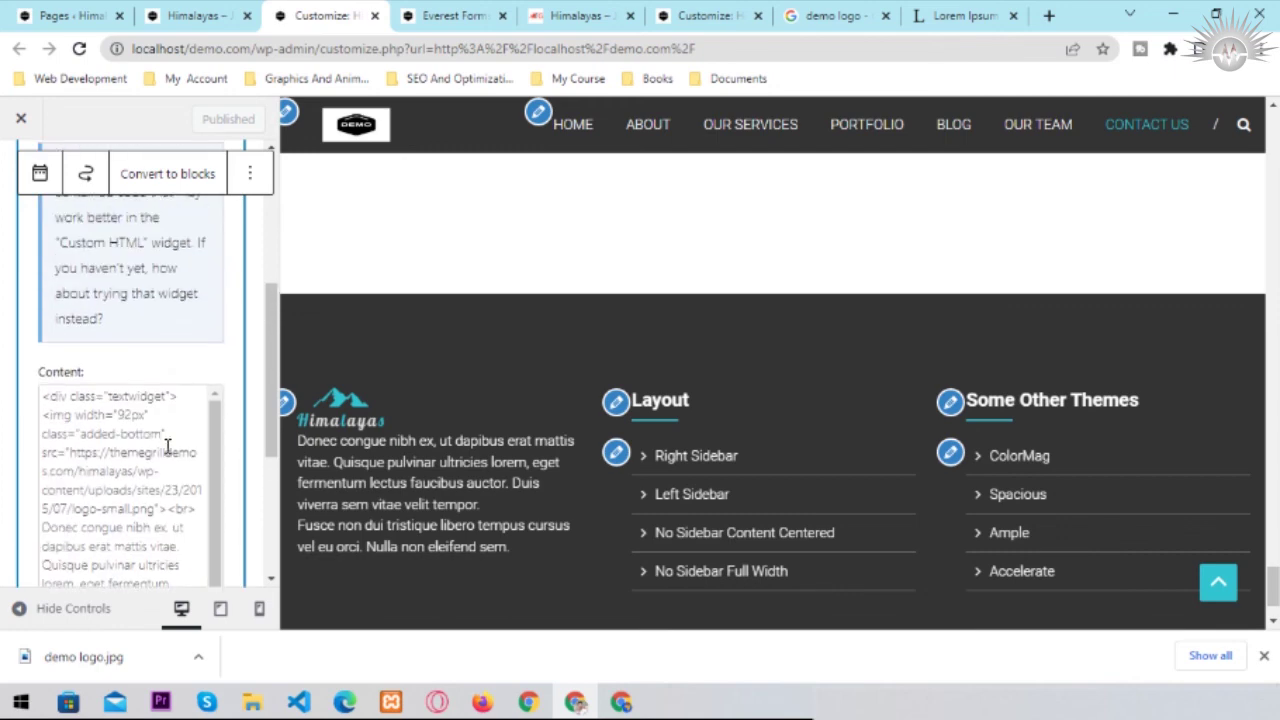
scroll(158, 437, "down", 2)
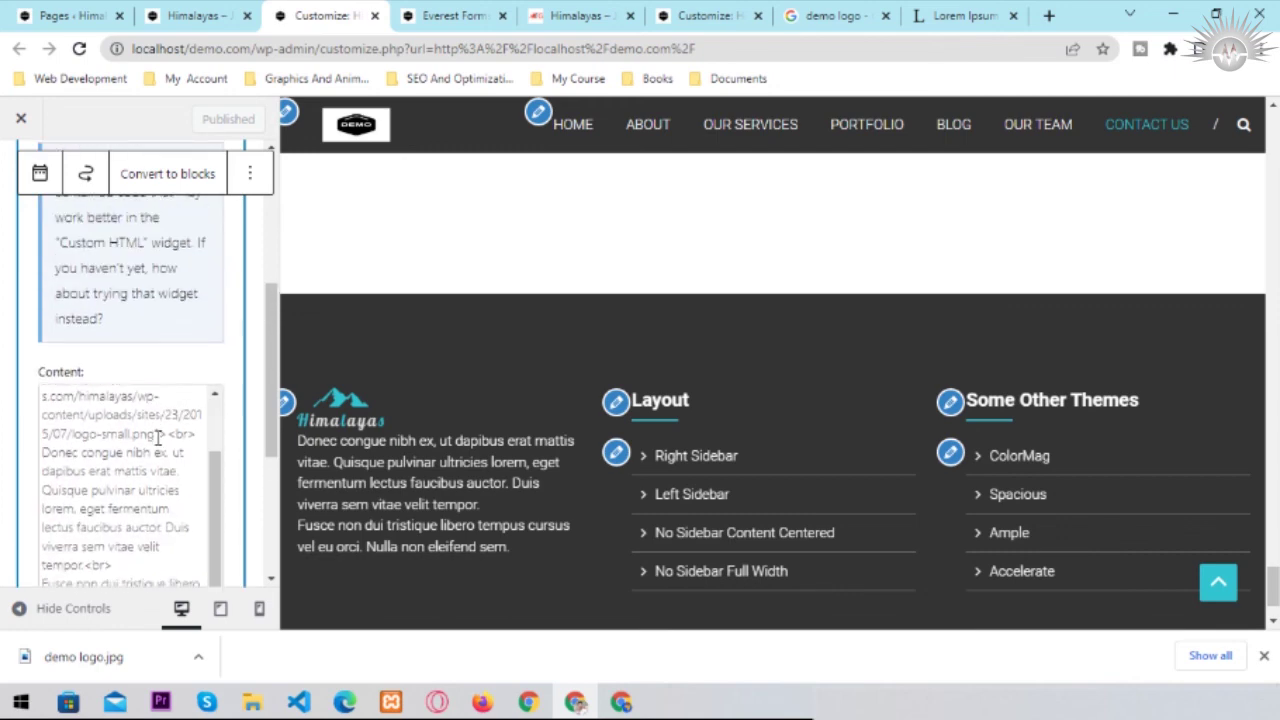
scroll(190, 432, "down", 5)
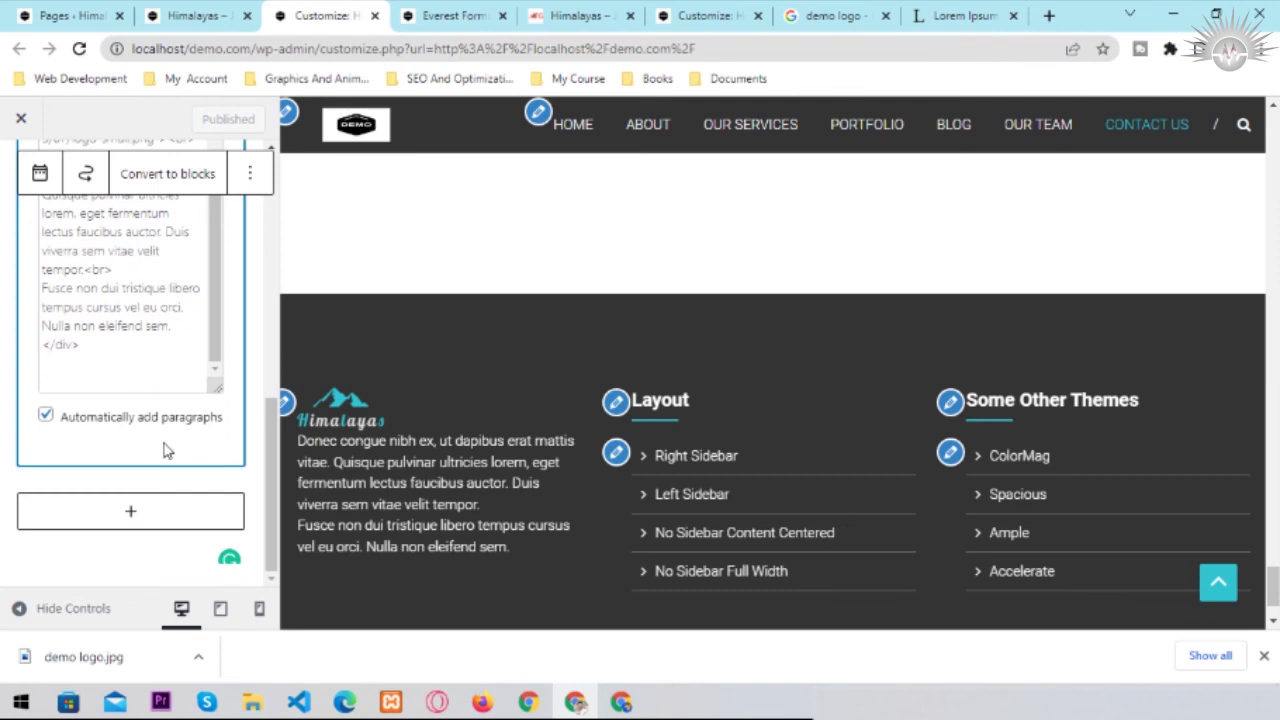
scroll(167, 451, "up", 3)
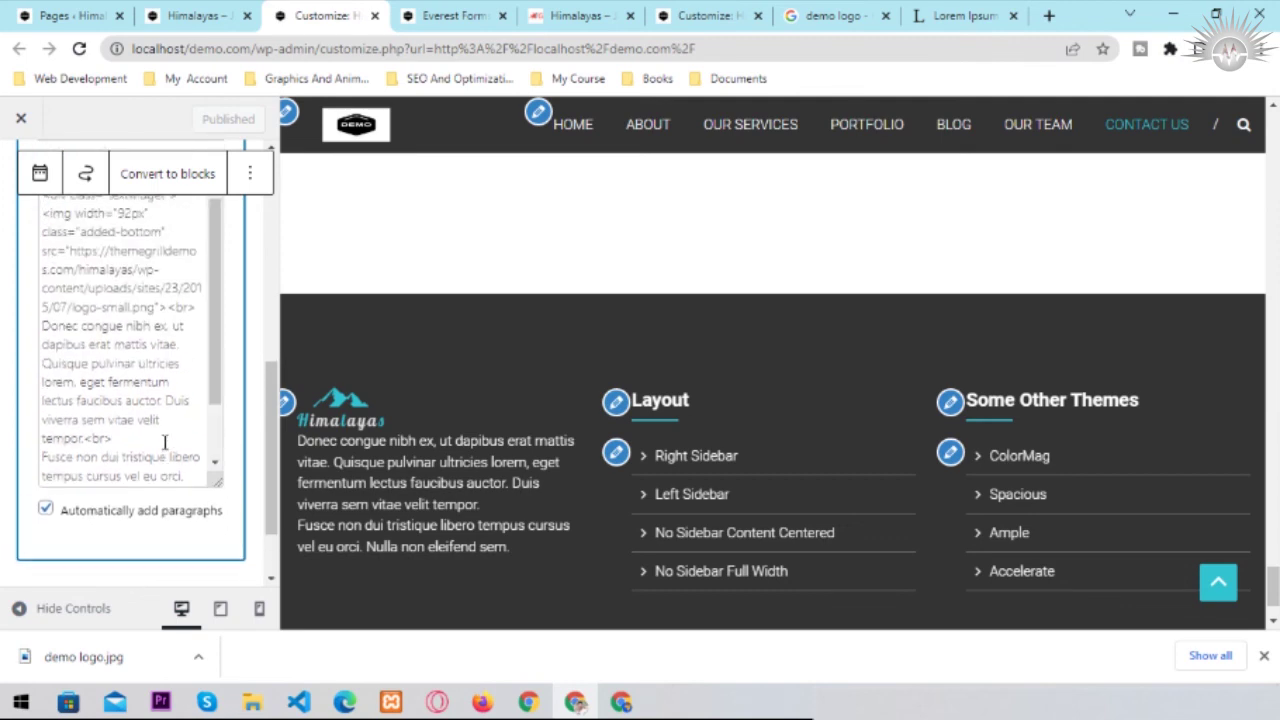
scroll(165, 443, "up", 2)
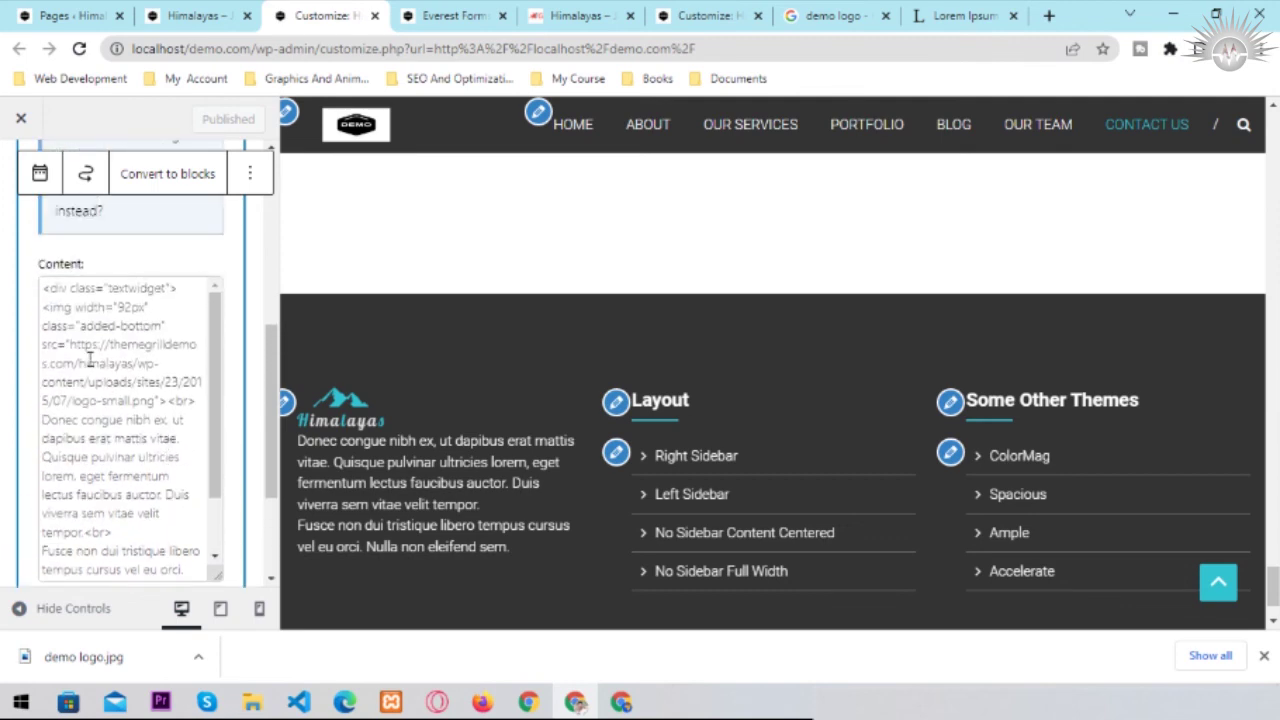
left_click_drag(70, 345, 110, 362)
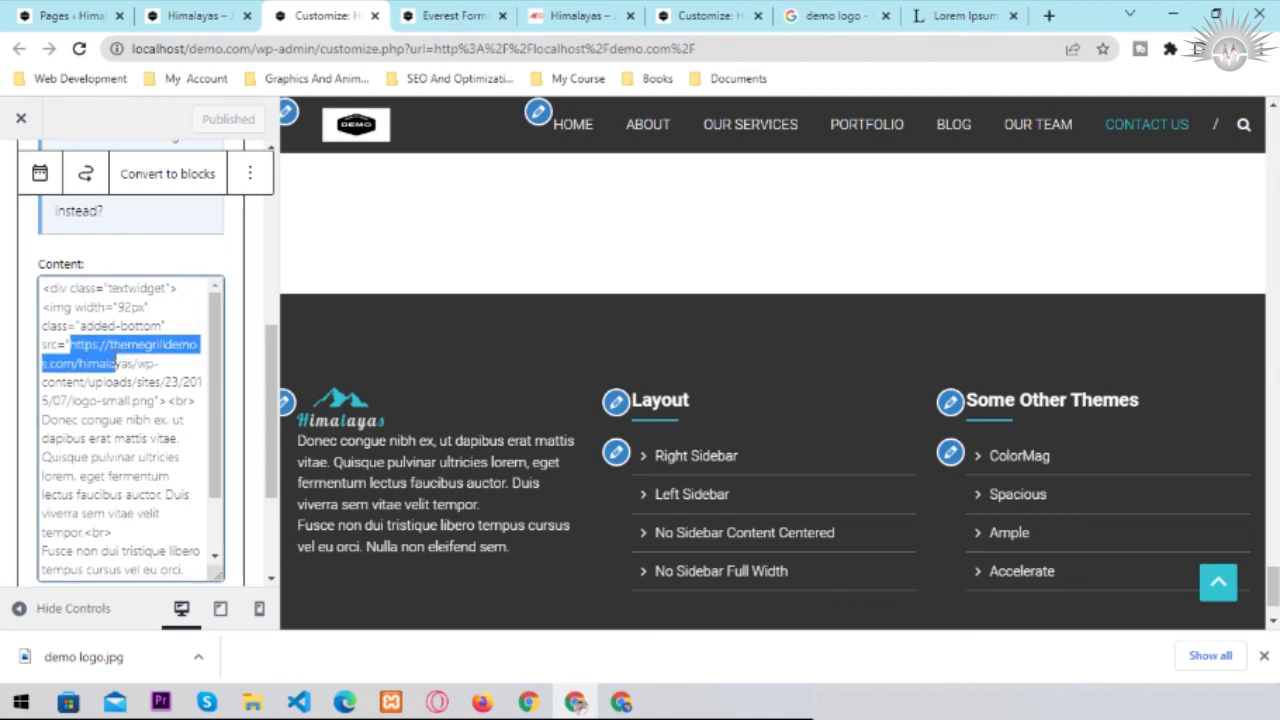
left_click_drag(117, 363, 150, 403)
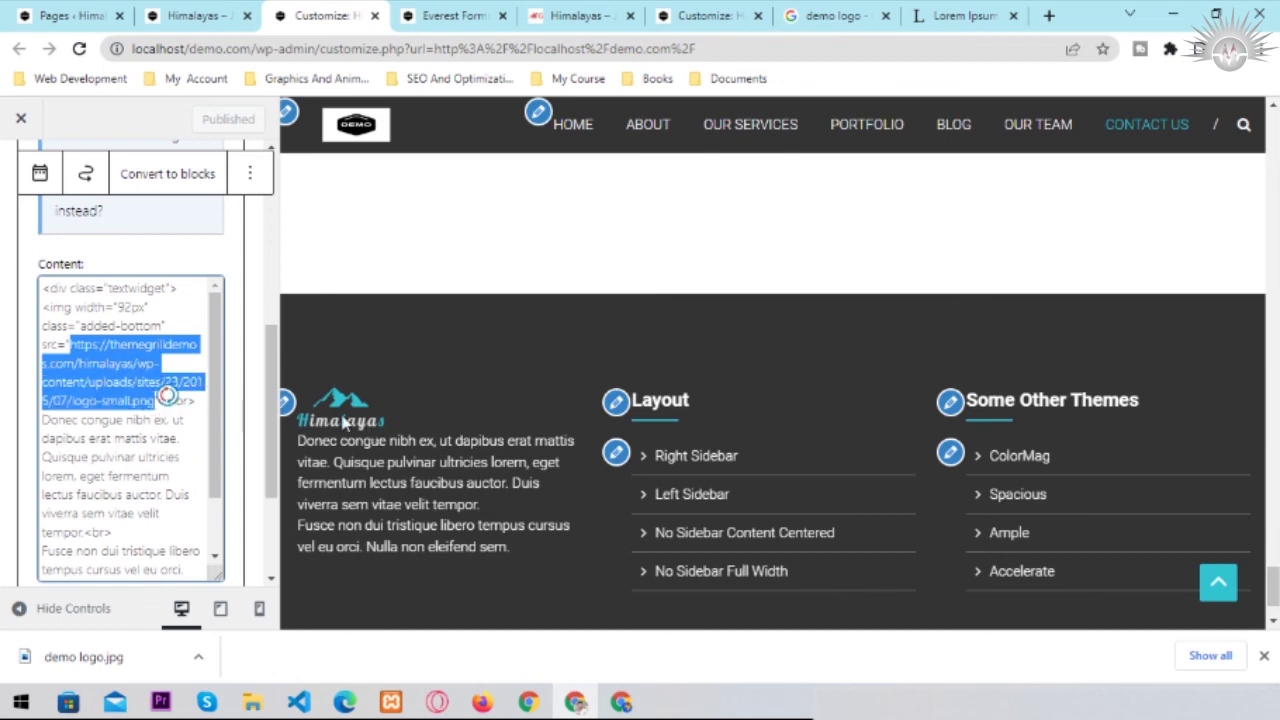
- Open the demo logo's attachment details in the site's Media Library and copy its file URL
left_click(197, 10)
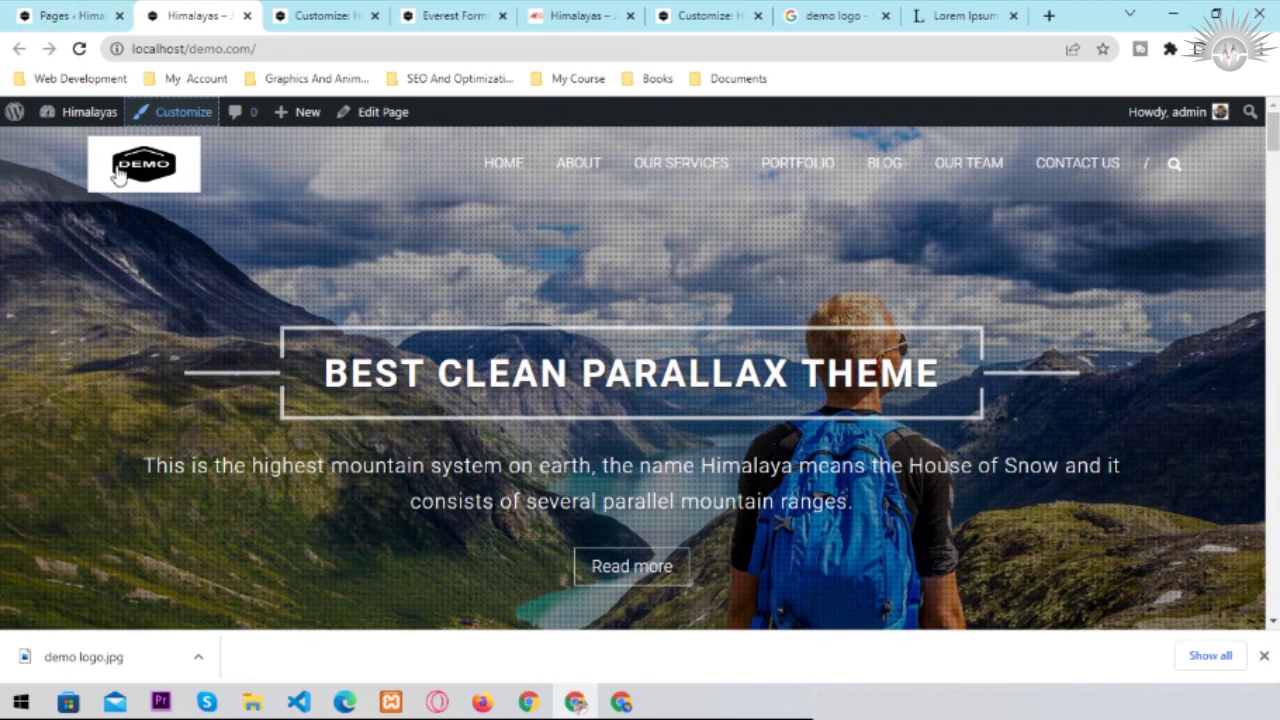
left_click(76, 16)
left_click(58, 232)
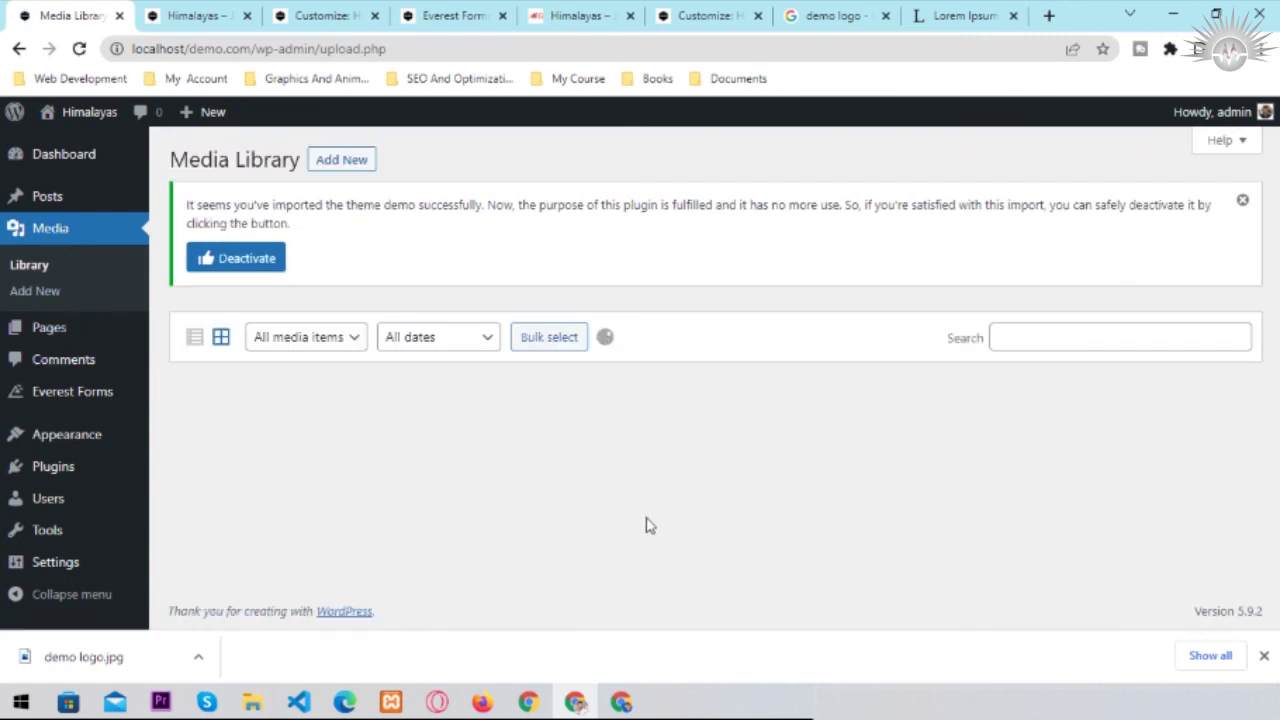
left_click(258, 450)
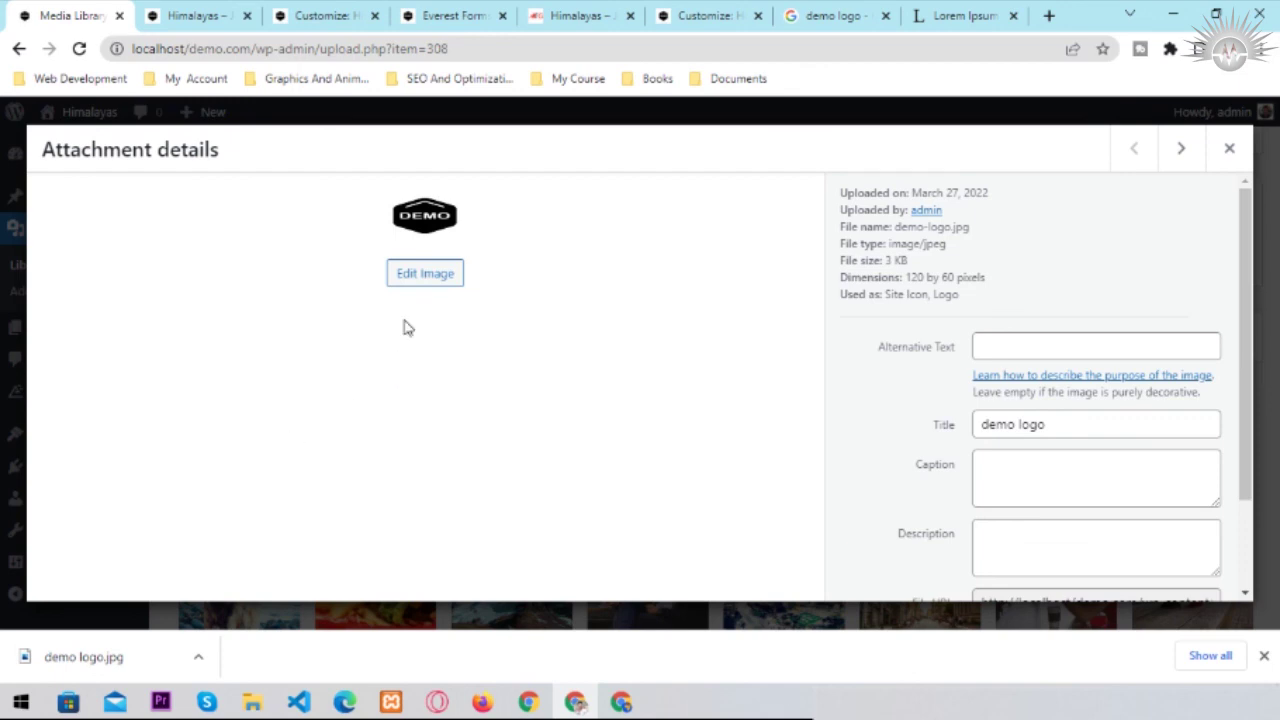
scroll(990, 530, "down", 2)
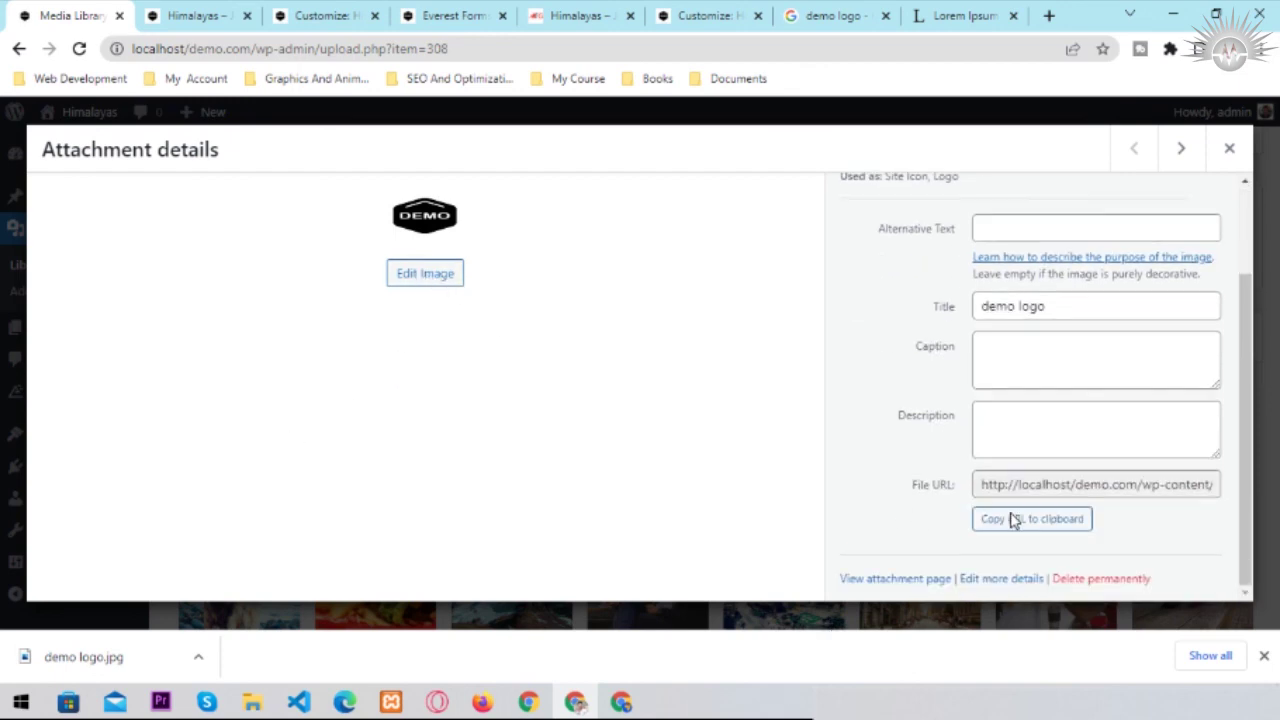
left_click(1012, 520)
triple_click(1105, 488)
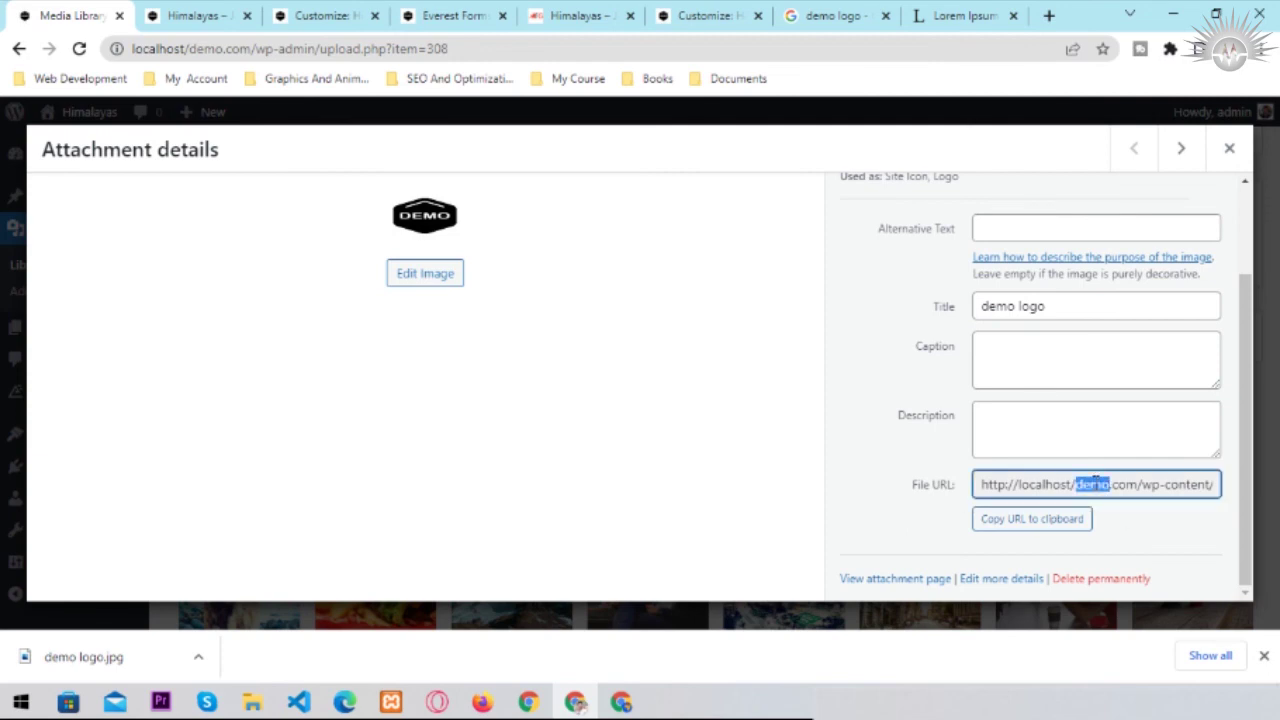